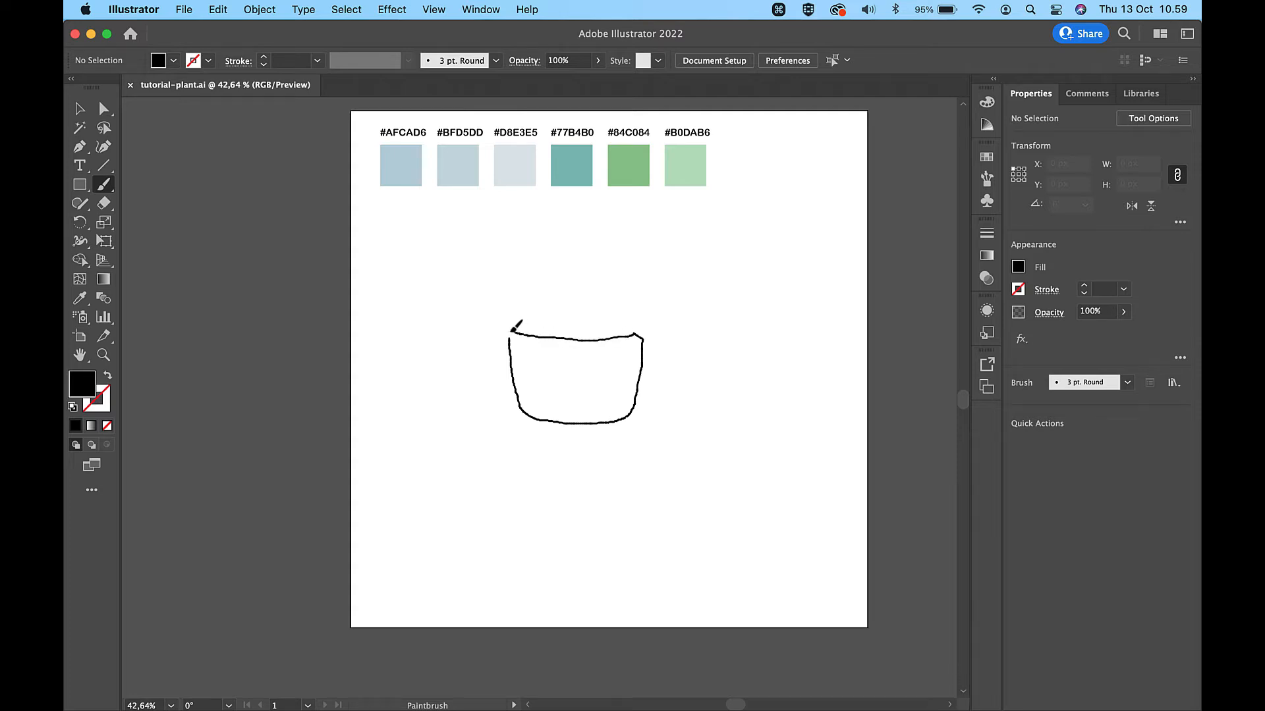
Draw a rounded pot outline about 259 px wide and 179 px tall with the Paintbrush near the artboard's middle.
left_click_drag(512, 330, 512, 330)
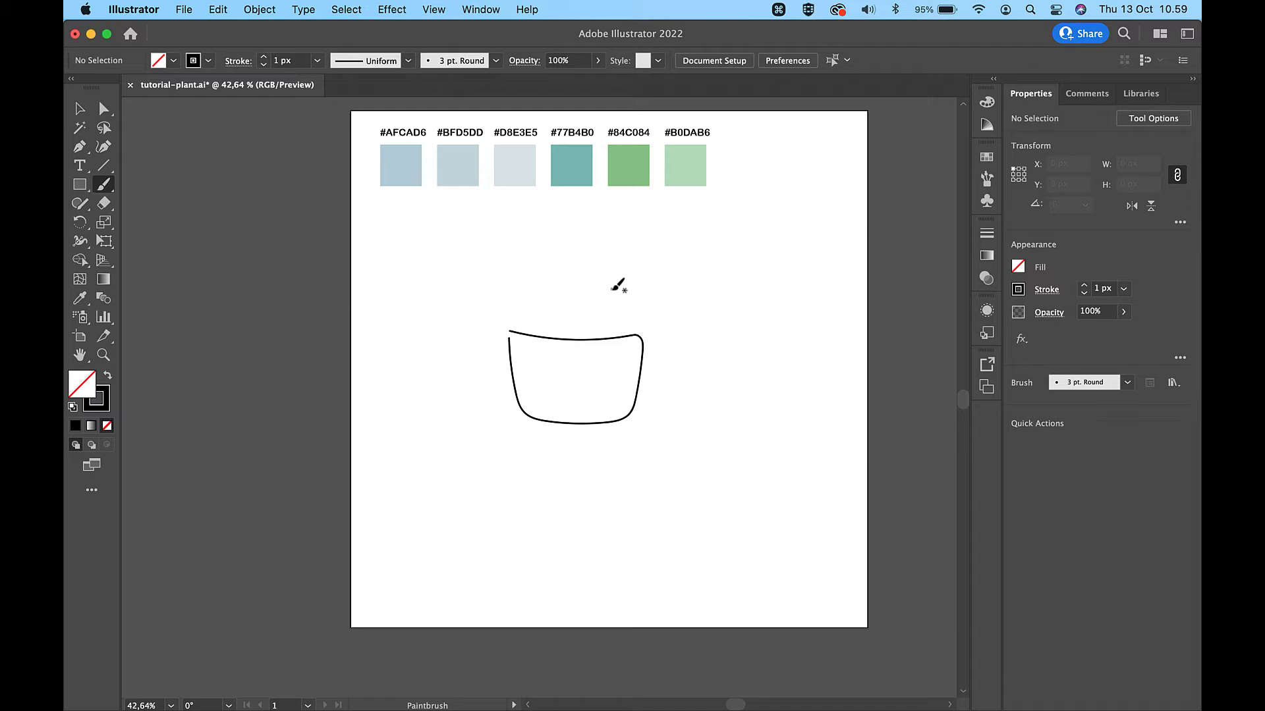
key("a")
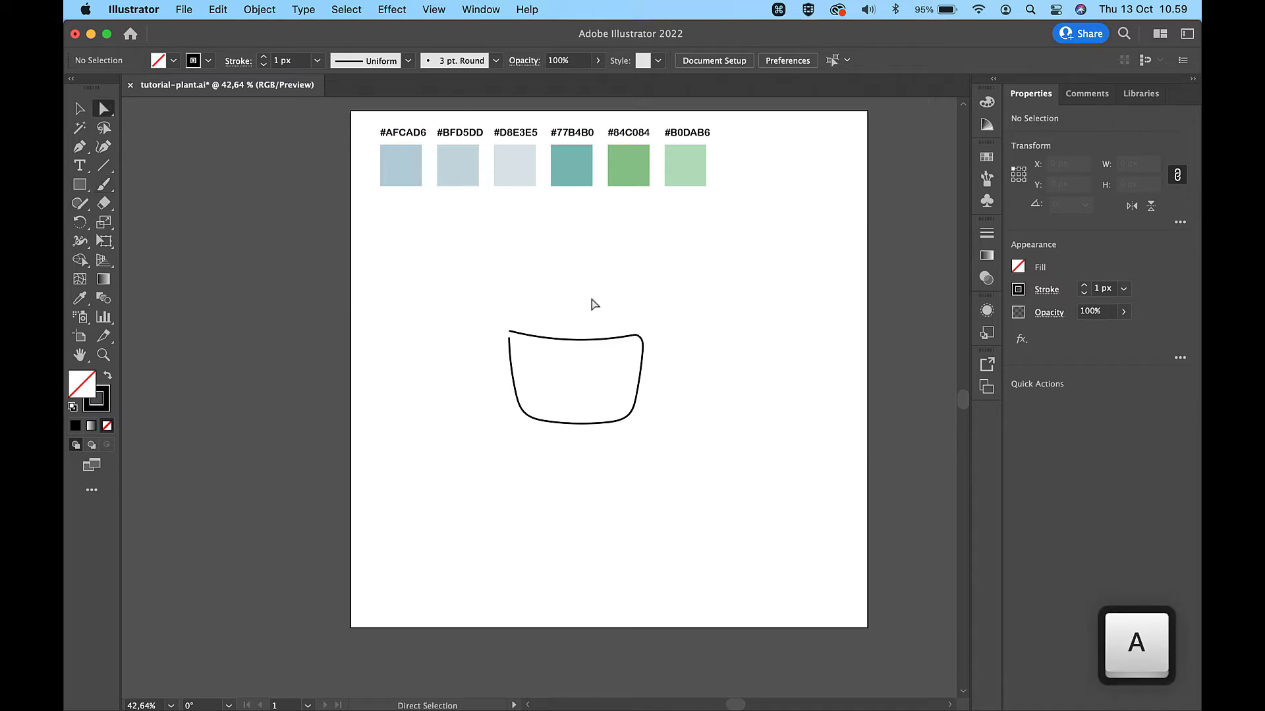
key("v")
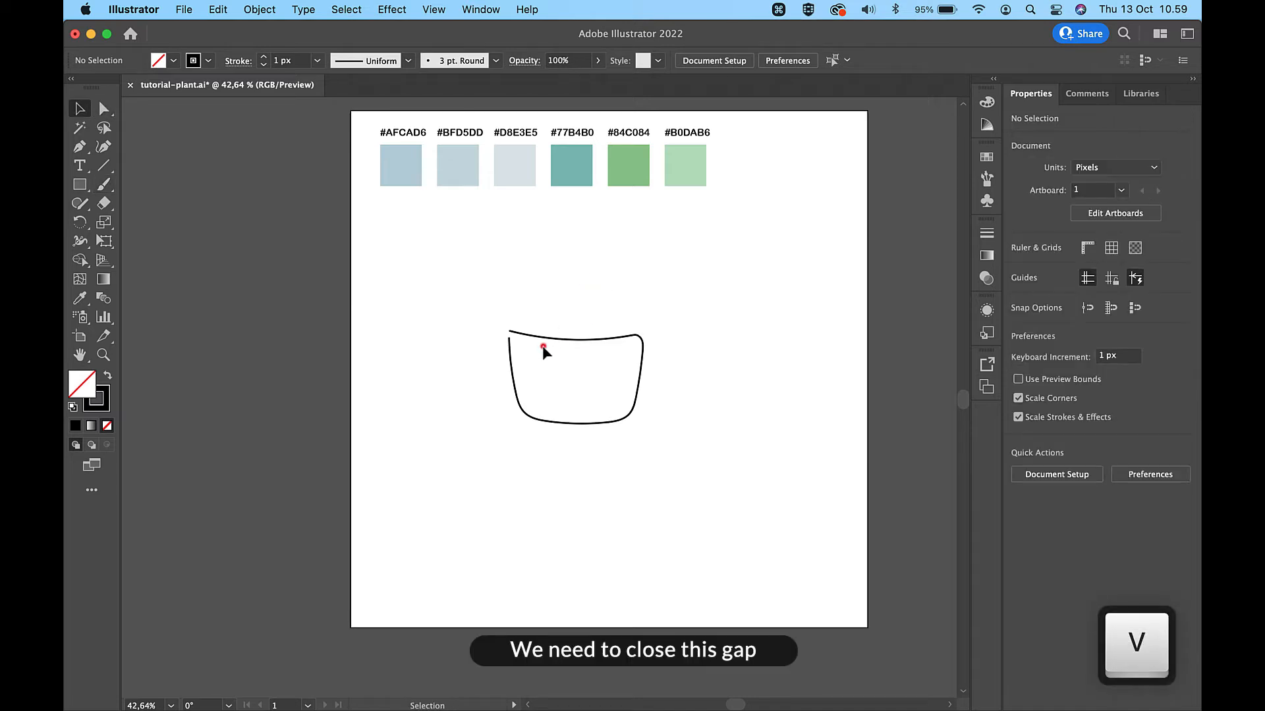
Close the gap at the pot outline's upper-left corner by joining its two open endpoints.
scroll(531, 313, "up", 5)
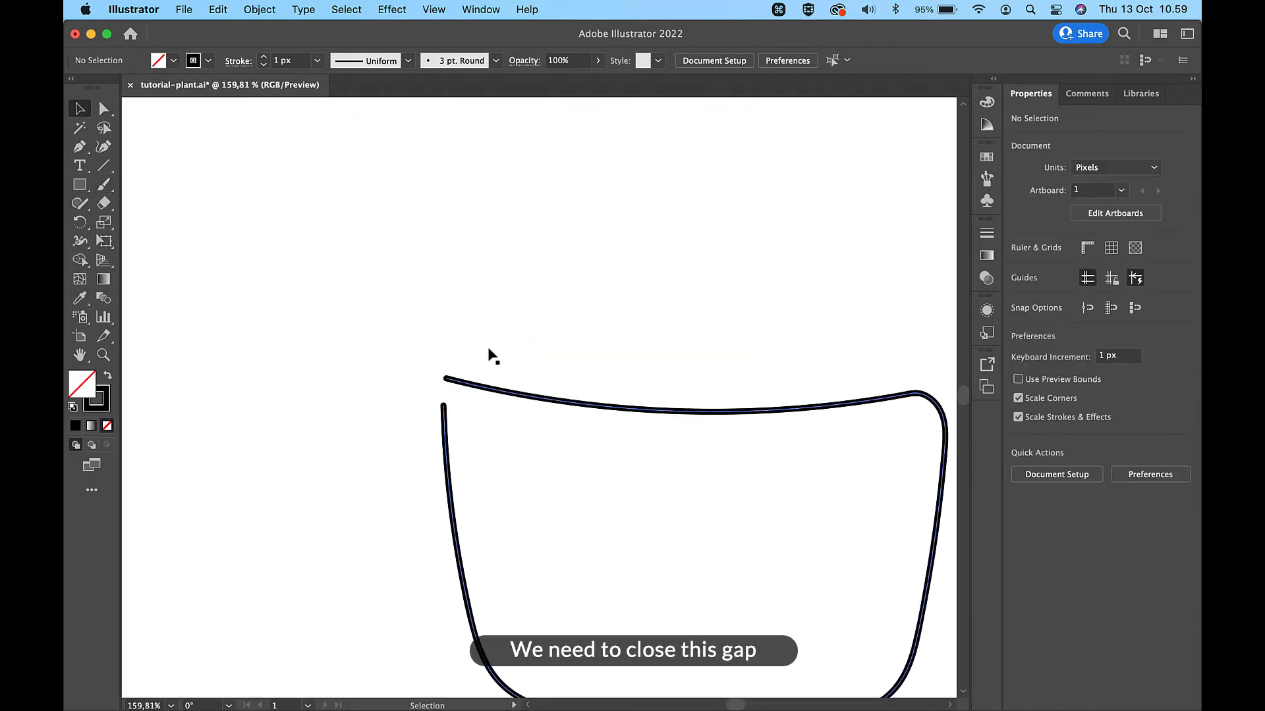
left_click(105, 112)
left_click(446, 381)
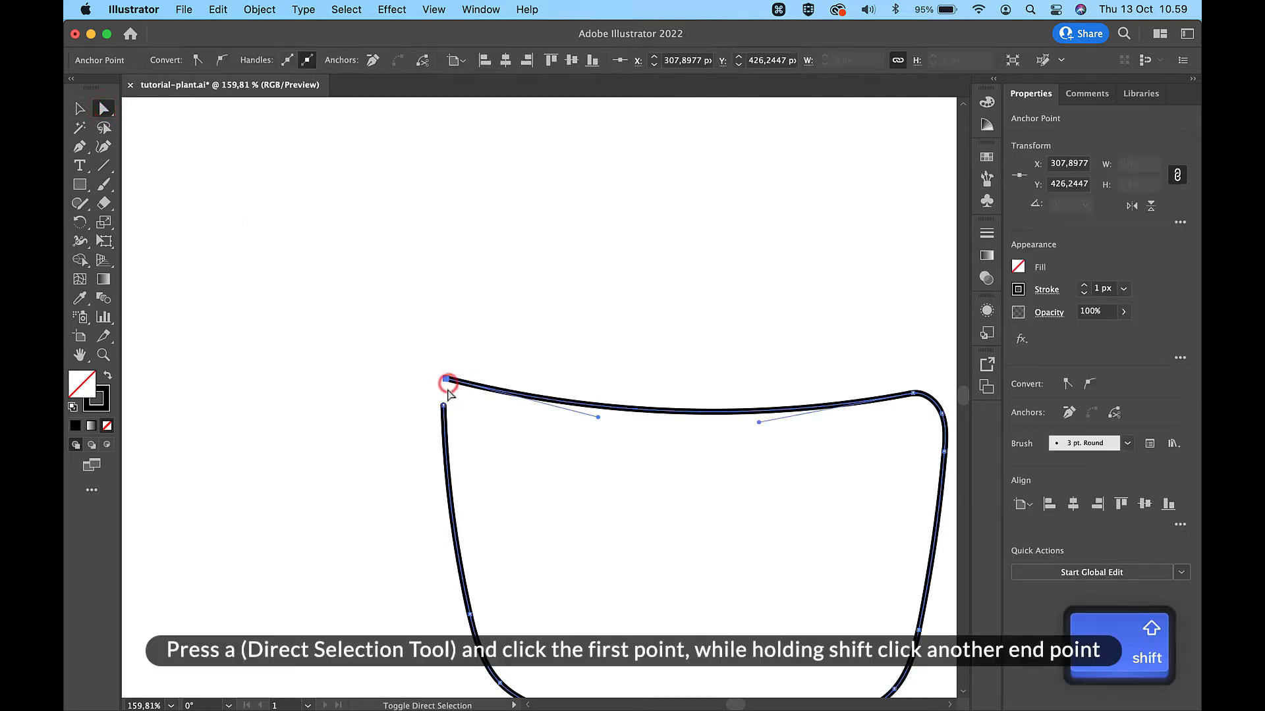
left_click(443, 405, "shift")
key("super+j")
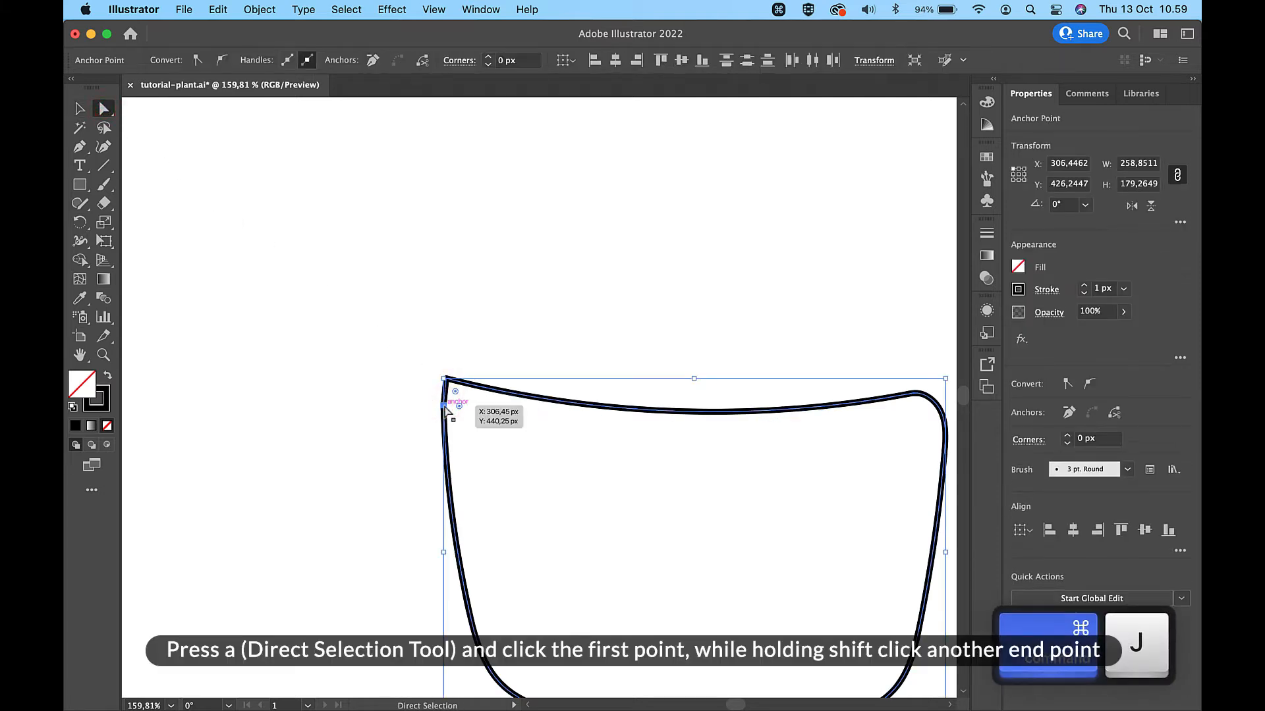
left_click(544, 324)
key("v")
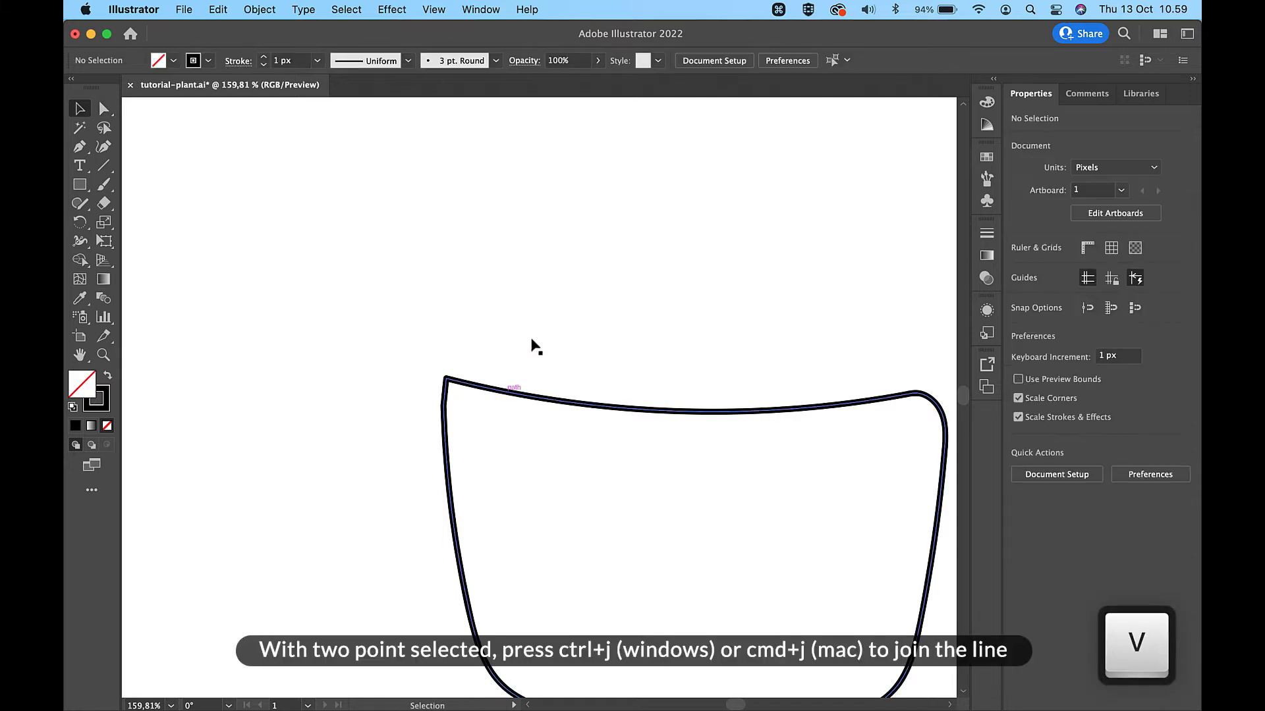
Nudge the pot's upper-left corner anchor 2 px left and round that corner to a radius of about 8 px.
left_click(502, 395)
scroll(502, 396, "down", 3)
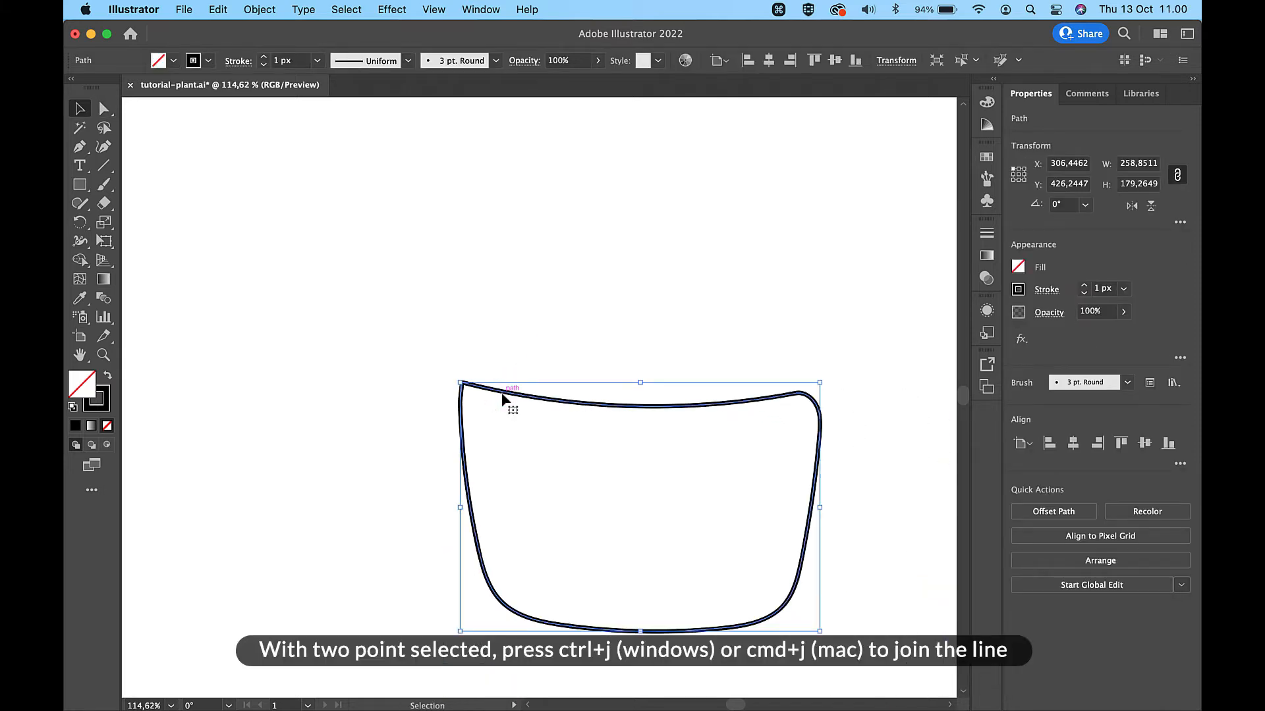
left_click(103, 108)
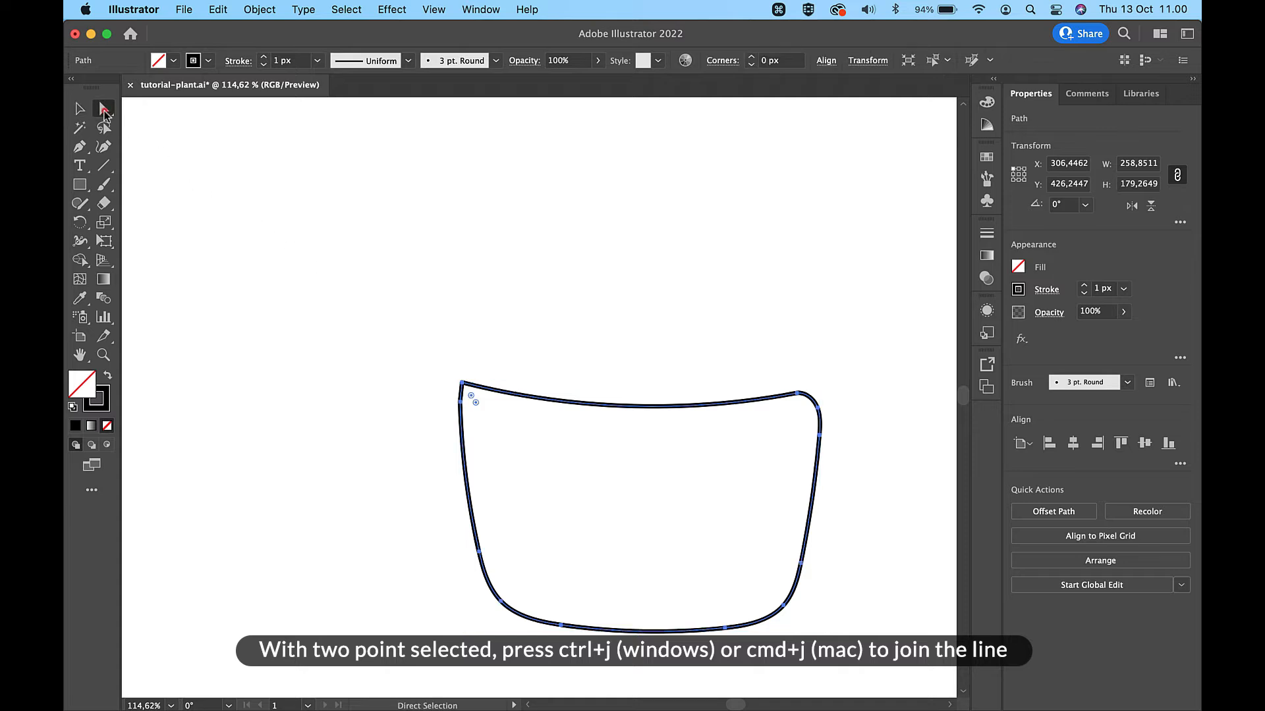
scroll(443, 330, "up", 9)
mouse_move(490, 474)
left_mouse_down()
mouse_move(476, 474)
mouse_move(484, 480)
left_mouse_up()
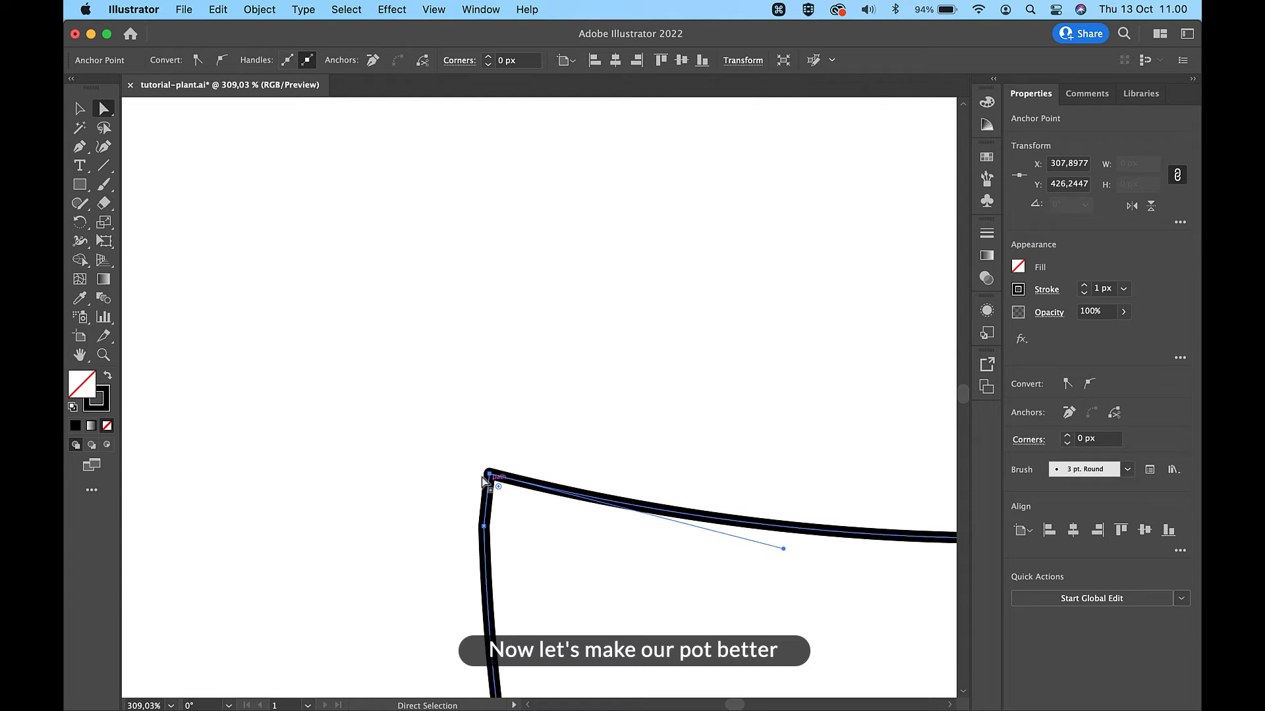
key("Left")
key("Left")
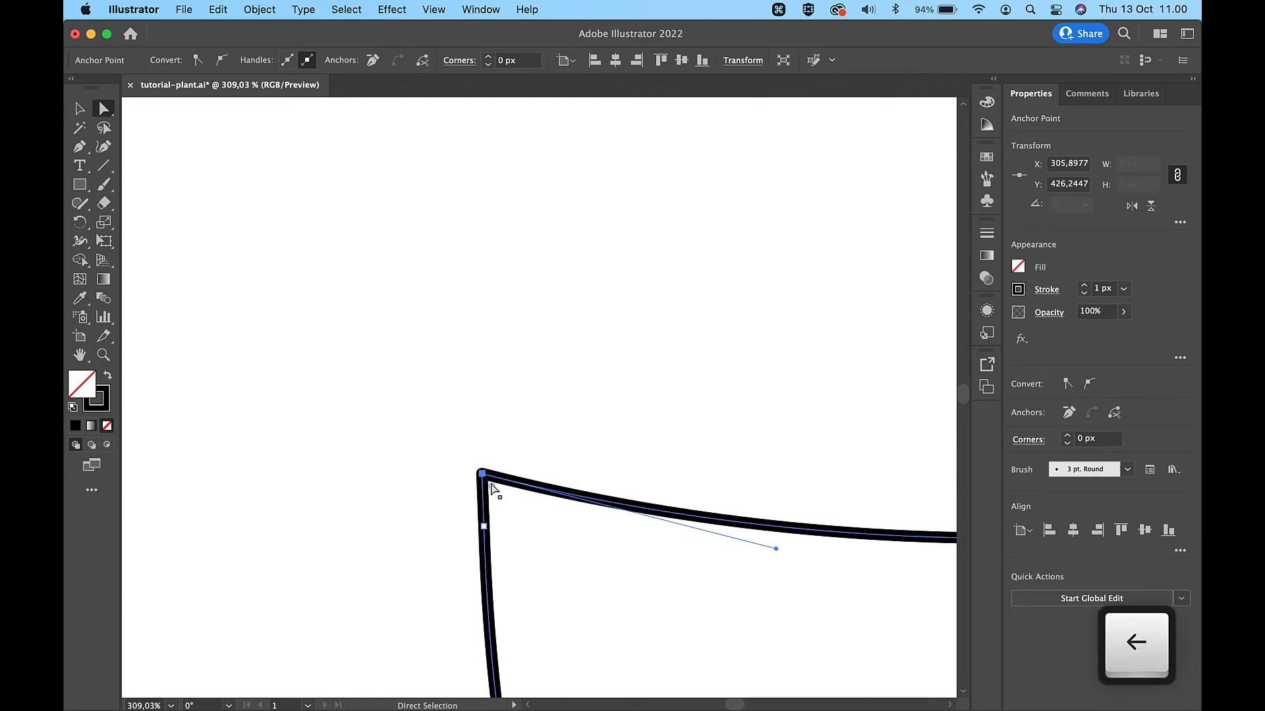
left_click_drag(493, 486, 515, 515)
Nudge the anchor at the right end of the pot's rim 1 px to the right.
key("super+0")
scroll(645, 483, "right", 3)
scroll(645, 484, "down", 2)
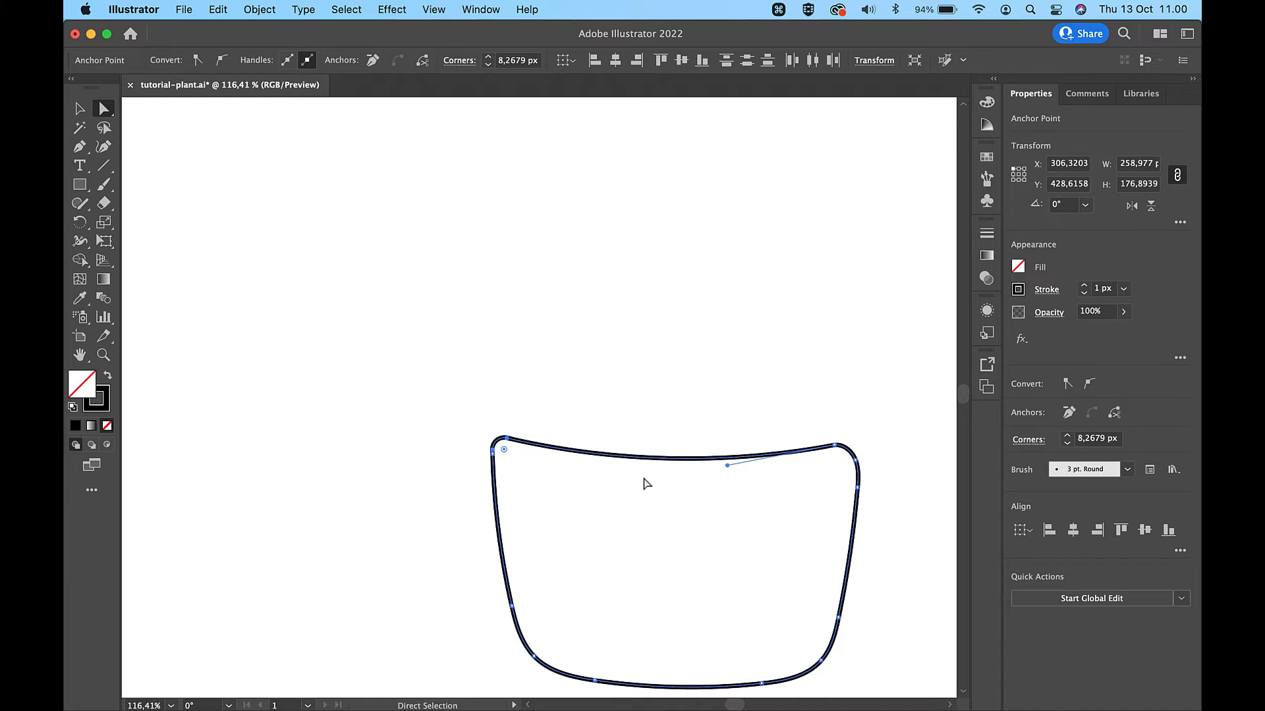
left_click(837, 447)
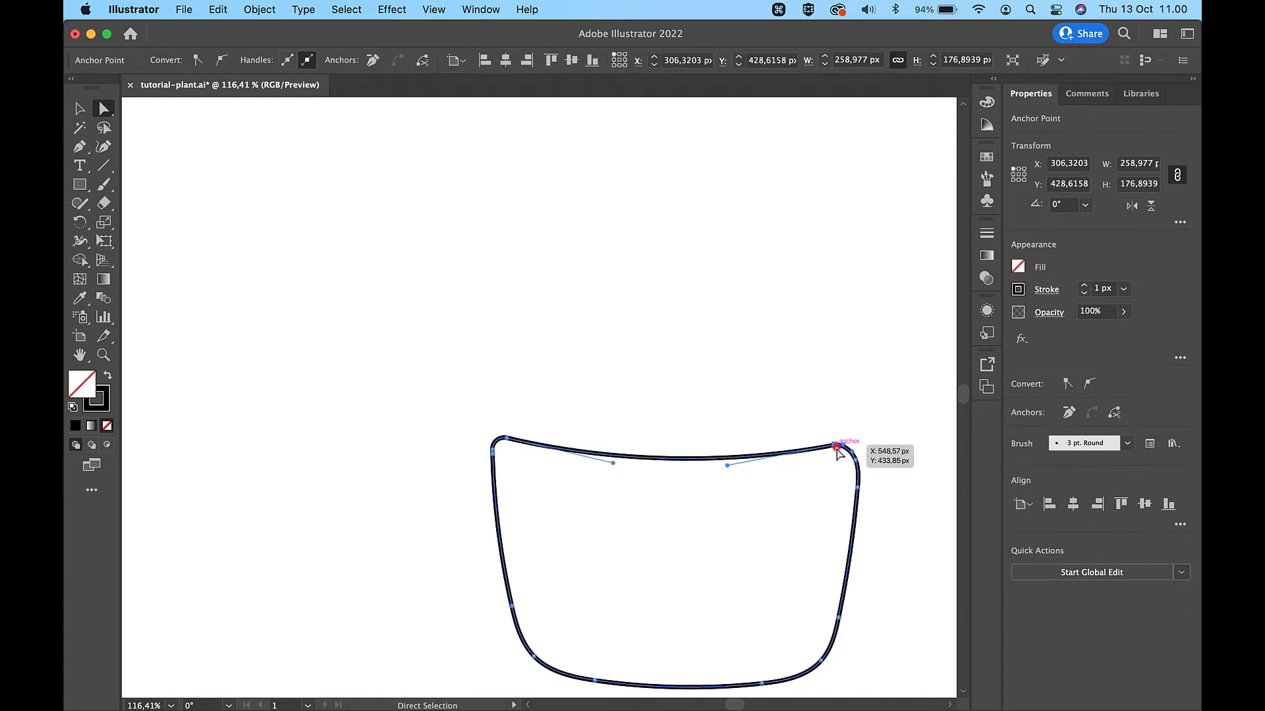
key("Right")
key("Right")
key("Left")
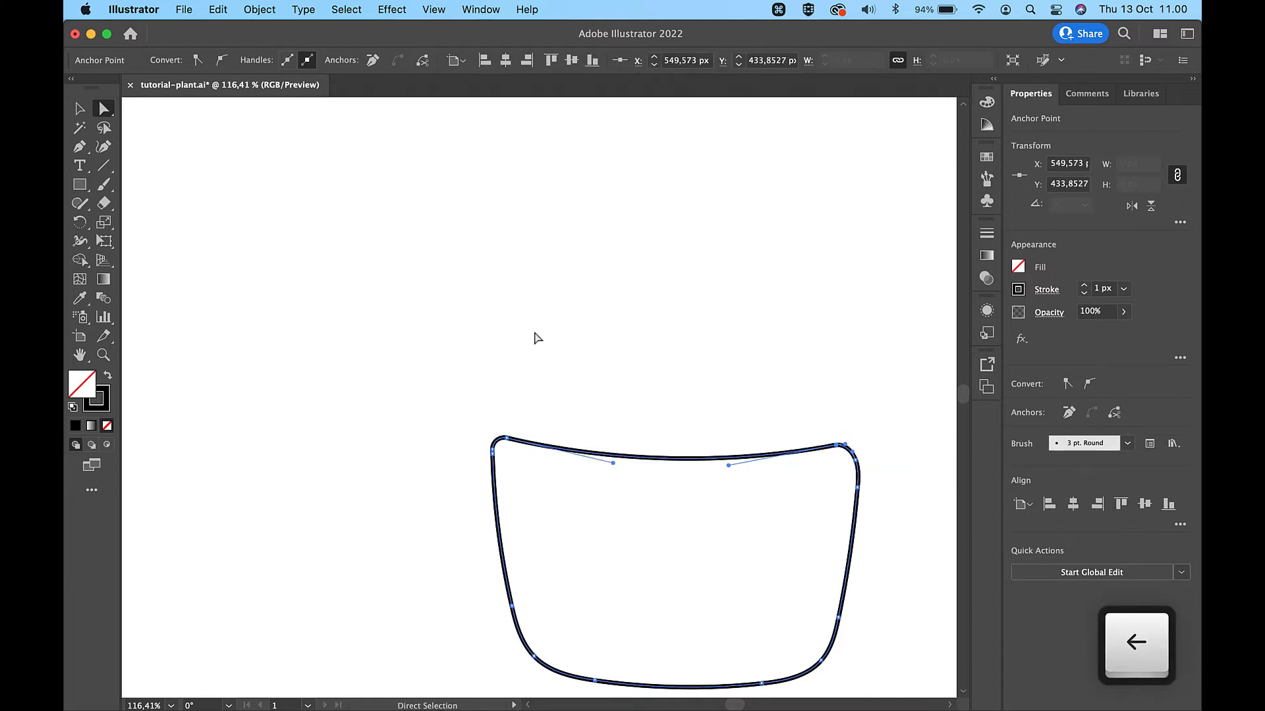
left_click(301, 244)
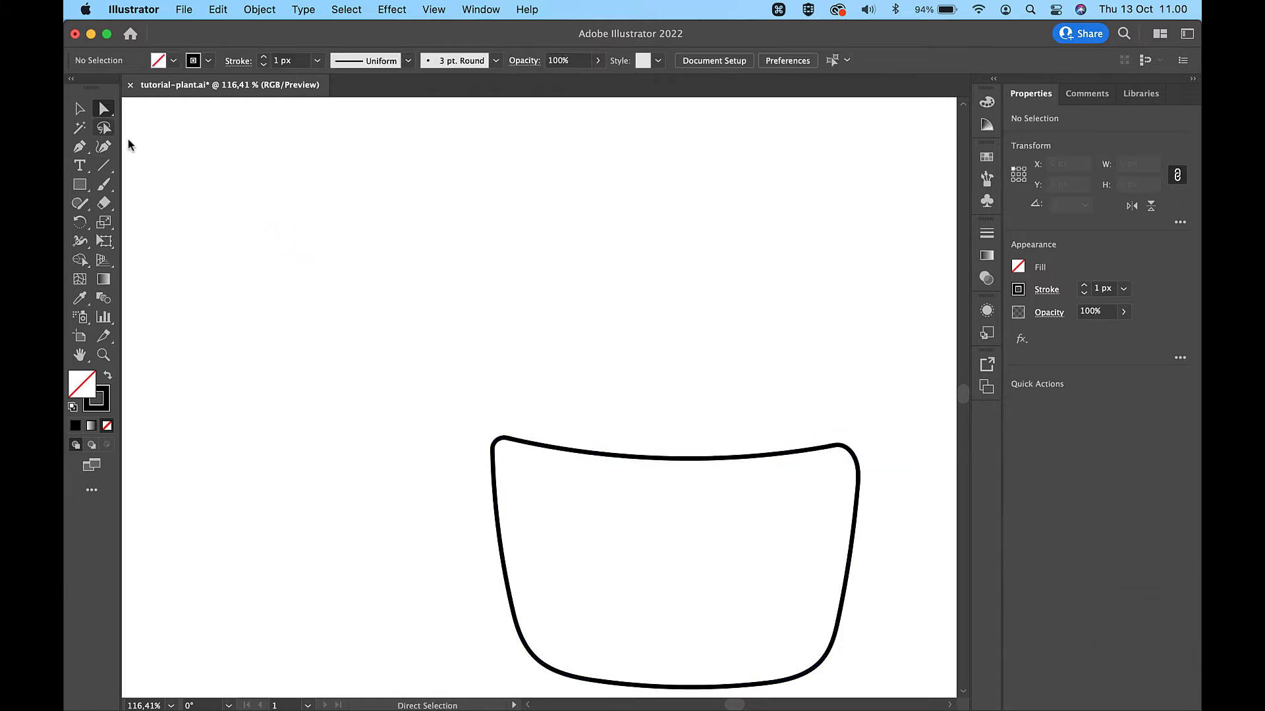
Smooth the right side of the pot outline with the Smooth tool.
left_click(79, 109)
left_click(81, 221)
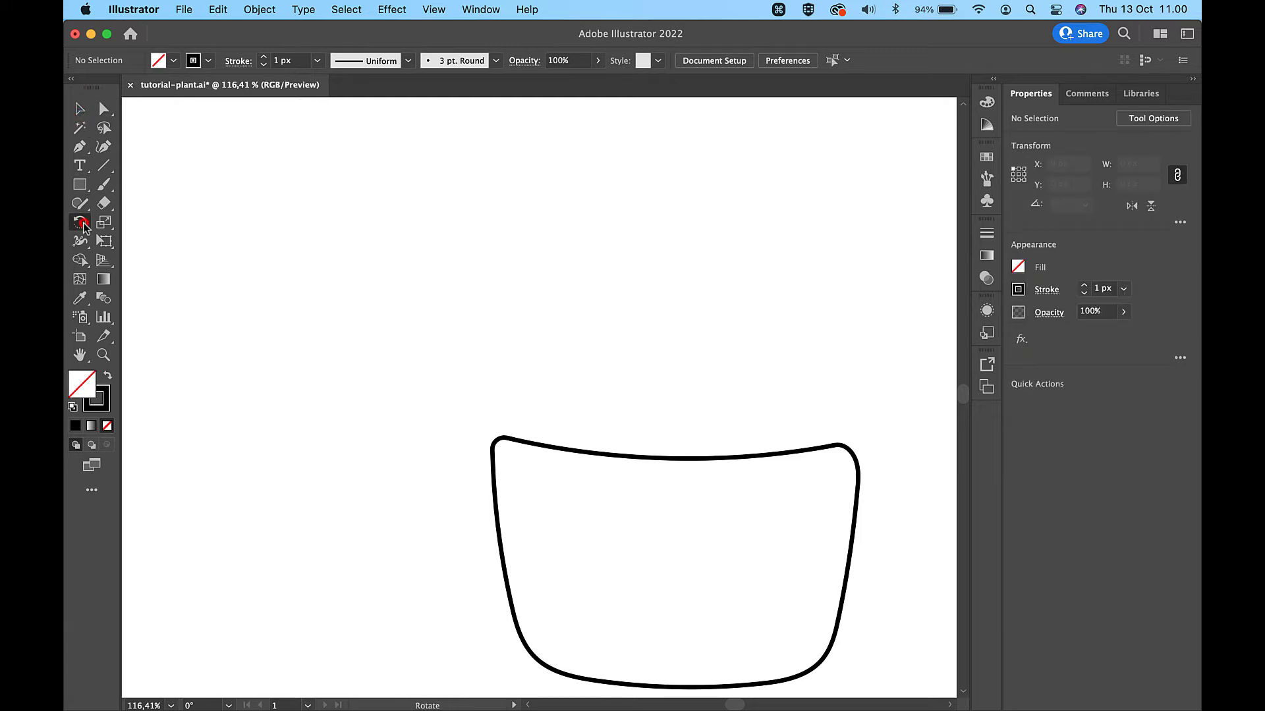
left_click_drag(88, 309, 169, 369)
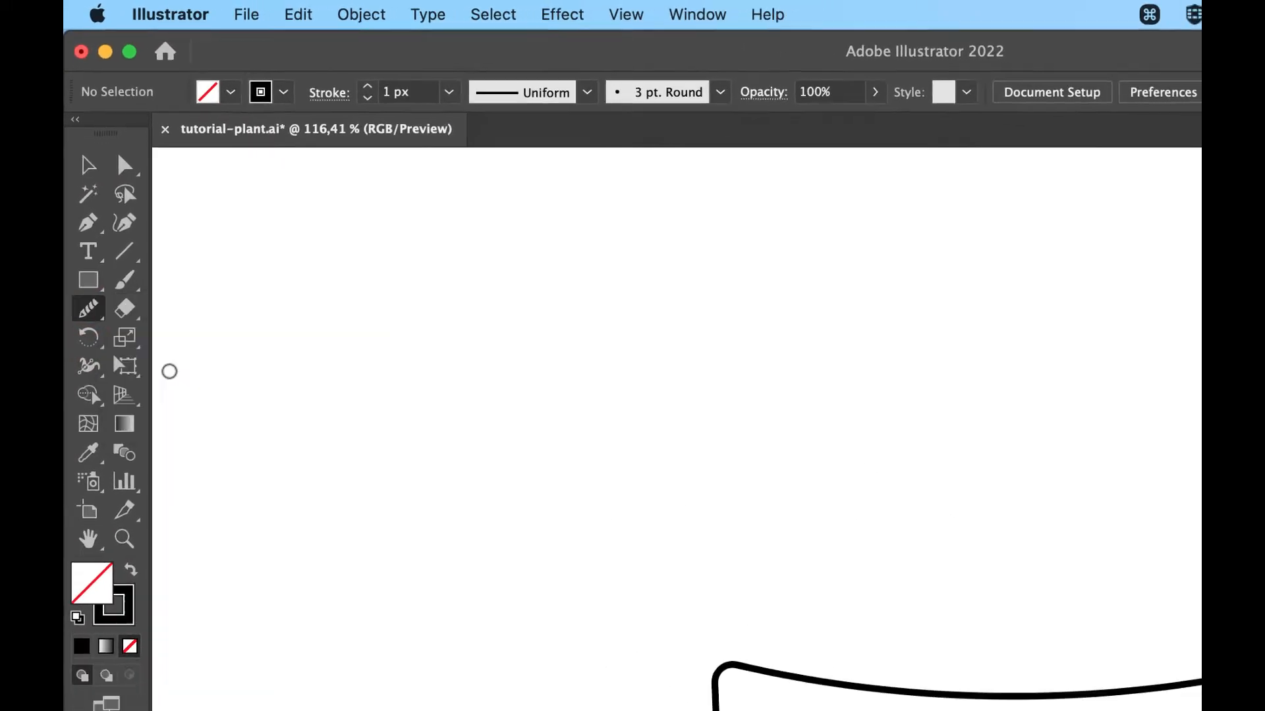
key("v")
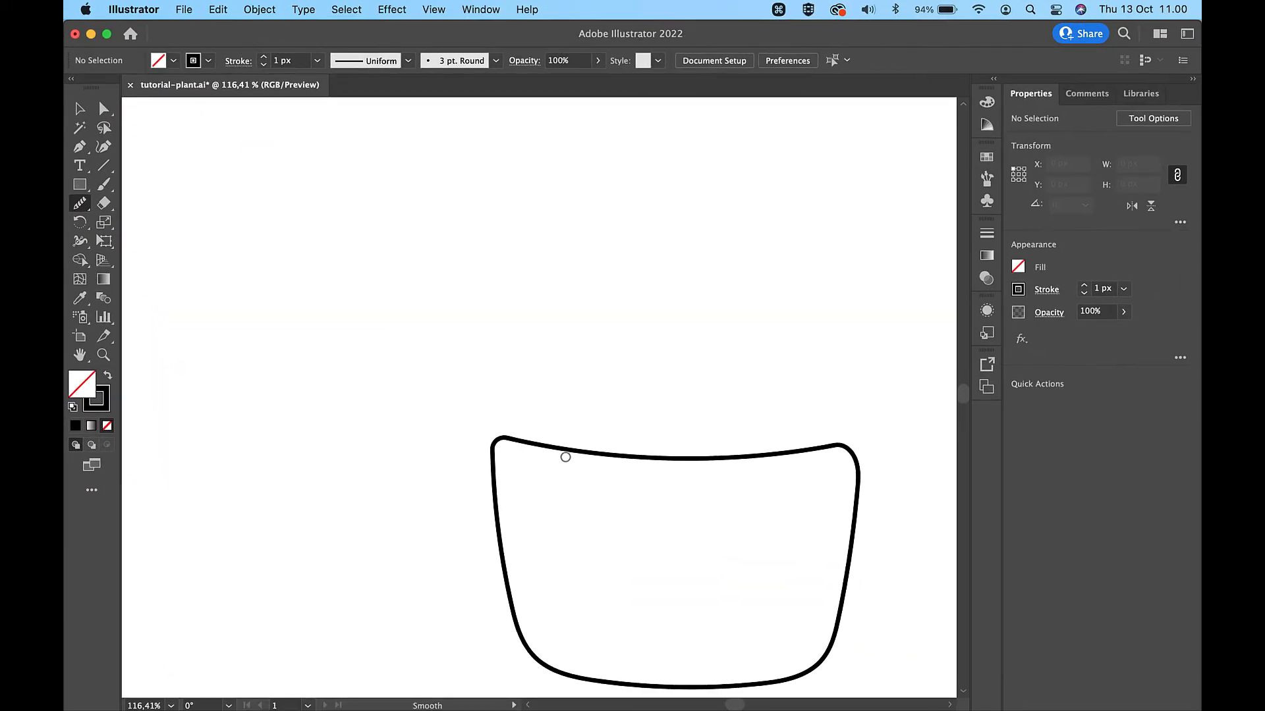
left_click(555, 448)
left_click(81, 204)
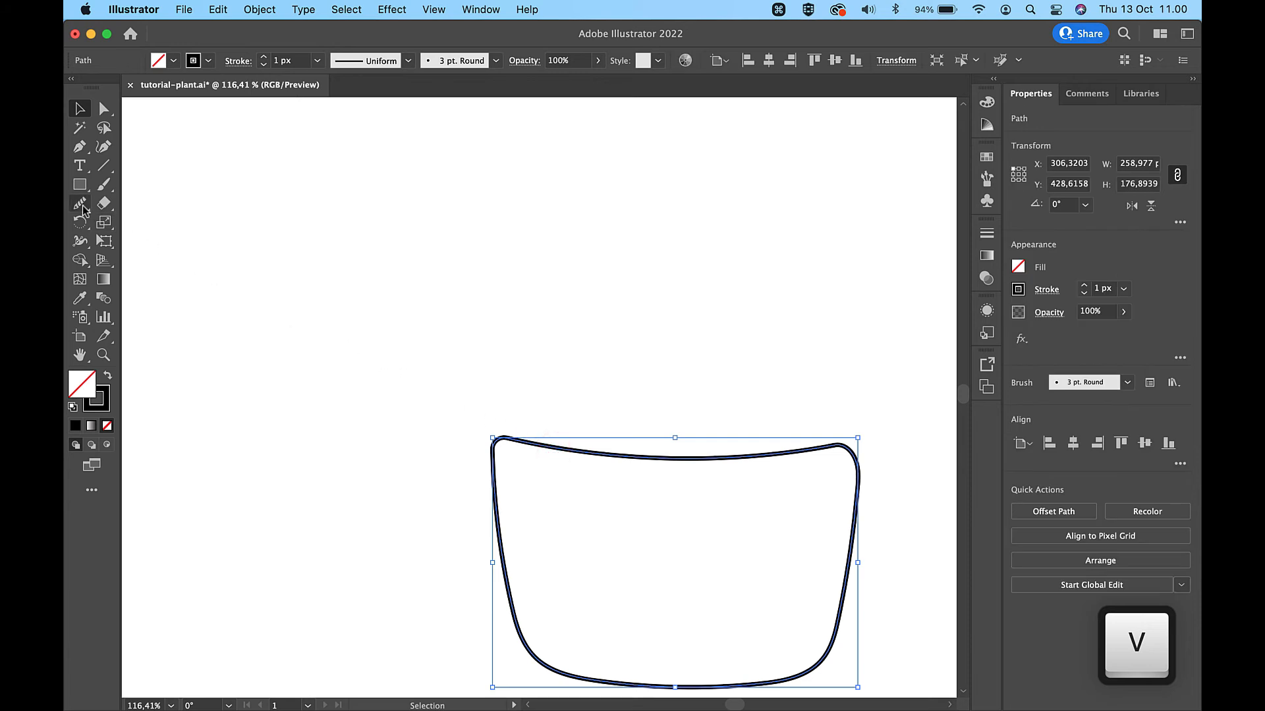
scroll(599, 493, "up", 5)
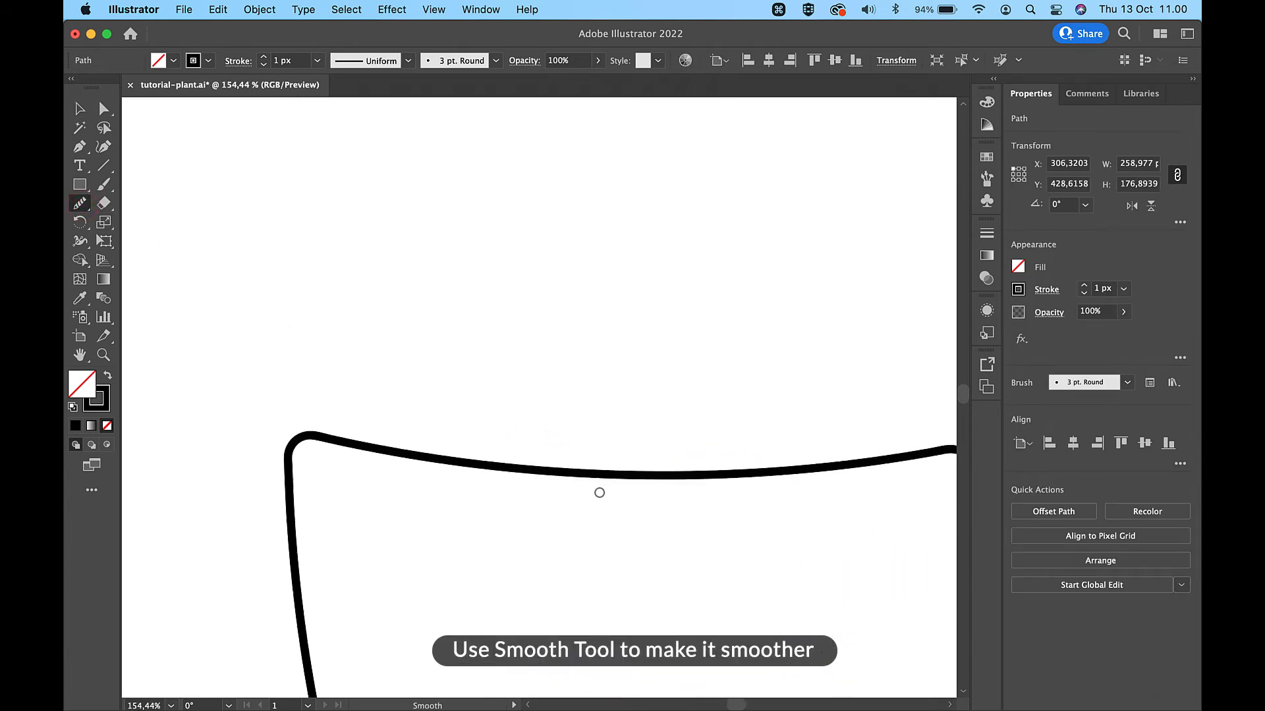
left_click_drag(801, 370, 805, 367)
scroll(798, 522, "down", 5)
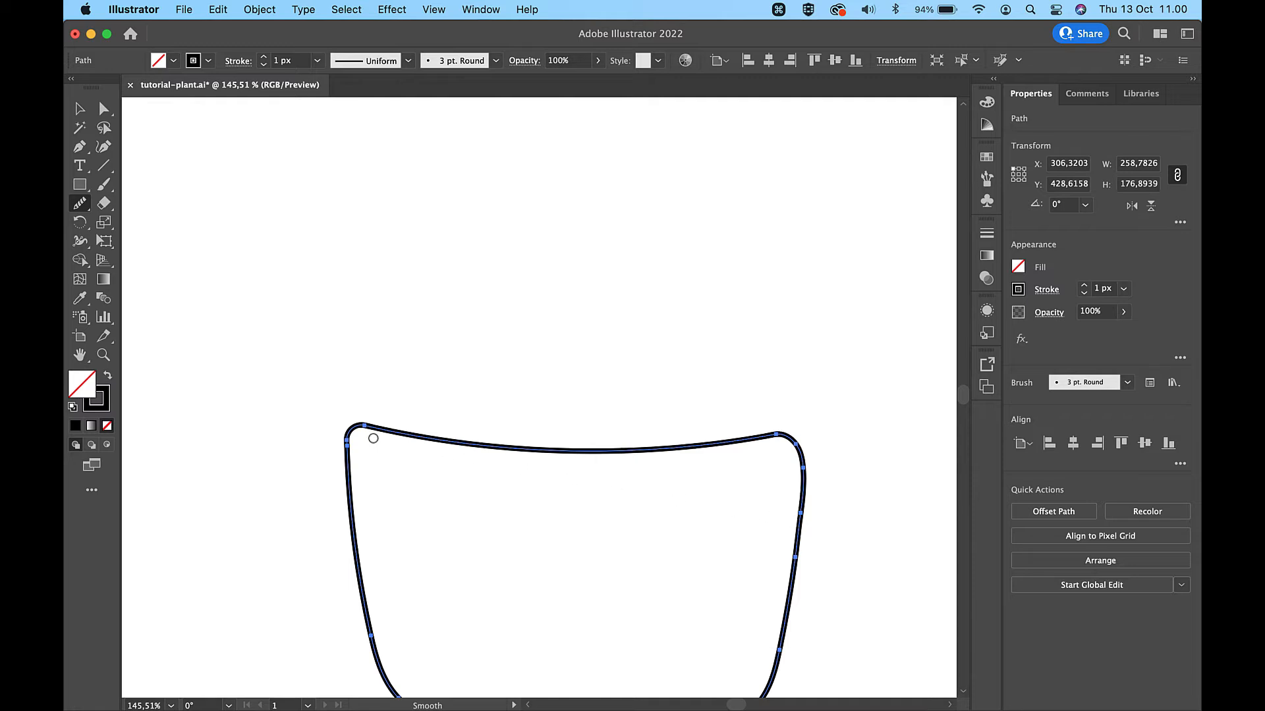
Smooth the pot outline's upper-left corner and its bottom edge with the Smooth tool.
mouse_move(348, 450)
left_mouse_down()
mouse_move(349, 496)
mouse_move(417, 491)
left_mouse_up()
scroll(419, 491, "down", 3)
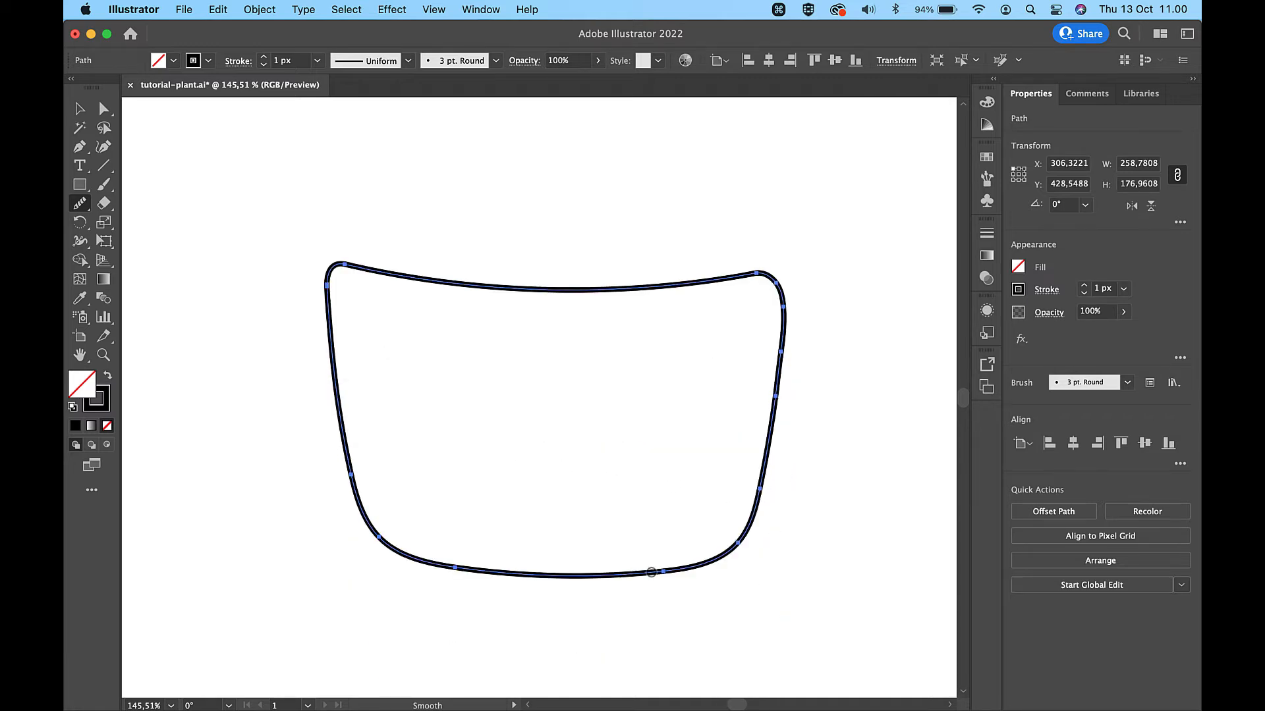
left_click_drag(578, 572, 534, 569)
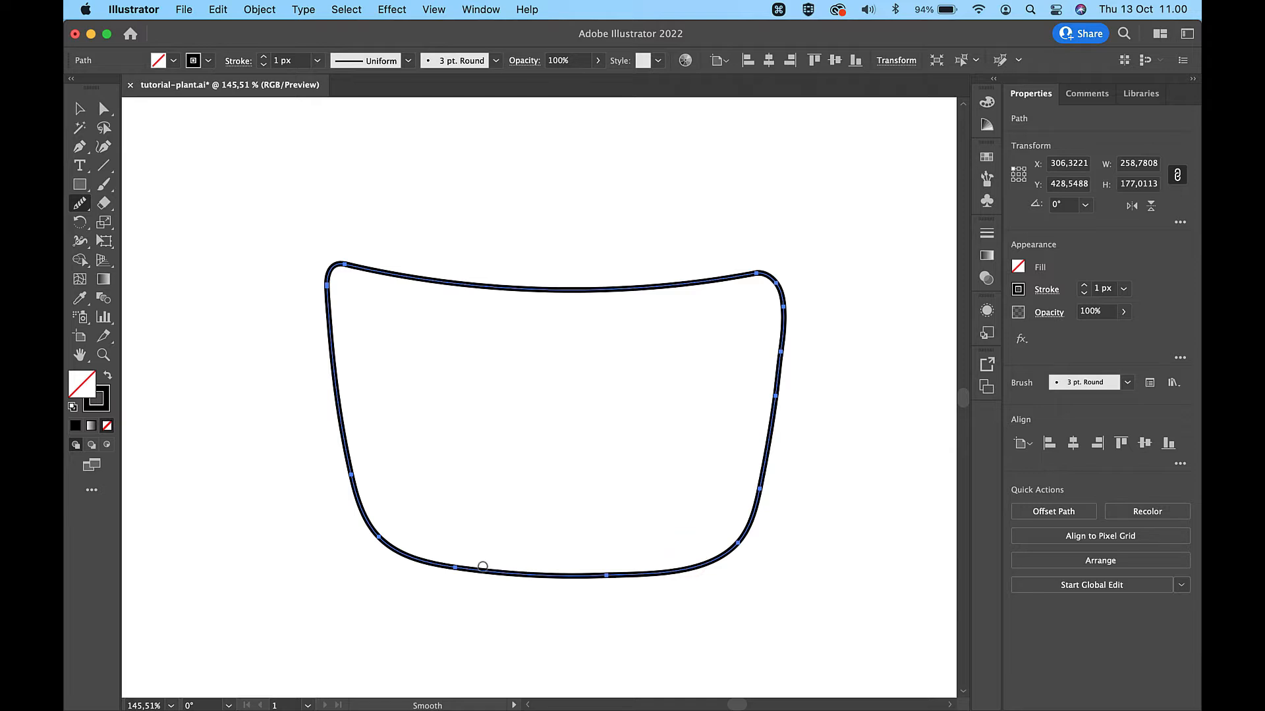
Fill the pot with the #AFCAD6 palette color, sampled with the Eyedropper, leaving it without a stroke.
scroll(544, 561, "down", 5)
key("v")
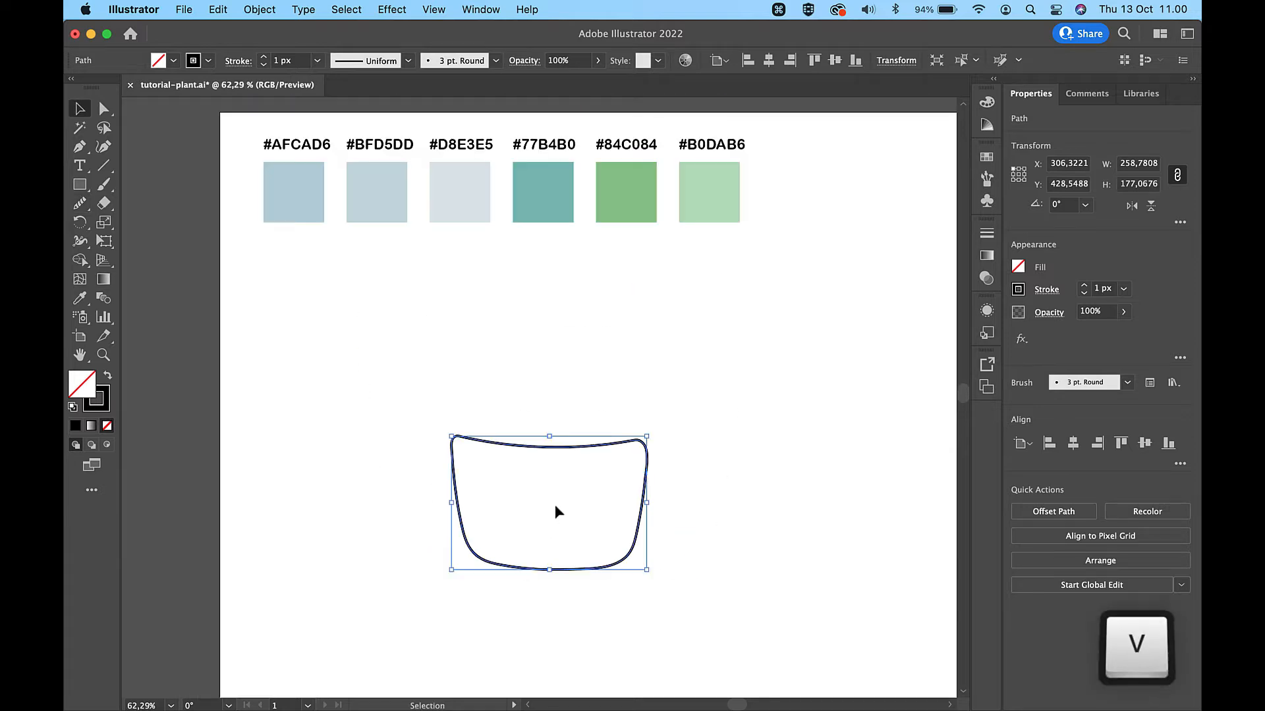
left_click(572, 408)
left_click(562, 448)
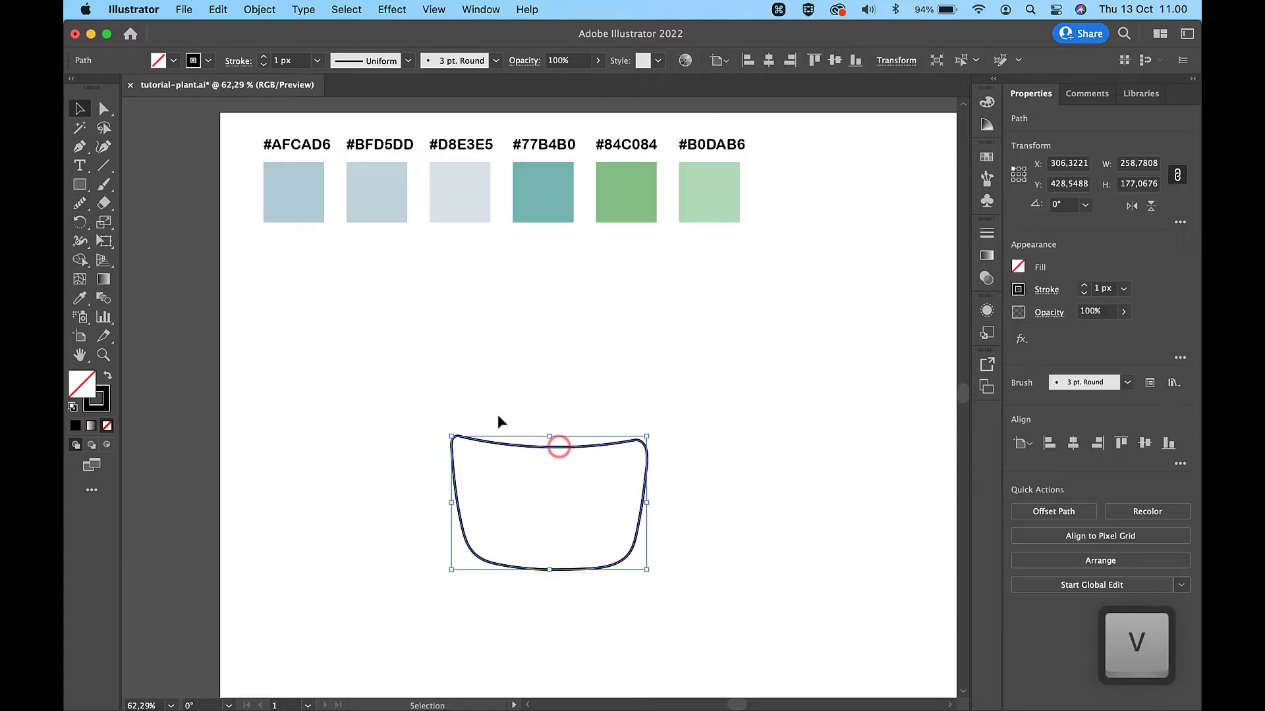
key("i")
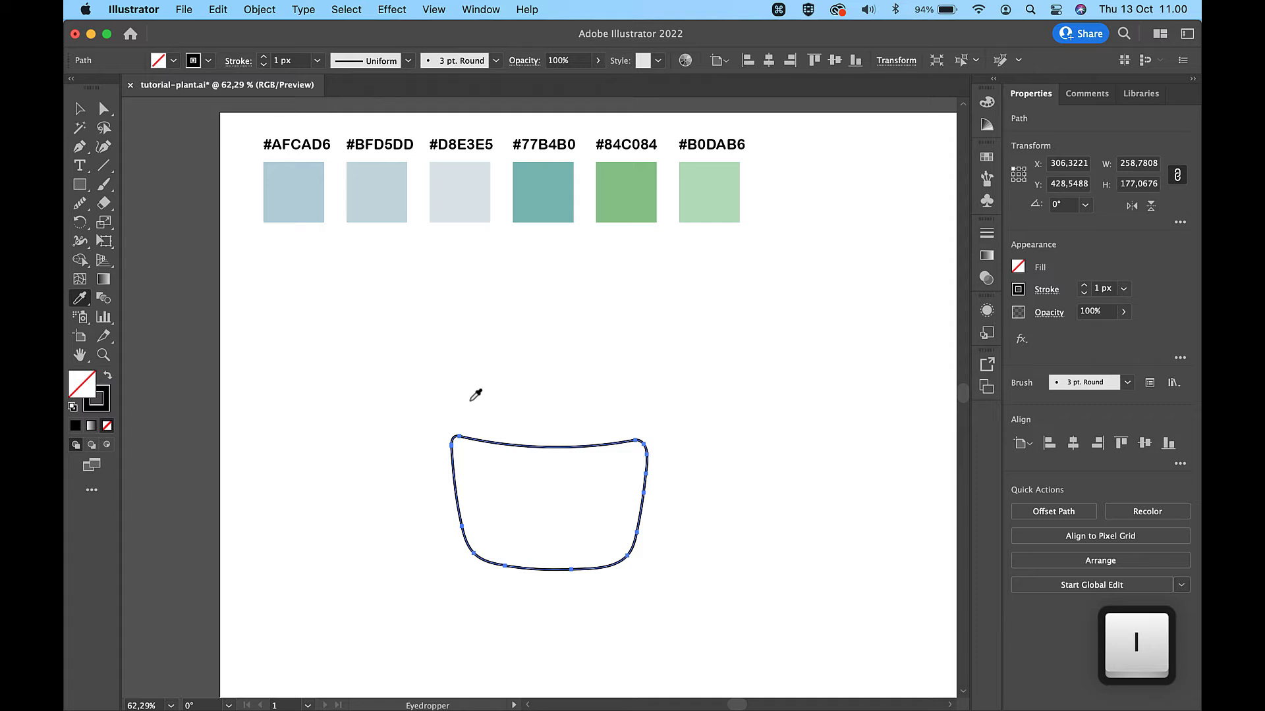
left_click(293, 198)
key("v")
left_click(623, 318)
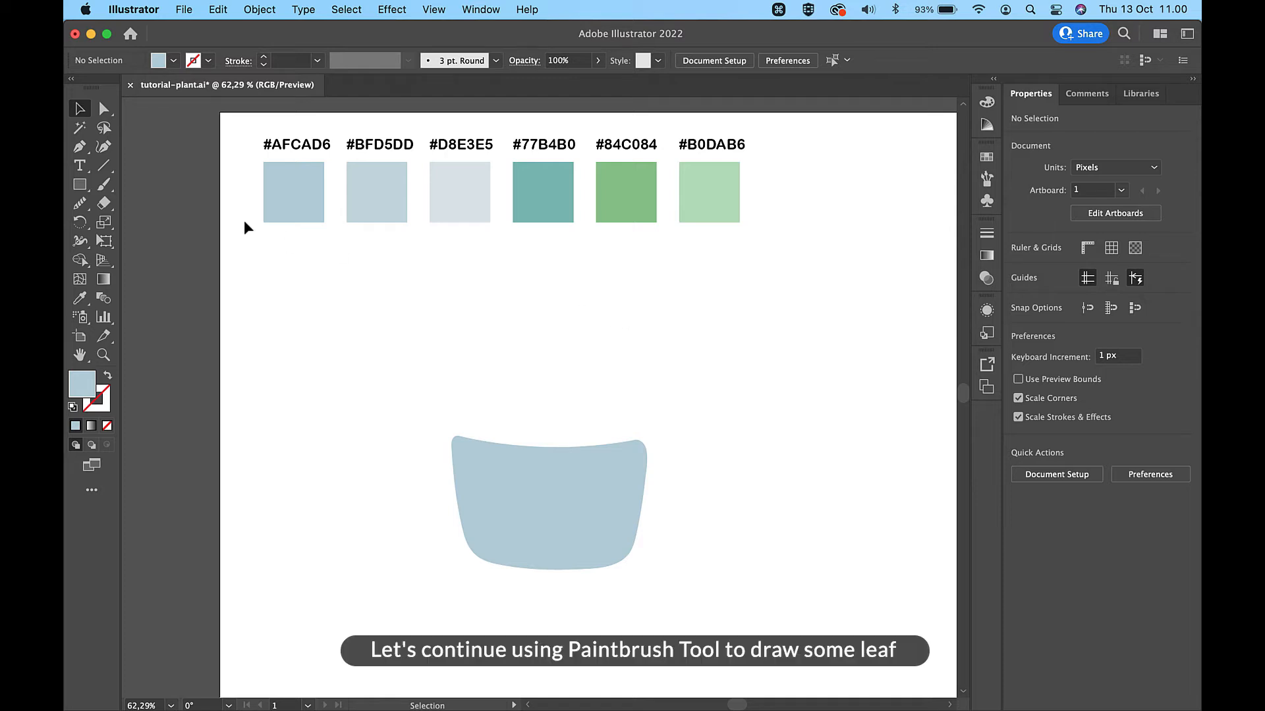
Draw a narrow leaf about 85 px wide and 163 px tall with the Paintbrush, rising from the pot's upper-left rim.
left_click(105, 187)
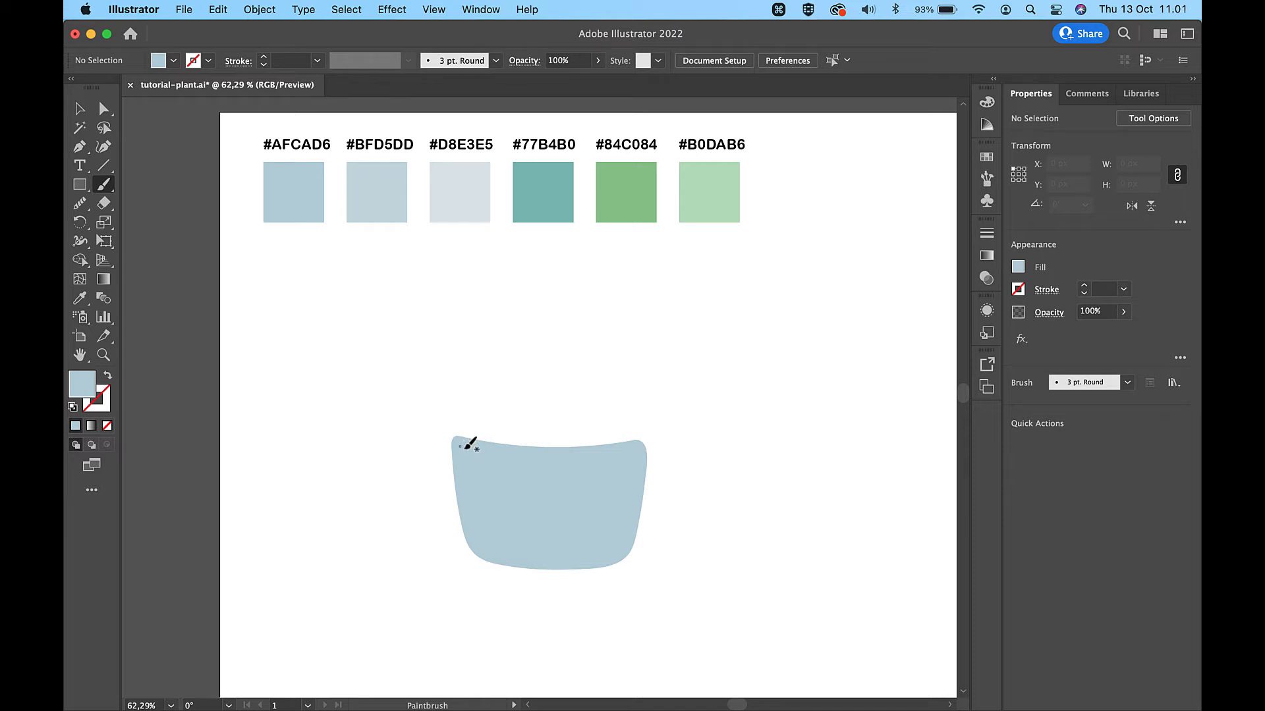
left_click_drag(464, 448, 432, 387)
left_click_drag(494, 427, 494, 446)
Close the leaf outline by joining its two open endpoints at the pot's rim.
scroll(492, 452, "up", 4)
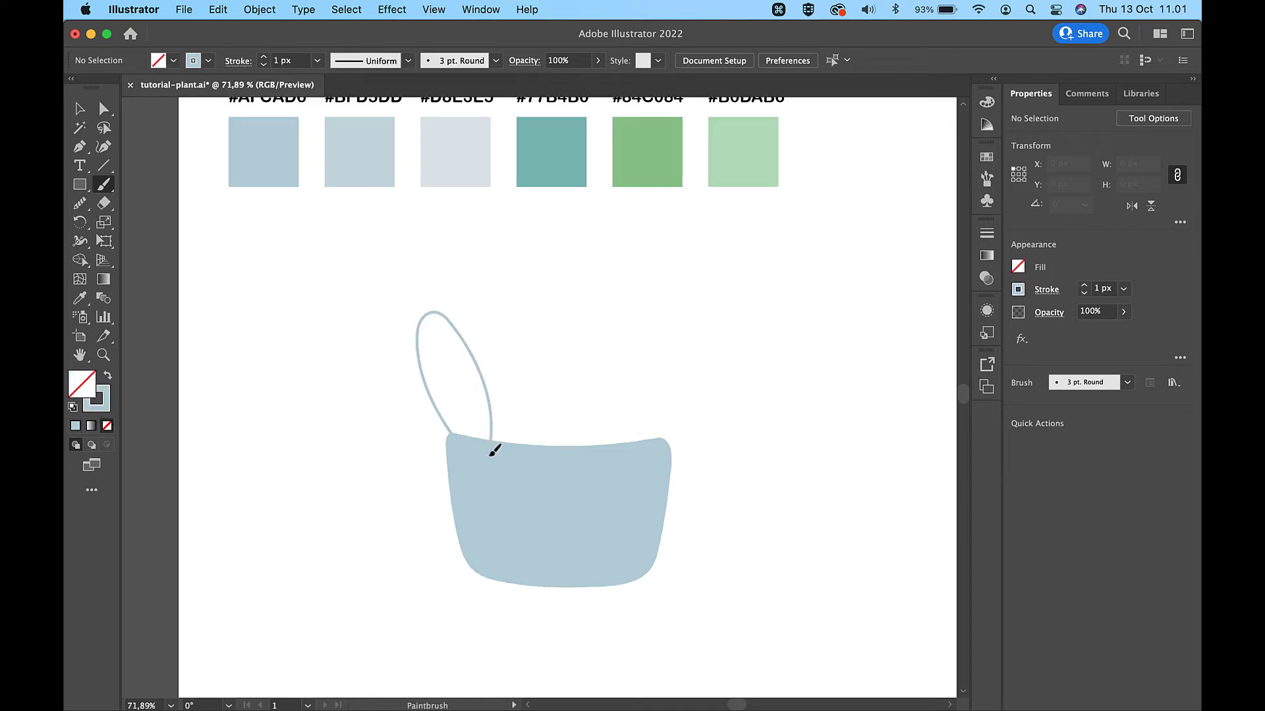
key("a")
left_click(494, 413)
left_click(493, 414)
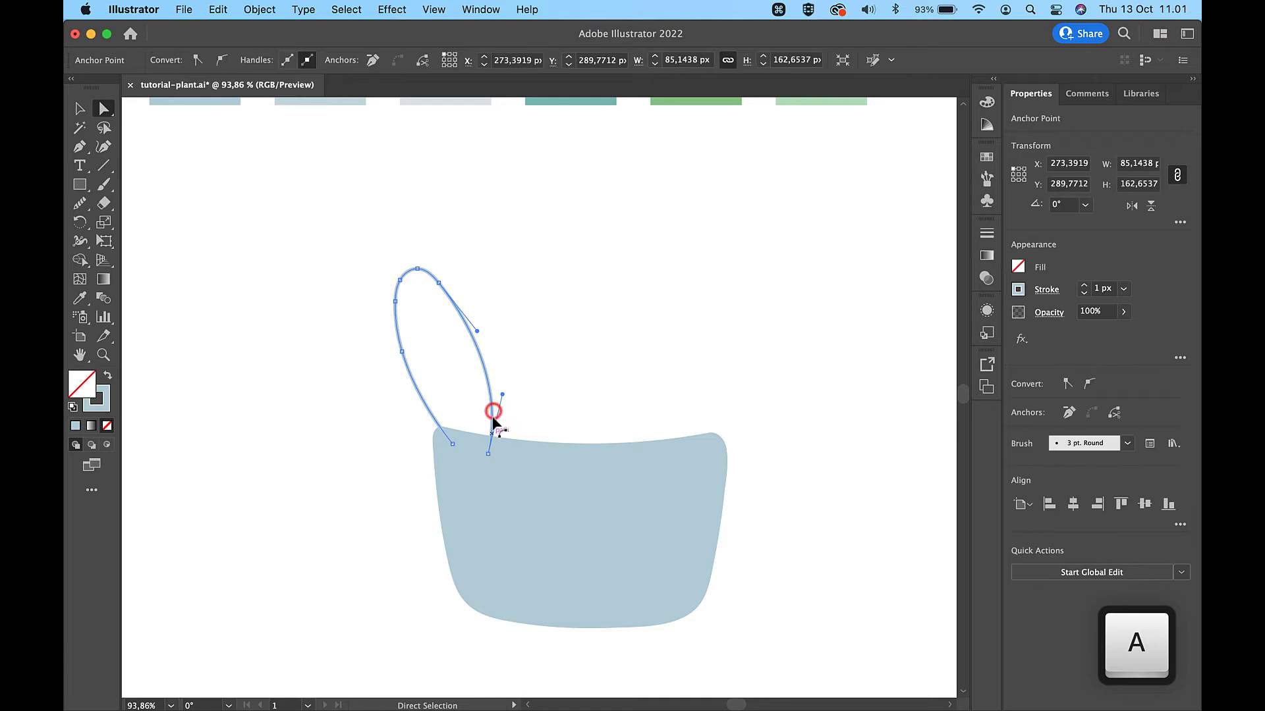
left_click(488, 453)
left_click(453, 445, "shift")
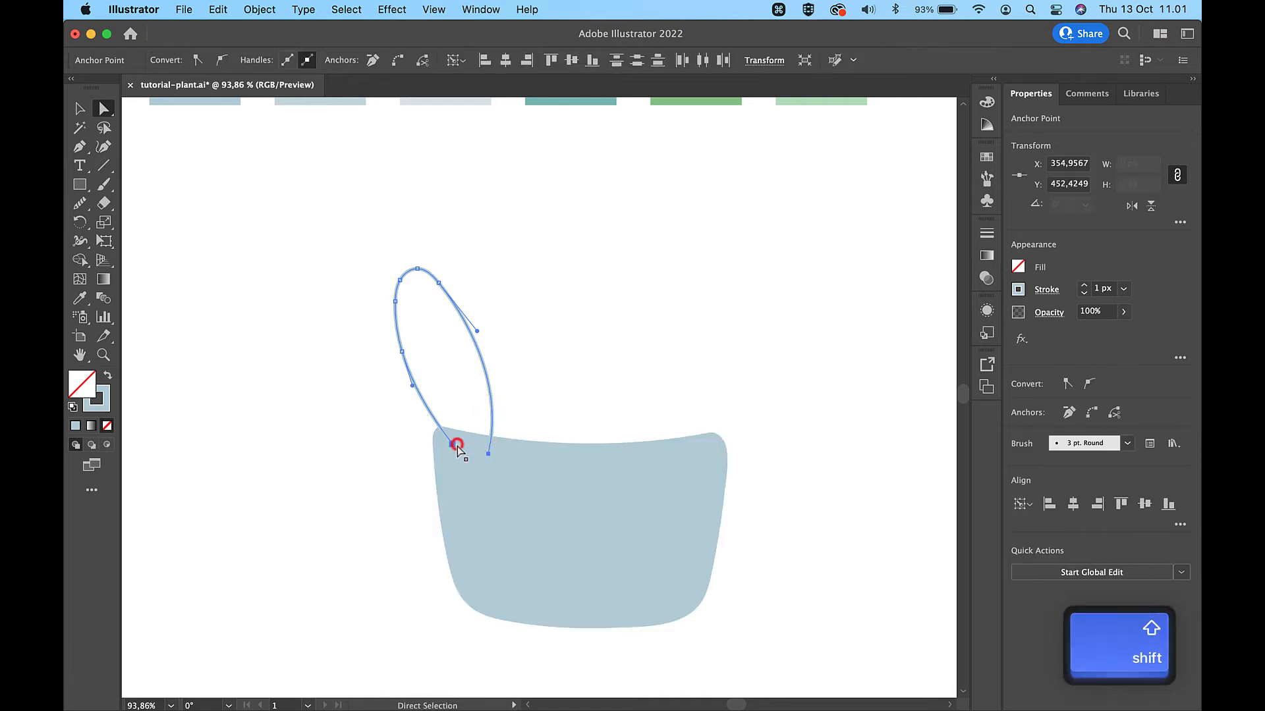
key("super+j")
Fill the leaf with the #77B4B0 palette color, sampled with the Eyedropper, leaving it without a stroke.
scroll(457, 447, "down", 8)
key("v")
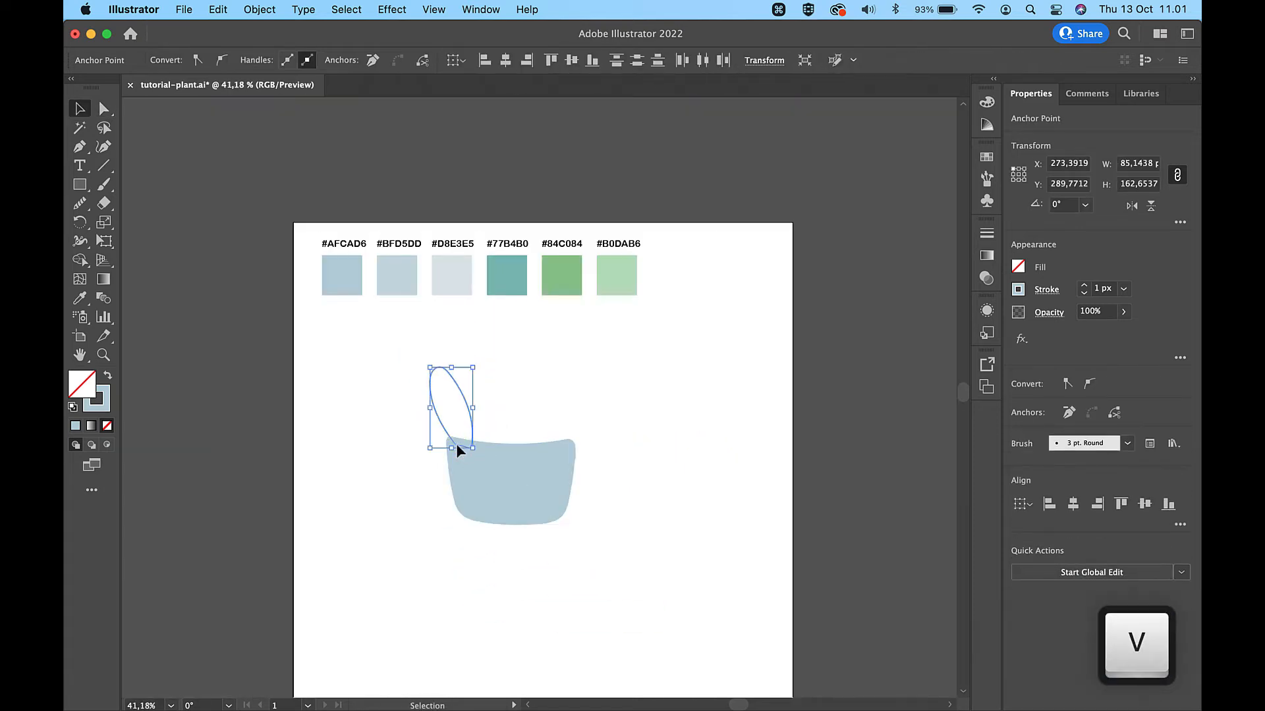
key("i")
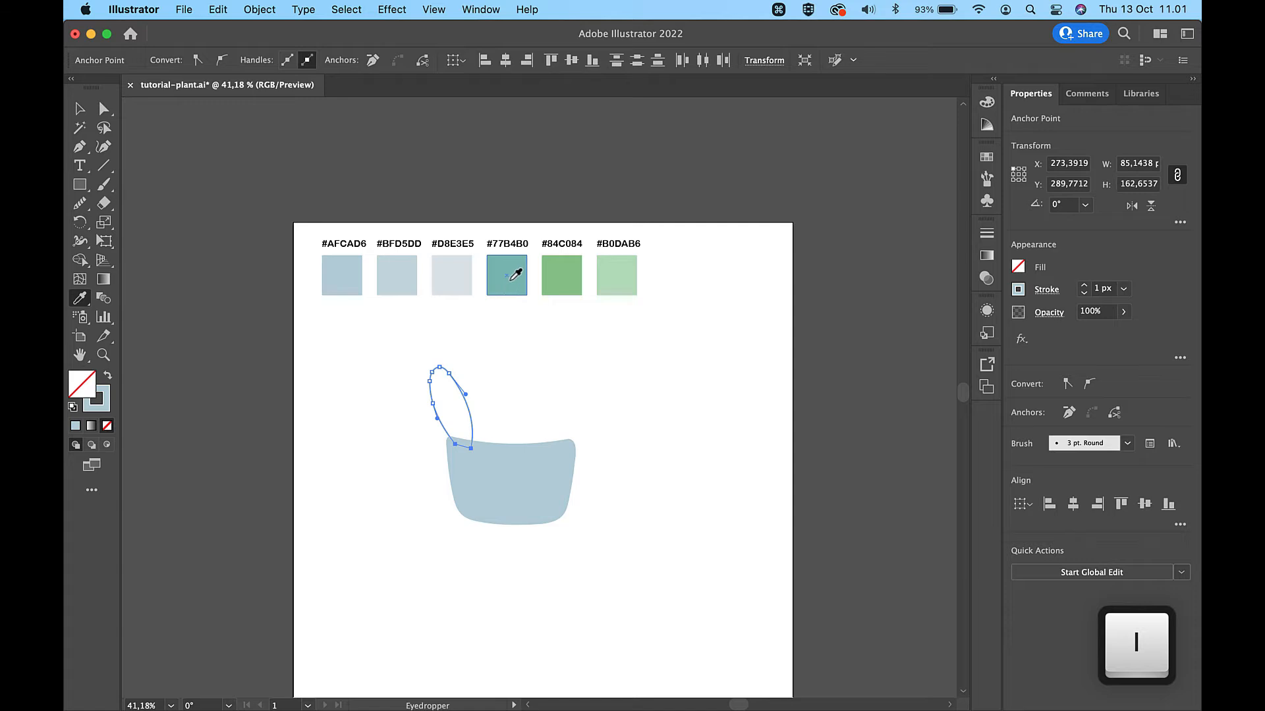
left_click(511, 274)
key("v")
left_click(517, 363)
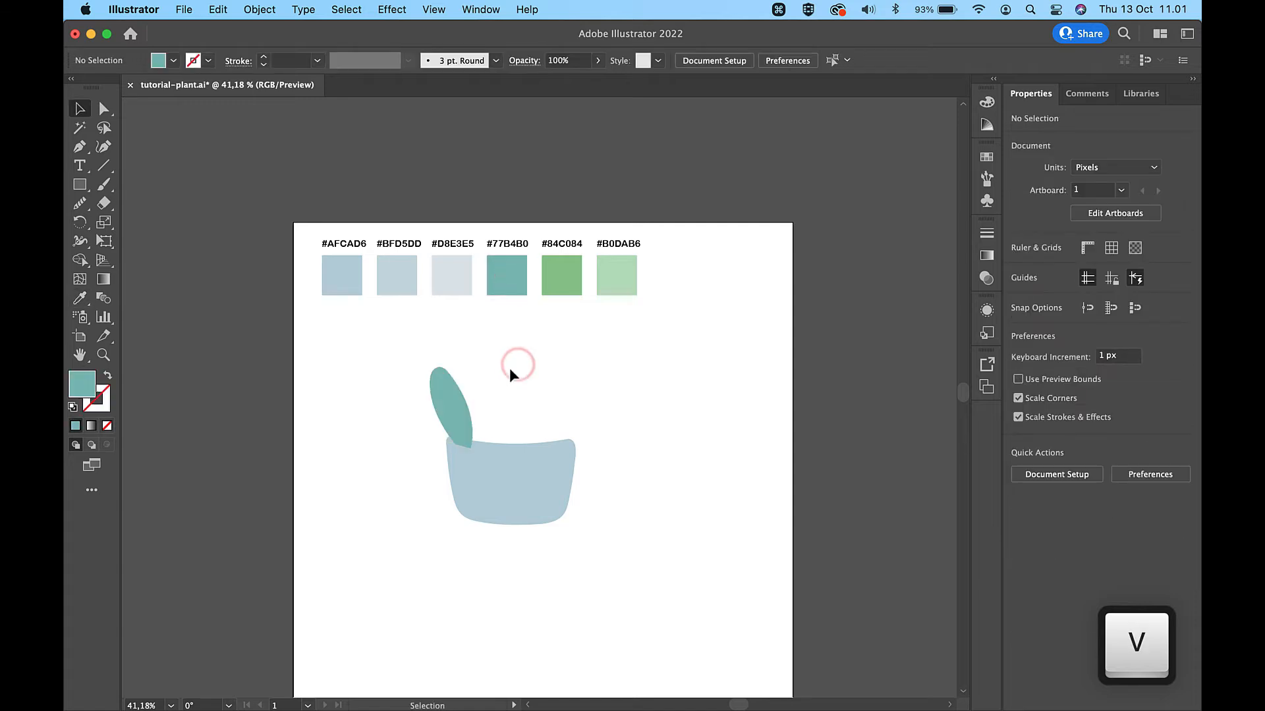
Send the teal leaf backward so that its base sits behind the pot.
scroll(497, 409, "up", 3)
left_click(422, 415)
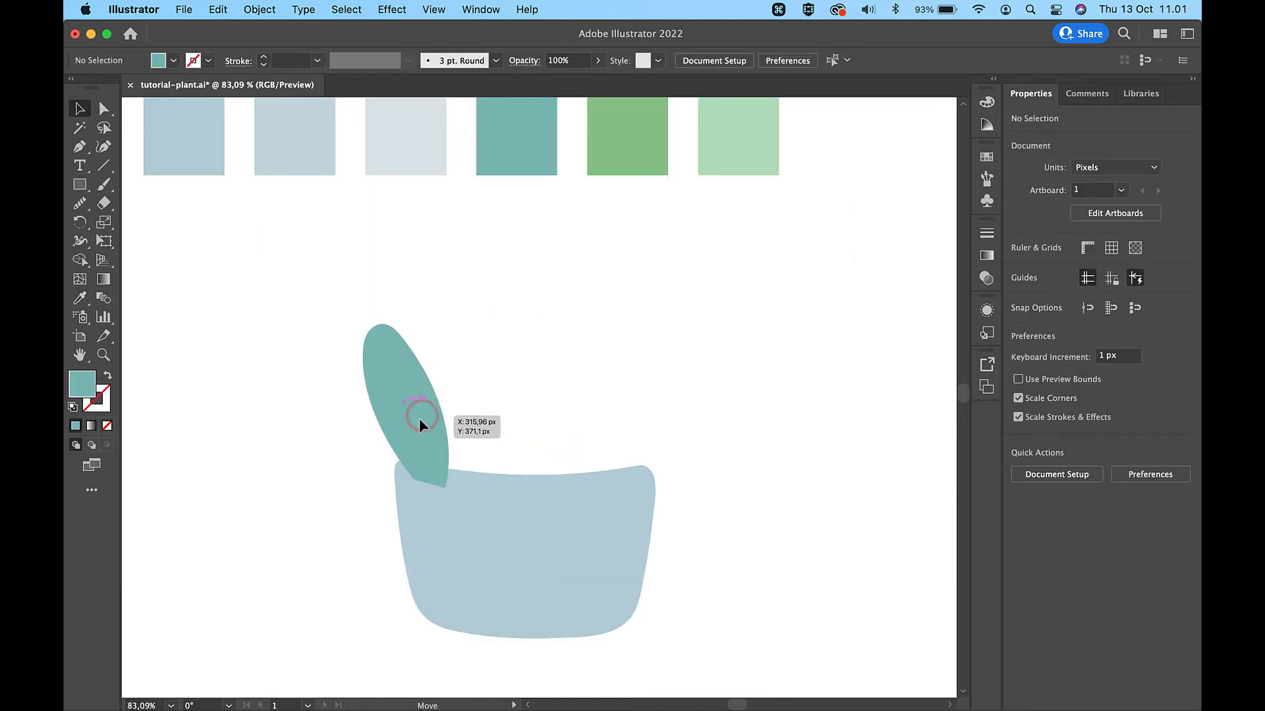
key("super")
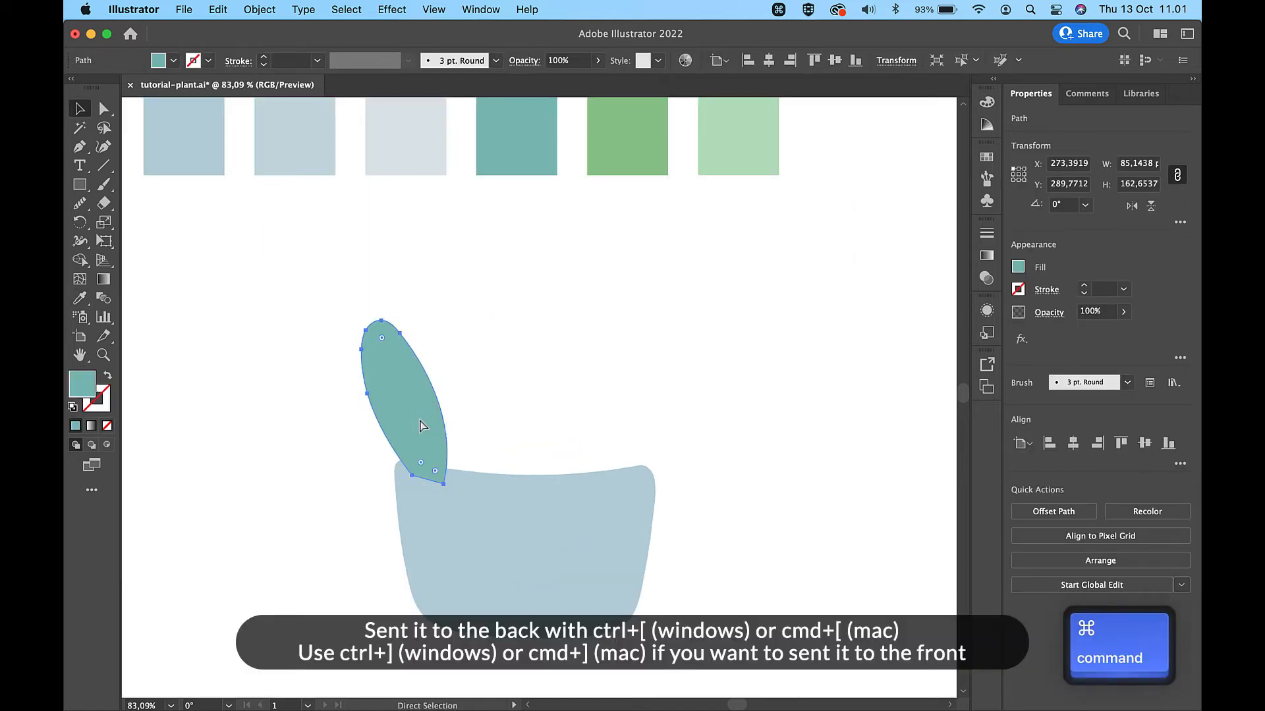
key("super+bracketleft")
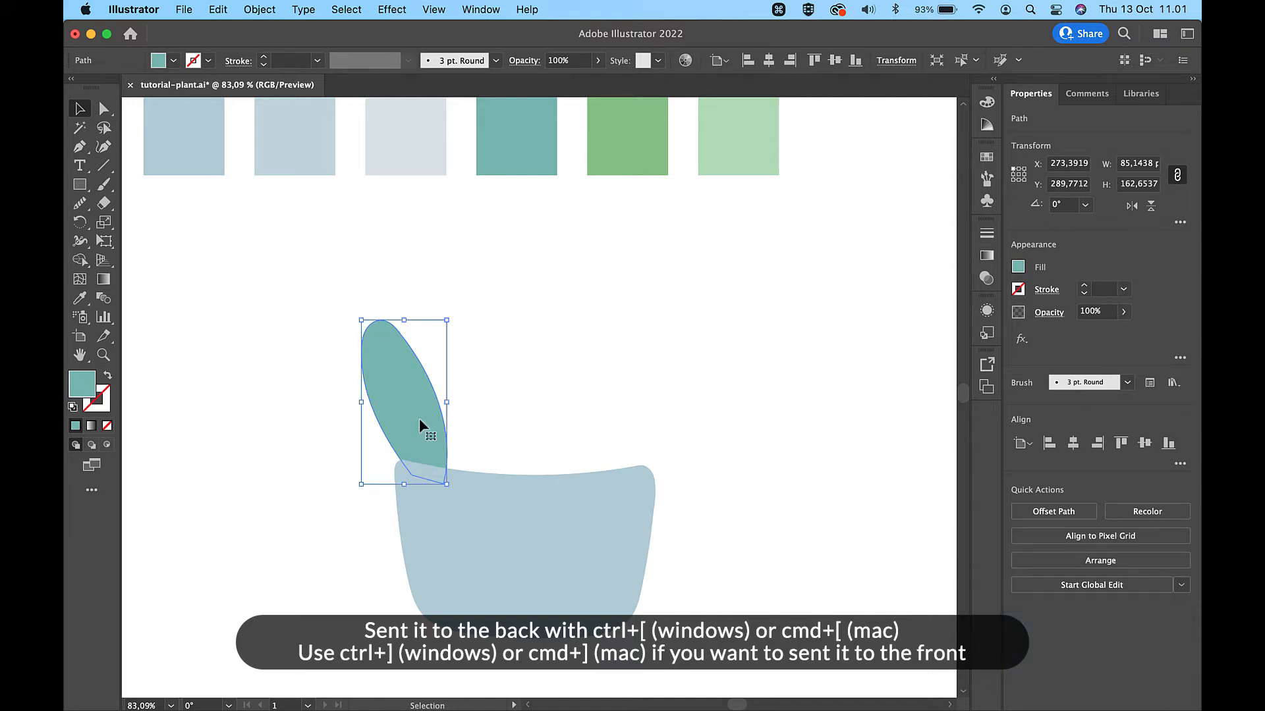
left_click(551, 415)
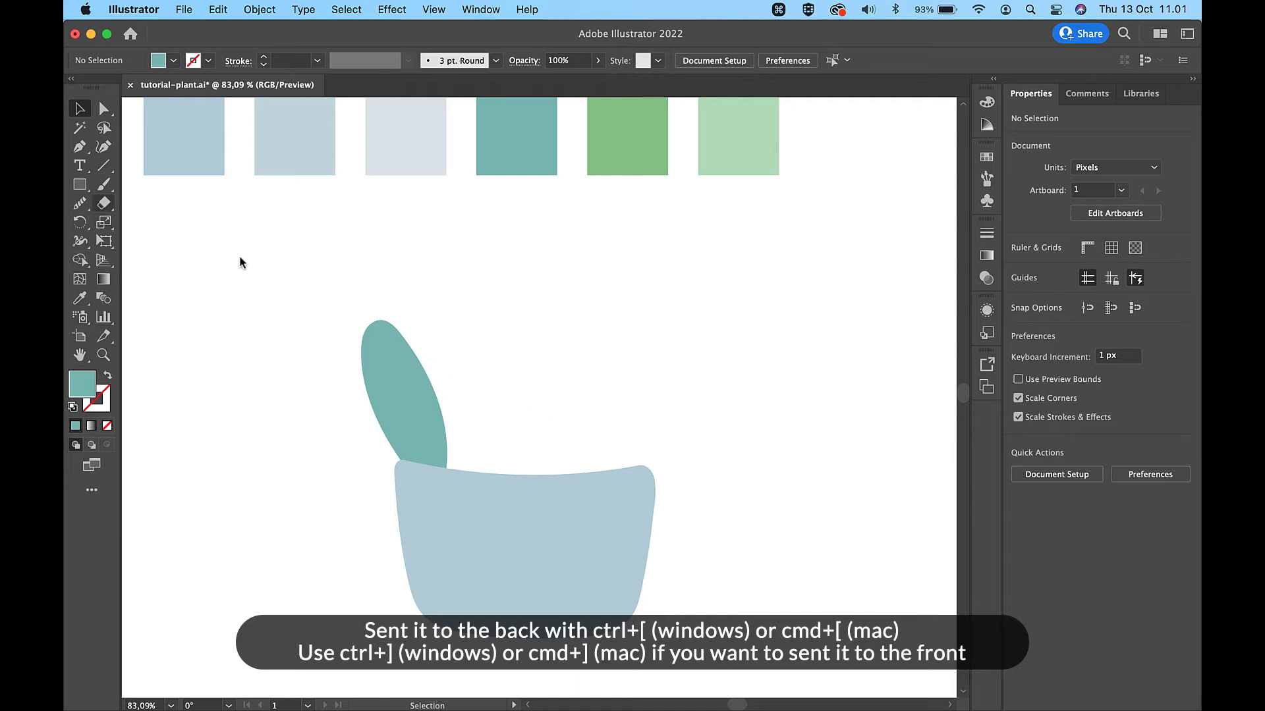
Draw a second, taller leaf outline with the Paintbrush, rising from the pot's rim just right of the teal leaf.
left_click(103, 185)
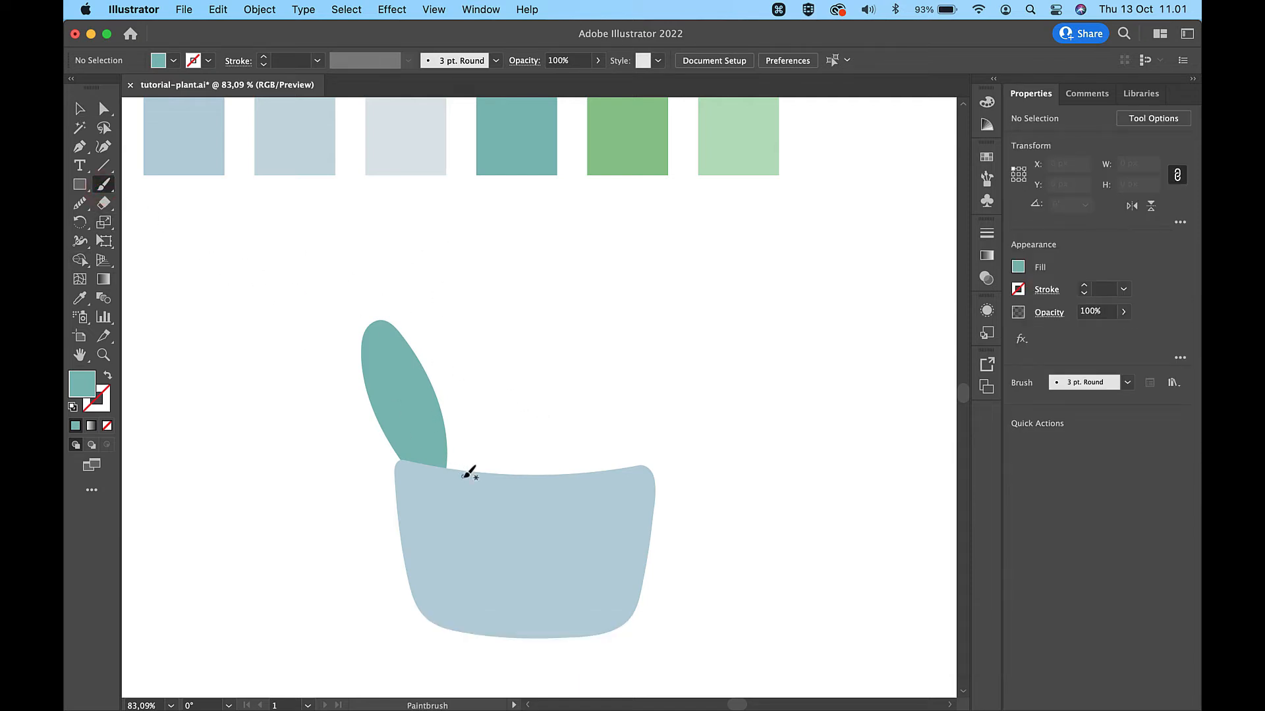
left_click_drag(463, 477, 433, 424)
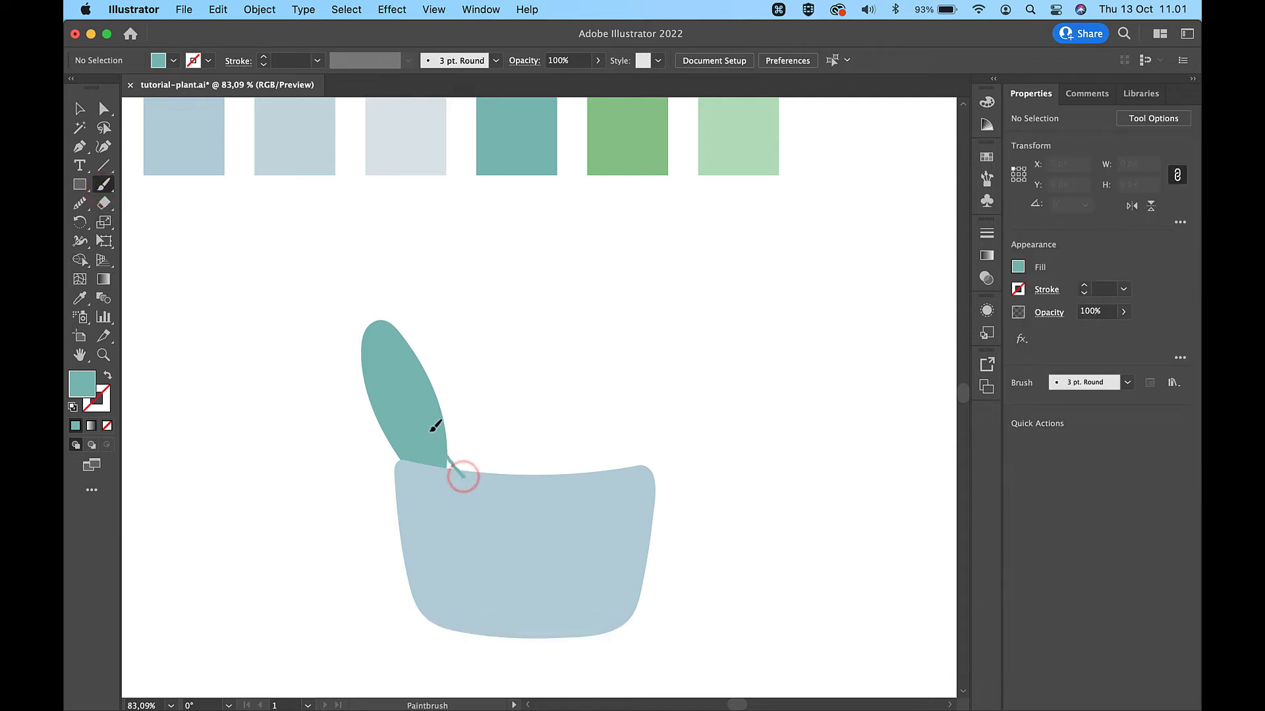
left_click_drag(489, 465, 491, 466)
scroll(471, 472, "up", 3)
Join the second leaf's two open endpoints, then scale it to about 81 by 213 px and rotate it slightly.
key("a")
left_click(481, 481)
left_click(457, 476, "shift")
key("super+j")
key("v")
left_click_drag(489, 204, 441, 226)
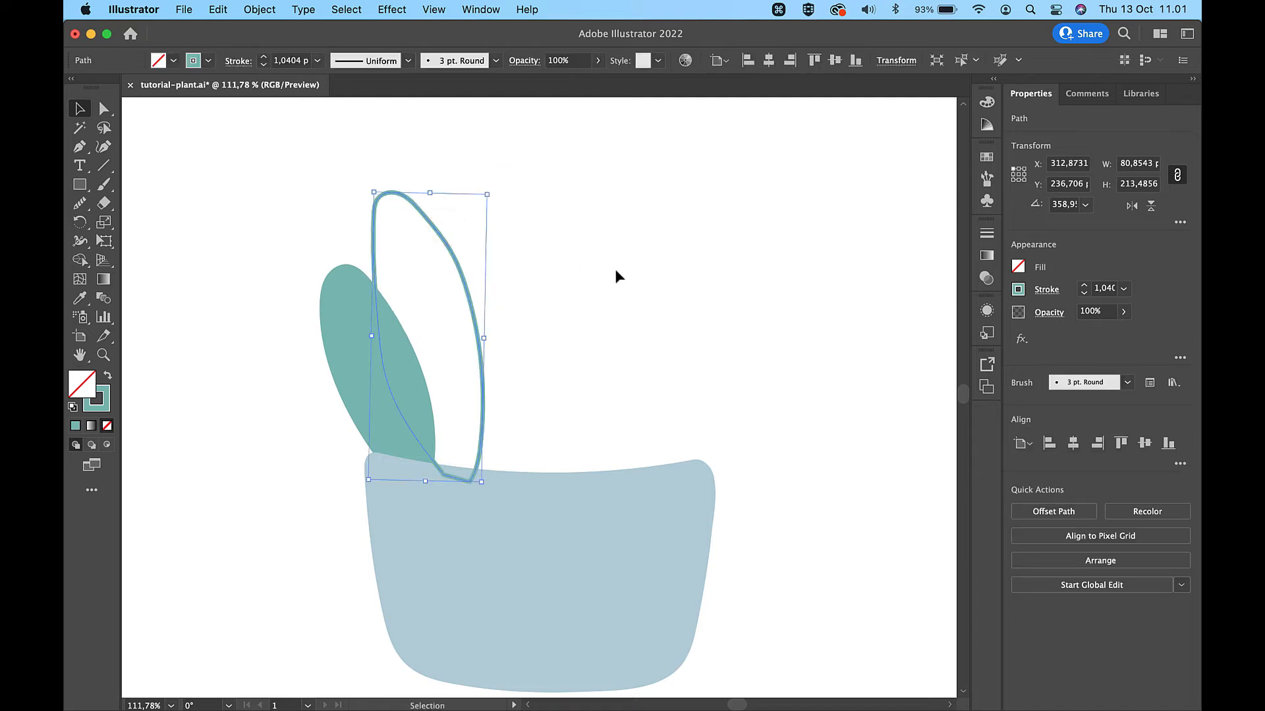
Smooth the second leaf's tip and both side edges with the Smooth tool.
left_click(79, 203)
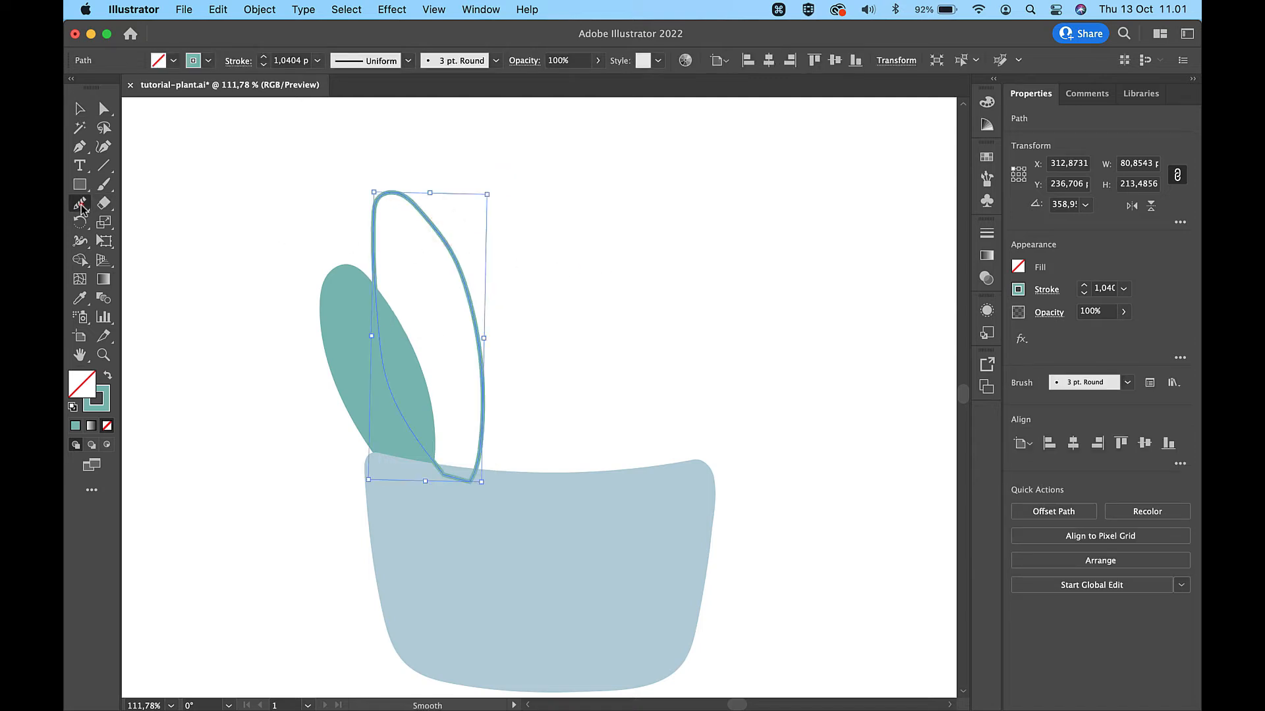
left_click_drag(402, 201, 480, 302)
left_click_drag(442, 242, 480, 342)
mouse_move(370, 204)
left_mouse_down()
mouse_move(375, 363)
mouse_move(399, 421)
mouse_move(401, 268)
left_mouse_up()
Fill the second leaf with the #84C084 palette color, sampled with the Eyedropper, leaving it without a stroke.
scroll(523, 231, "down", 3)
scroll(524, 233, "up", 2)
key("i")
left_click(524, 198)
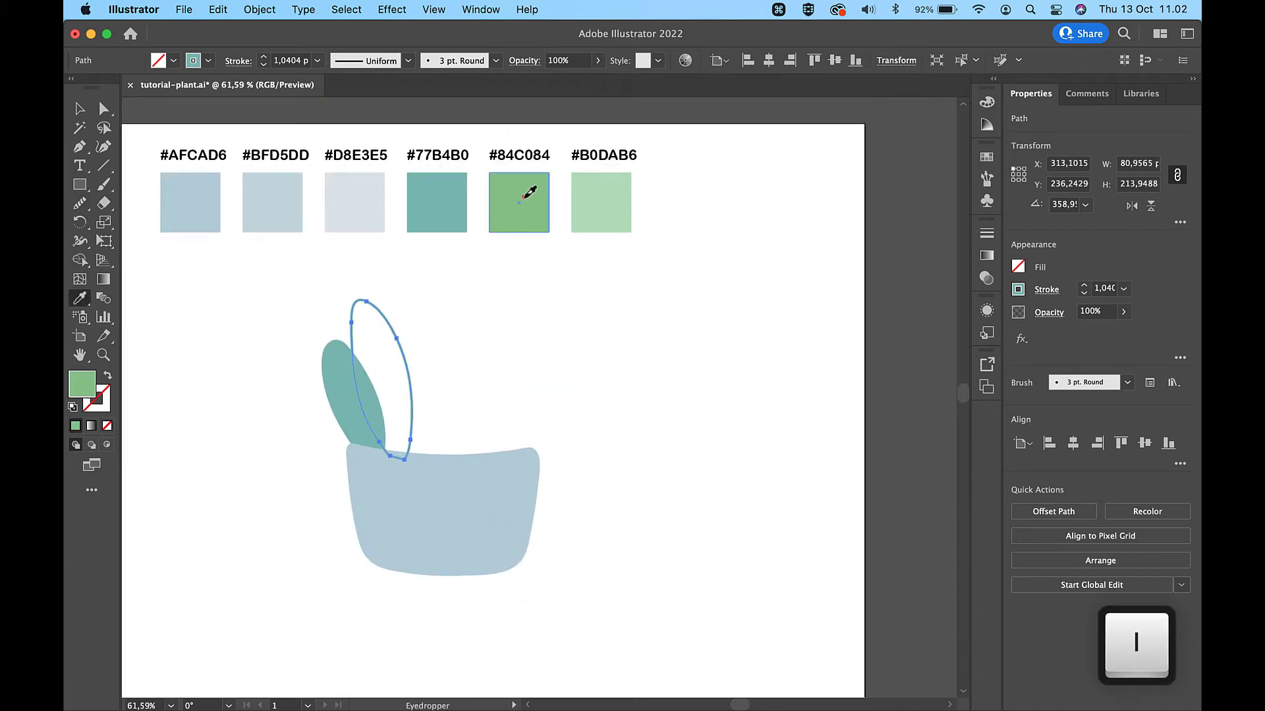
key("v")
left_click(524, 316)
Send the green leaf backward behind both the pot and the teal leaf.
left_click(377, 374)
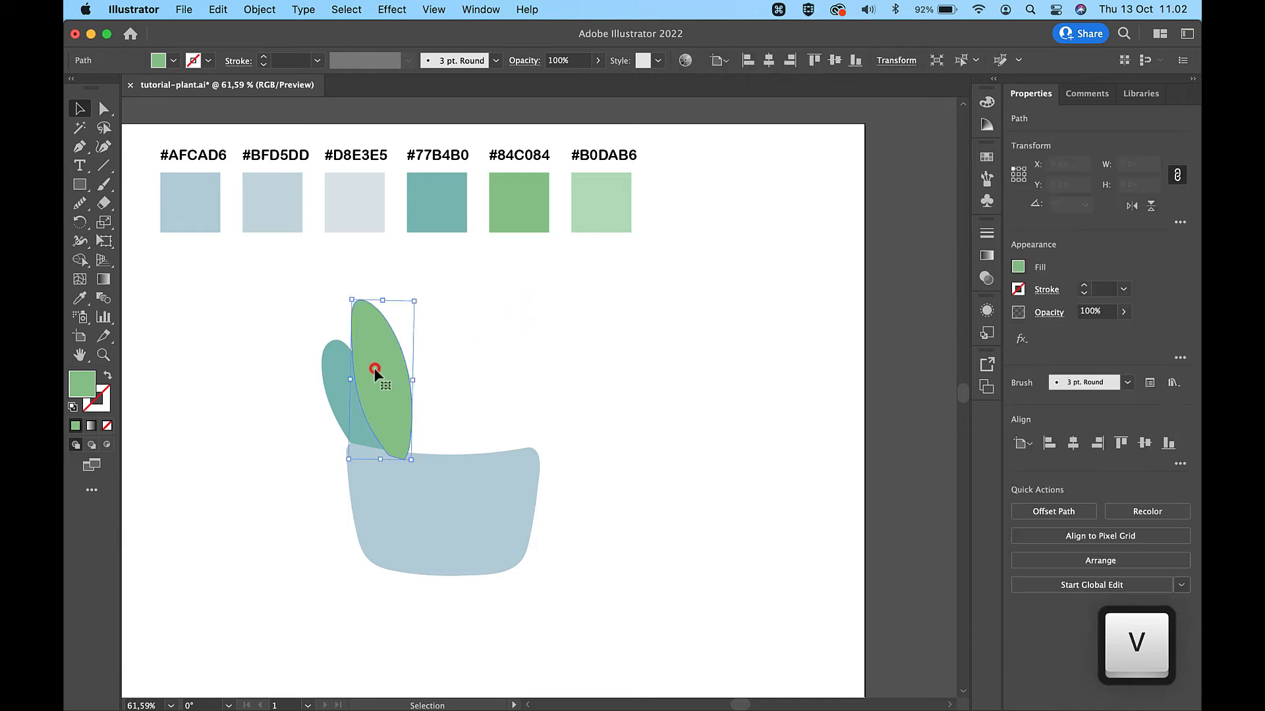
key("super+bracketleft")
key("super+bracketleft")
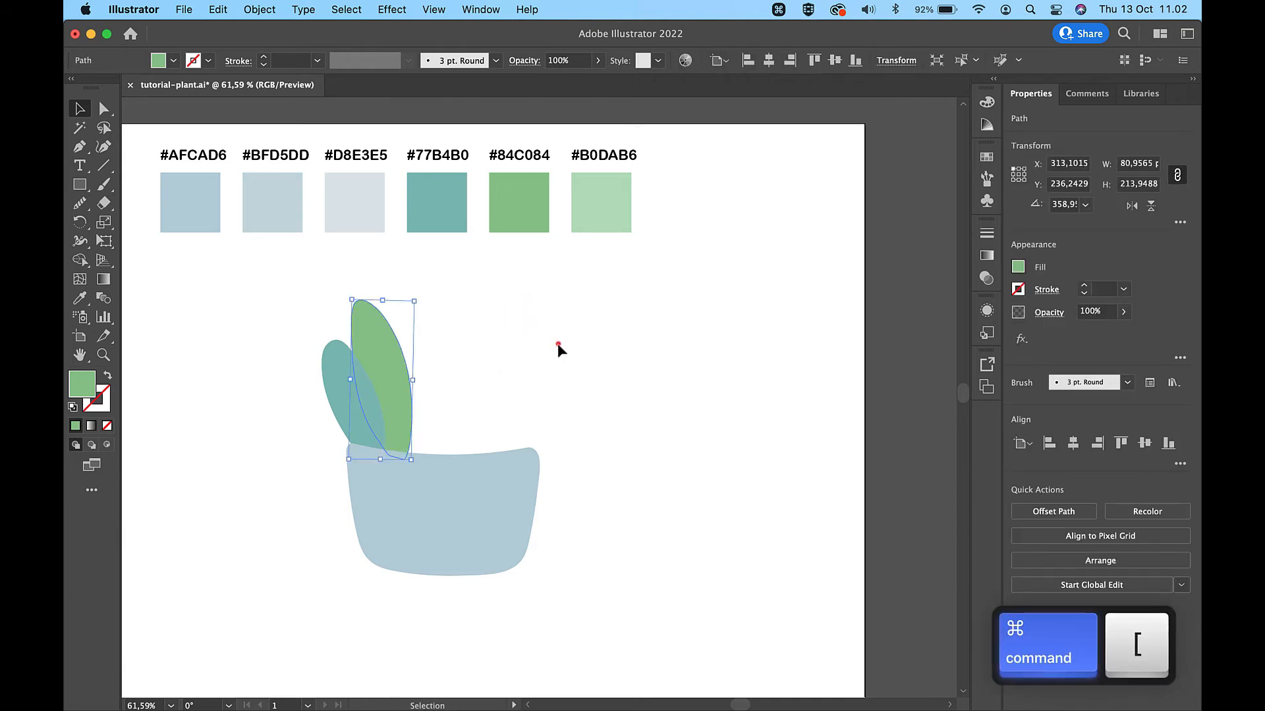
left_click(557, 343)
Draw a third, upright leaf about 66 px wide and 221 px tall with the Paintbrush, right of the green leaf.
left_click(107, 183)
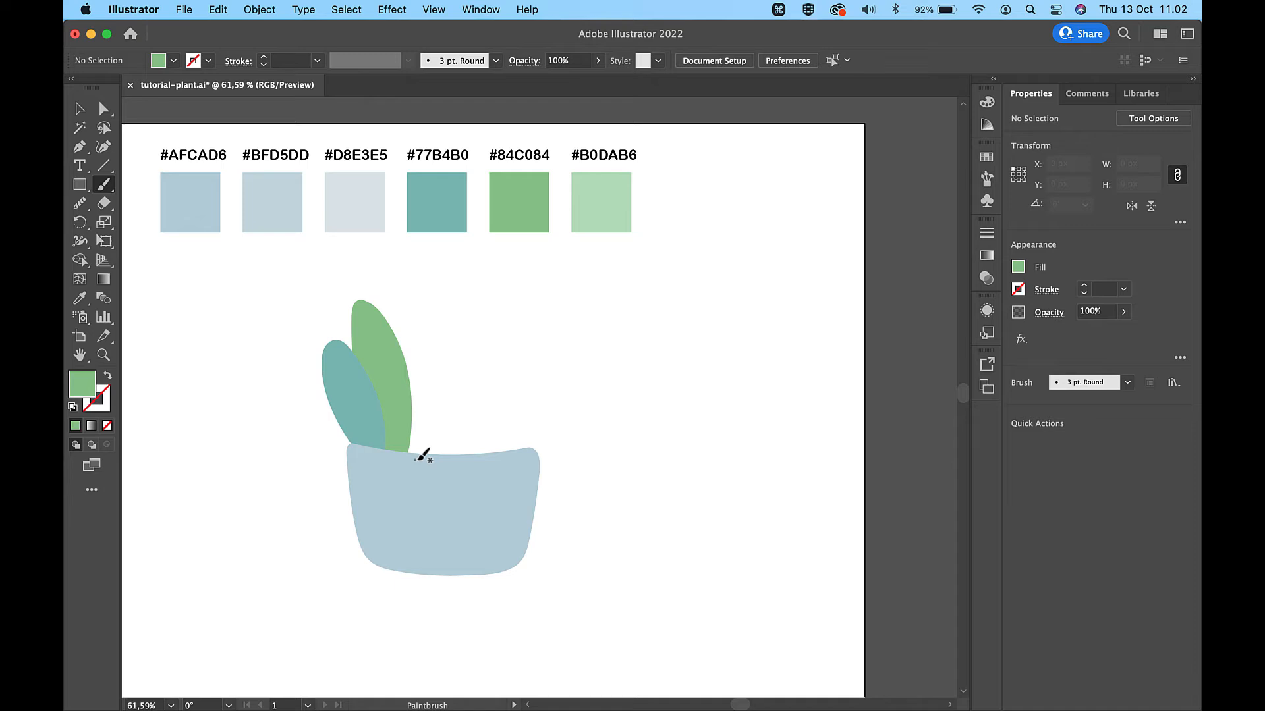
left_click_drag(411, 461, 428, 316)
key("super+z")
left_click_drag(421, 462, 411, 345)
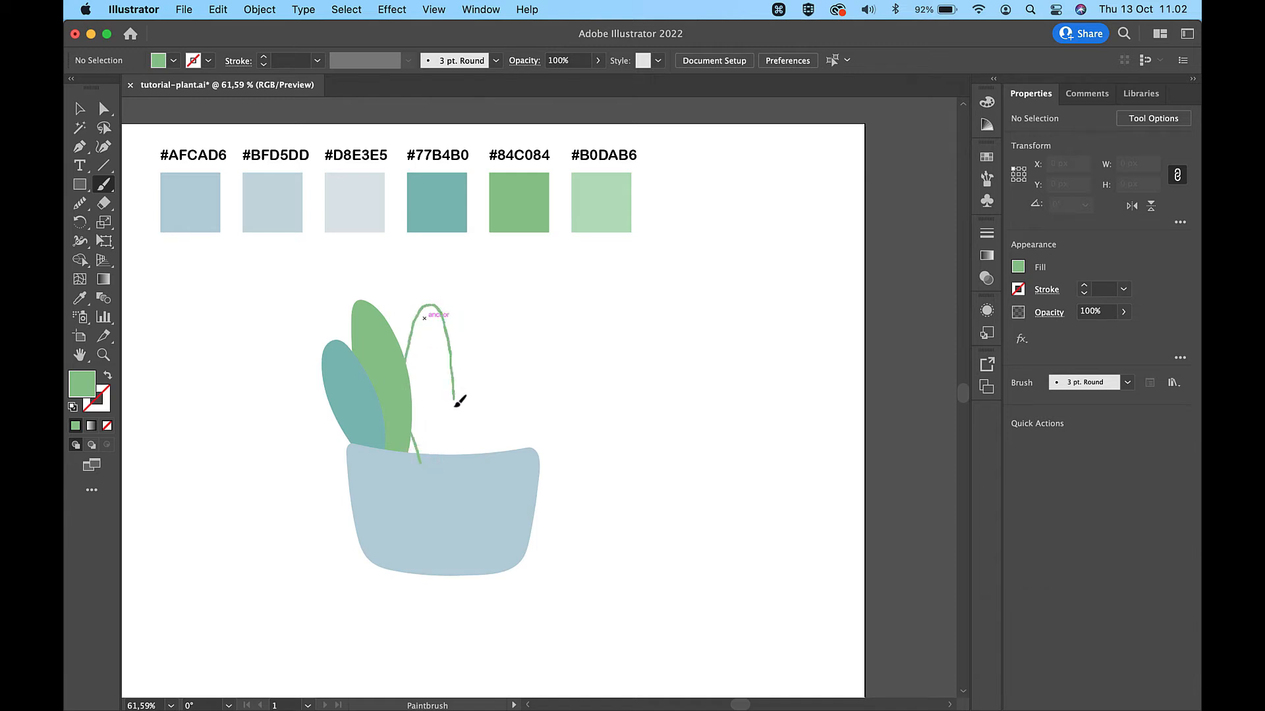
left_click_drag(424, 461, 425, 463)
Close the third leaf by joining its two open endpoints and enlarge it to about 71 by 238 px.
key("a")
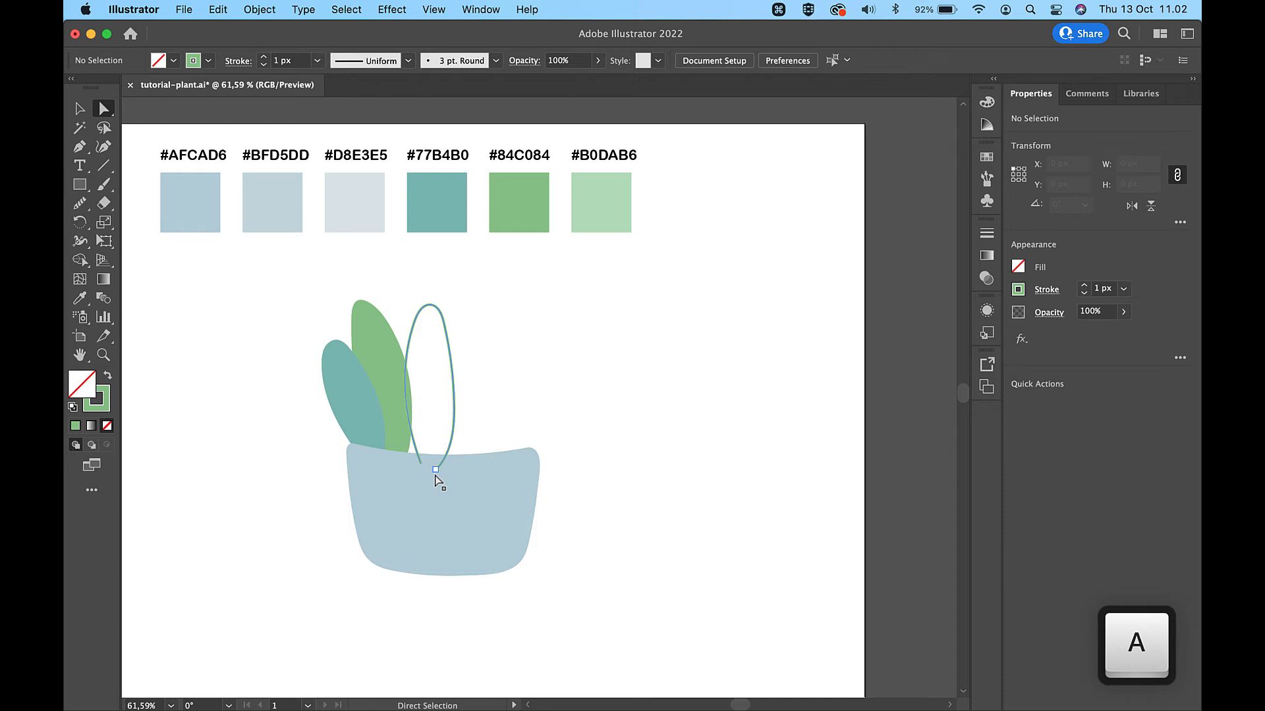
left_click(435, 470, "shift")
left_click(421, 464, "shift")
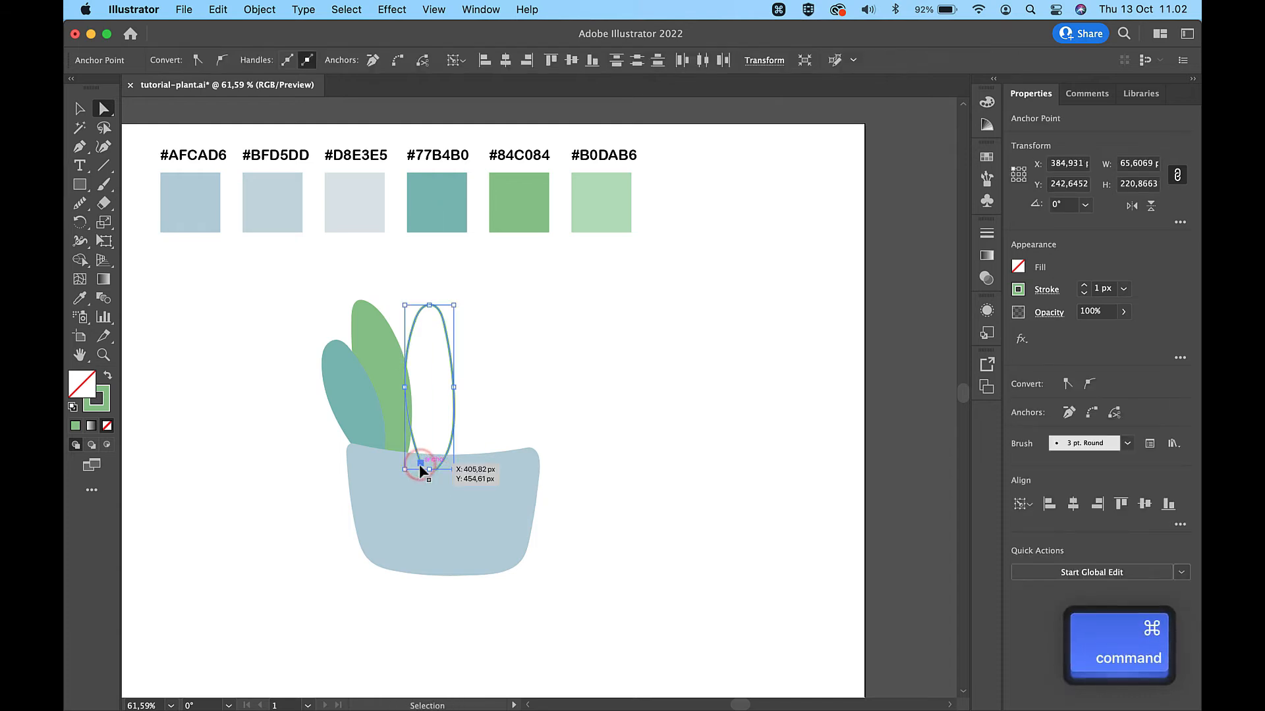
key("super+j")
key("v")
left_click_drag(454, 303, 463, 292)
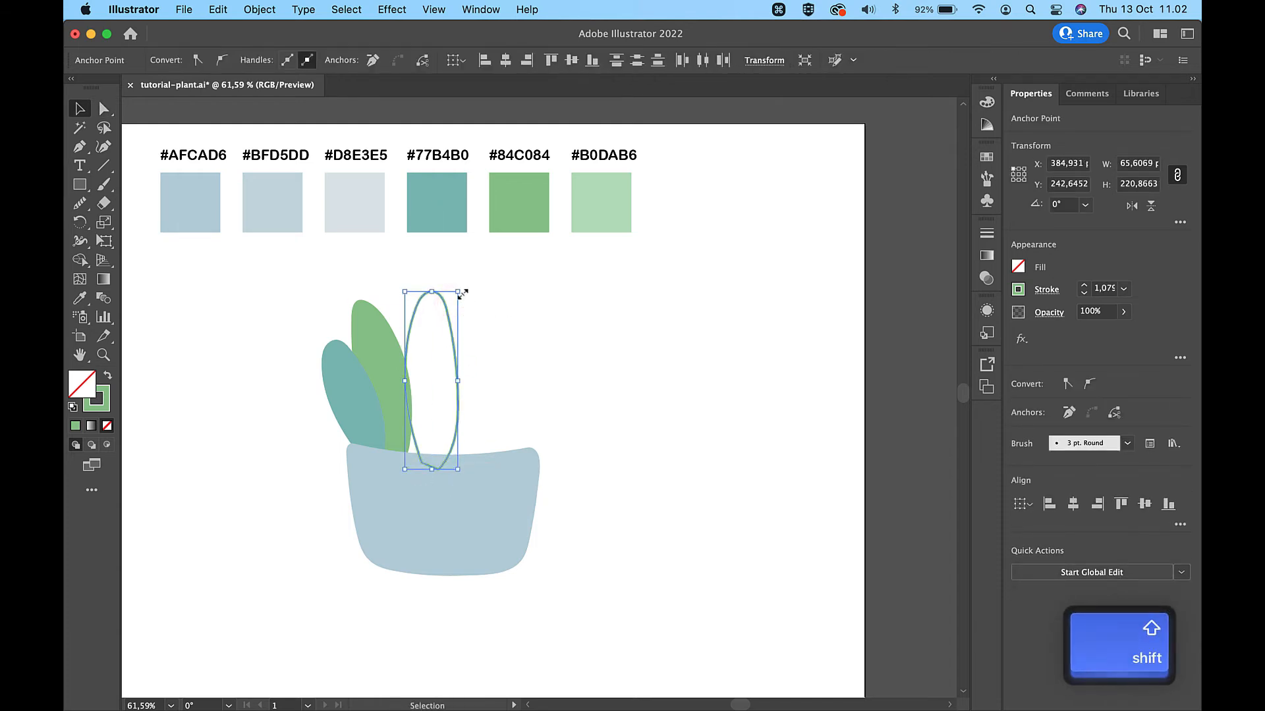
Fill the third leaf with the #B0DAB6 palette color, sampled with the Eyedropper, and send it behind the pot.
key("i")
left_click(603, 208)
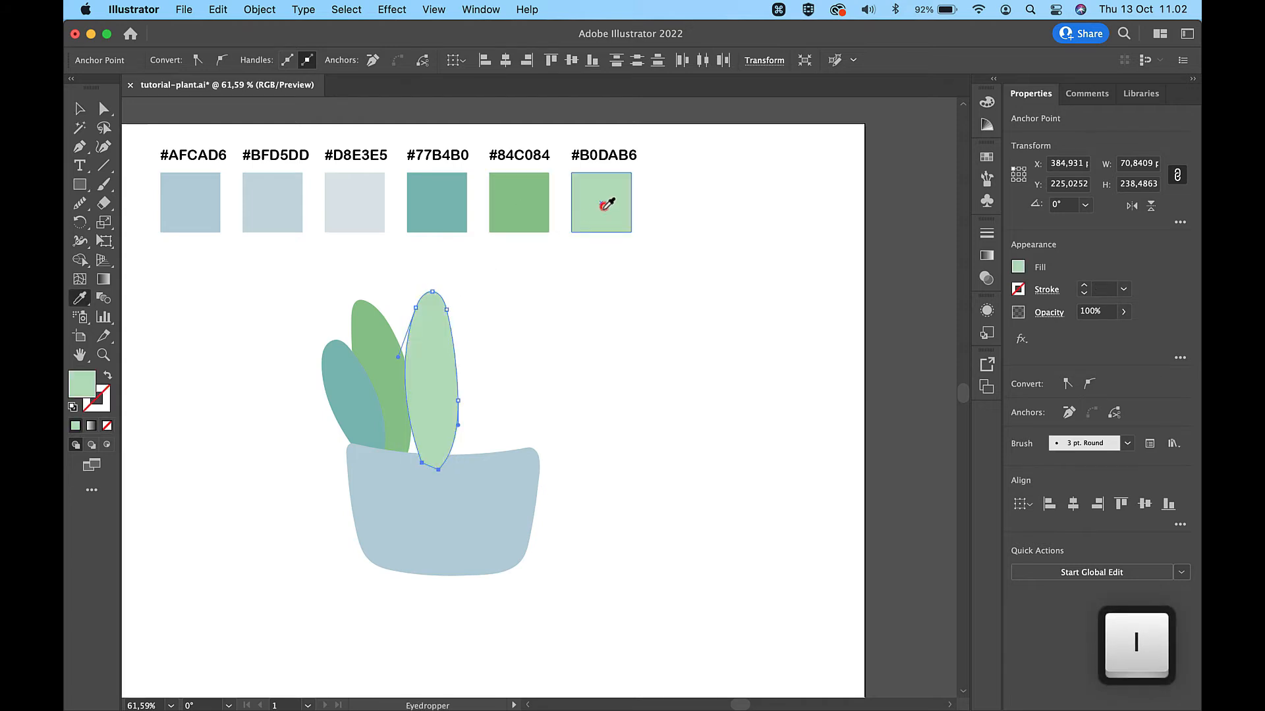
key("v")
left_click(534, 323)
left_click(440, 371)
key("super+bracketleft")
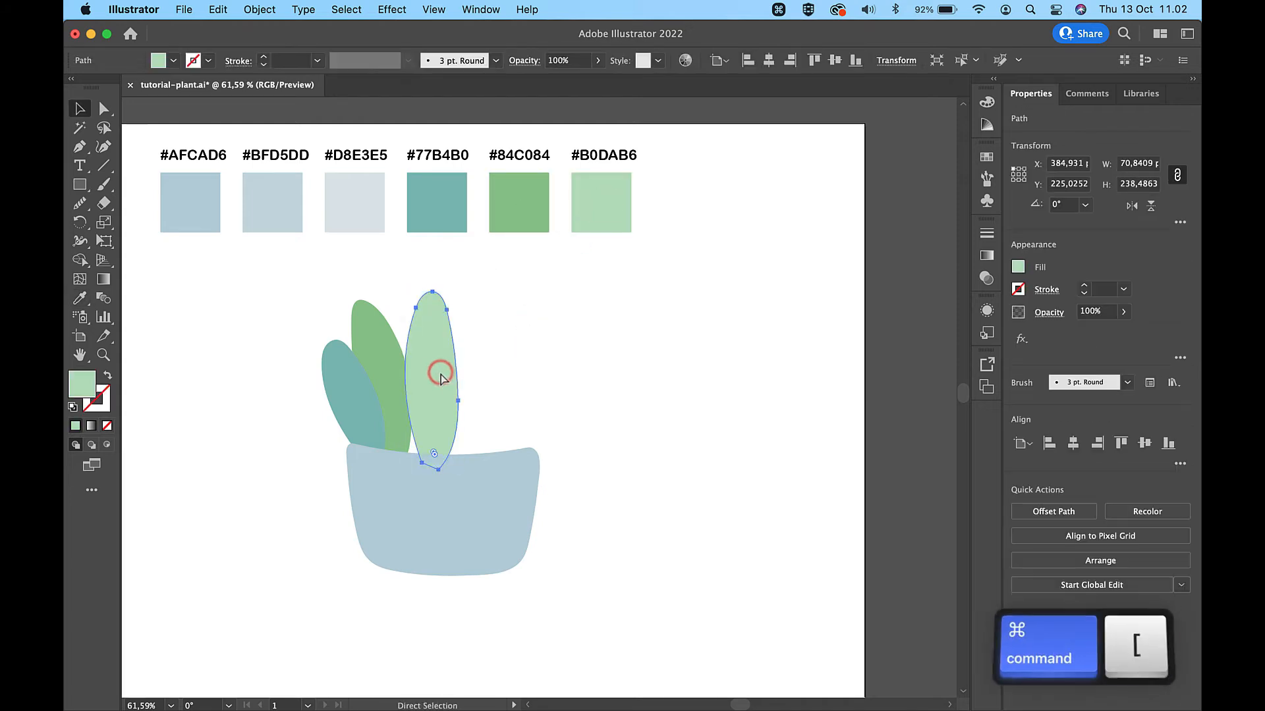
left_click(507, 356)
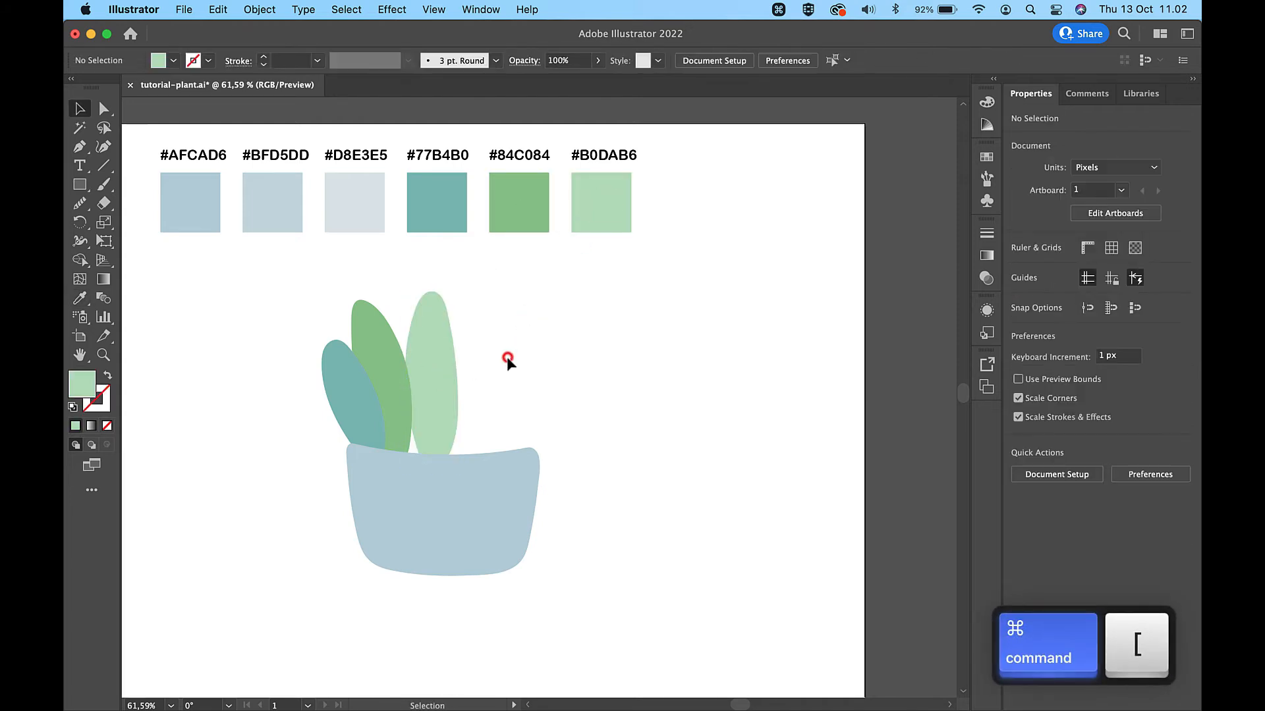
Draw a fourth leaf about 89 px wide and 205 px tall with the Paintbrush, leaning right beside the light-green leaf.
left_click(111, 186)
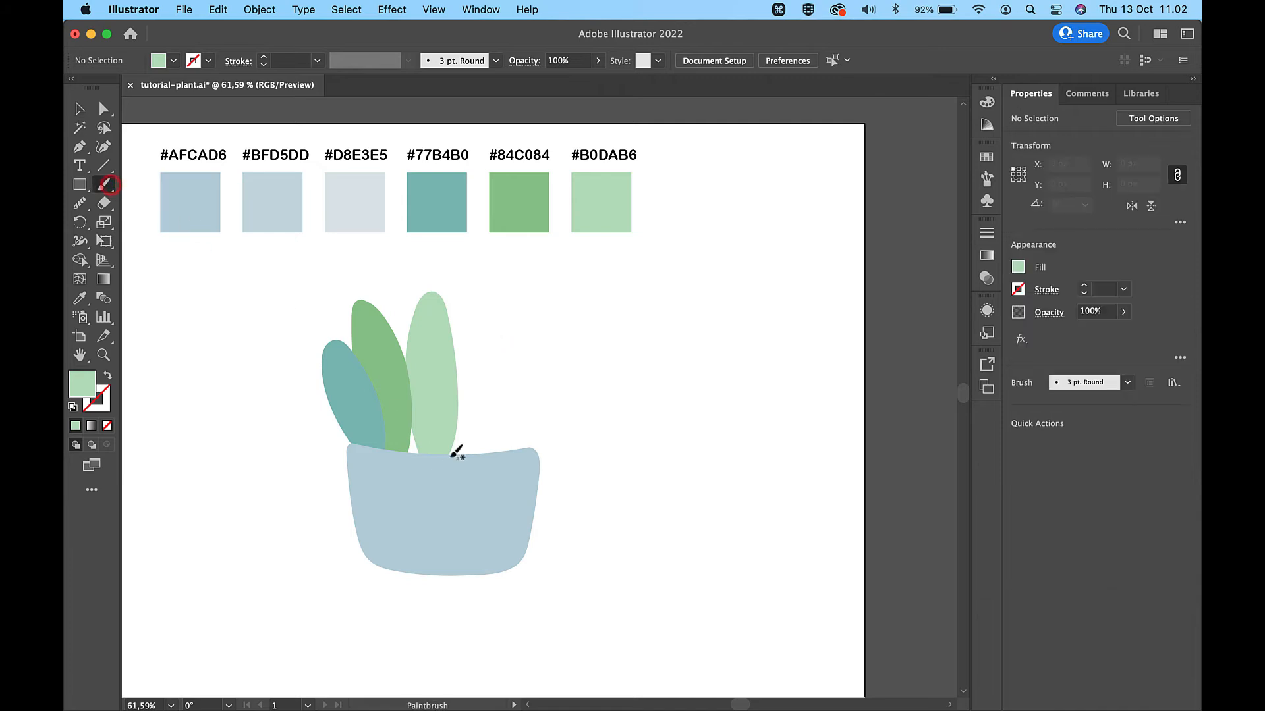
left_click_drag(452, 454, 485, 337)
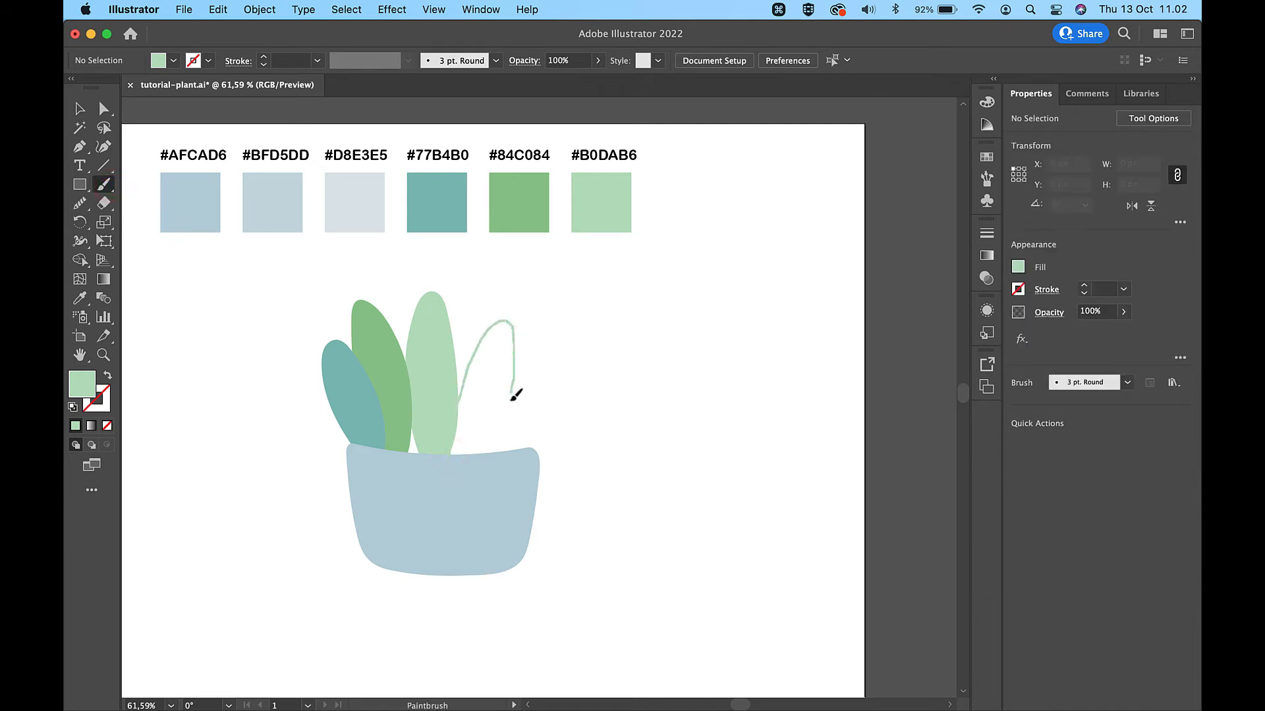
left_click_drag(473, 469, 458, 472)
scroll(458, 470, "up", 3)
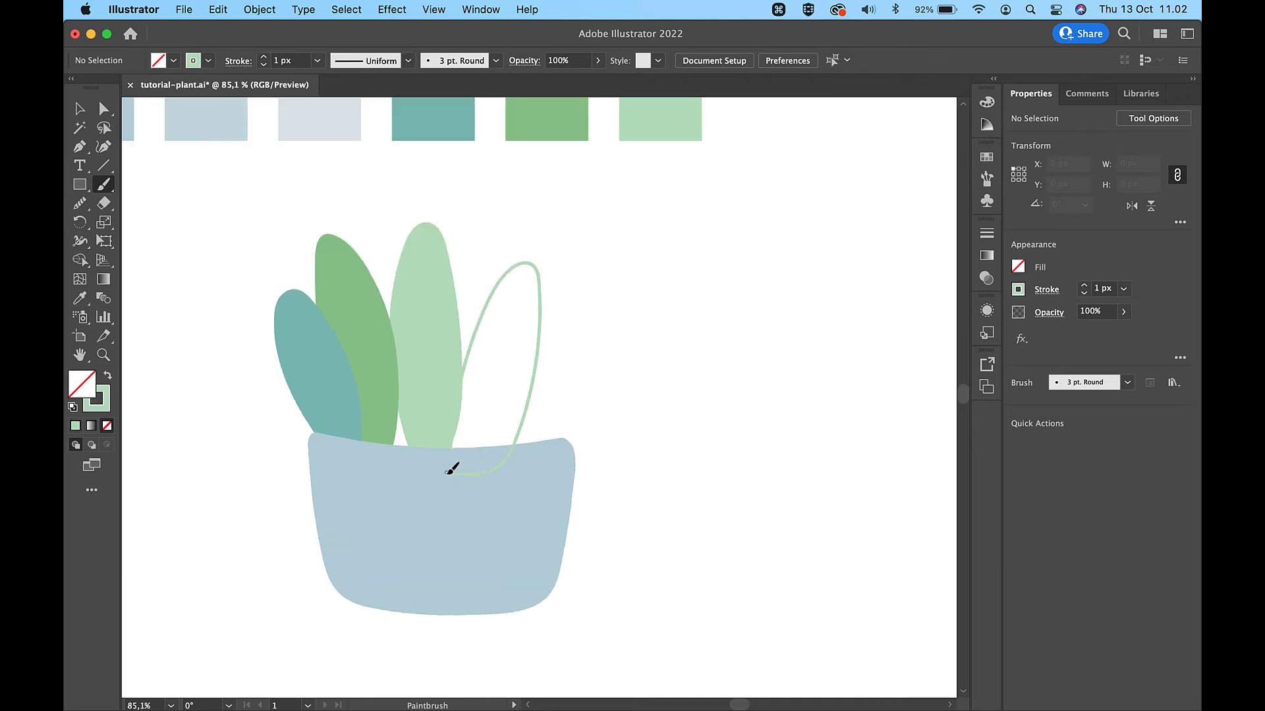
Close the fourth leaf's outline by joining its two open endpoints at the pot's rim.
key("a")
left_click(448, 448)
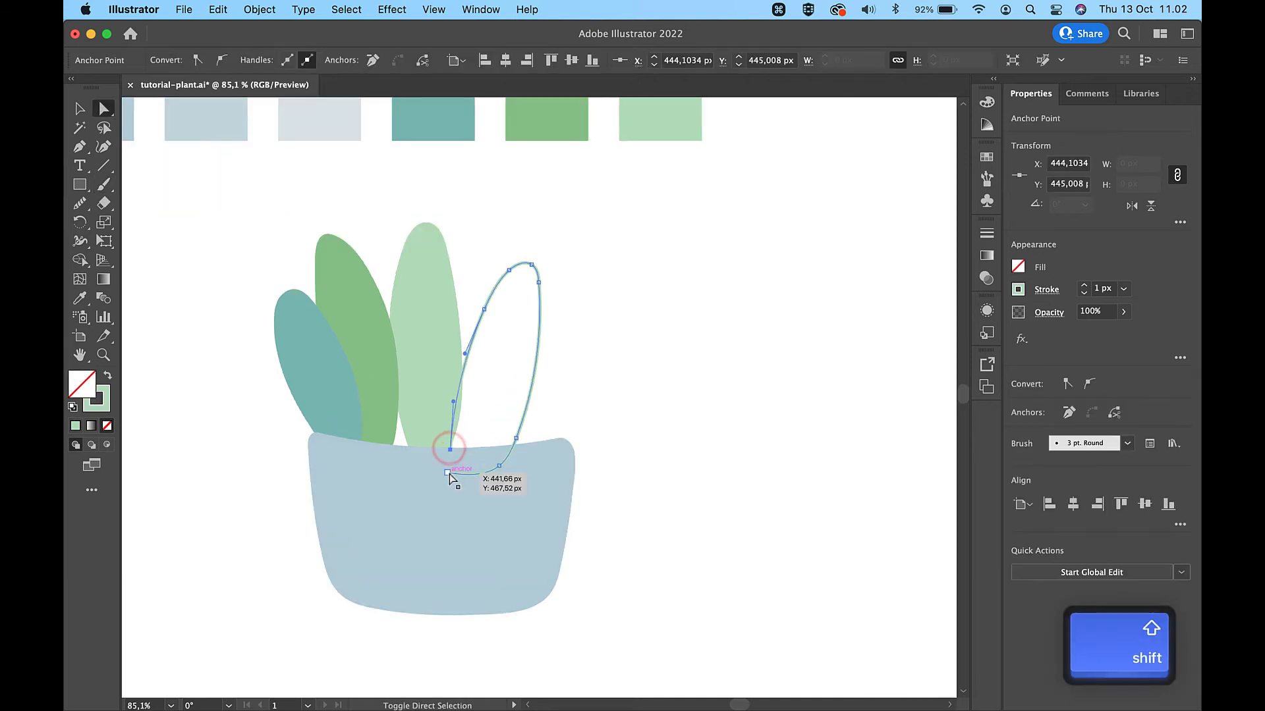
left_click(448, 473, "shift")
key("cmd+j")
Fill the fourth leaf with the #84C084 palette color, sampled with the Eyedropper, leaving it without a stroke.
scroll(449, 471, "down", 4)
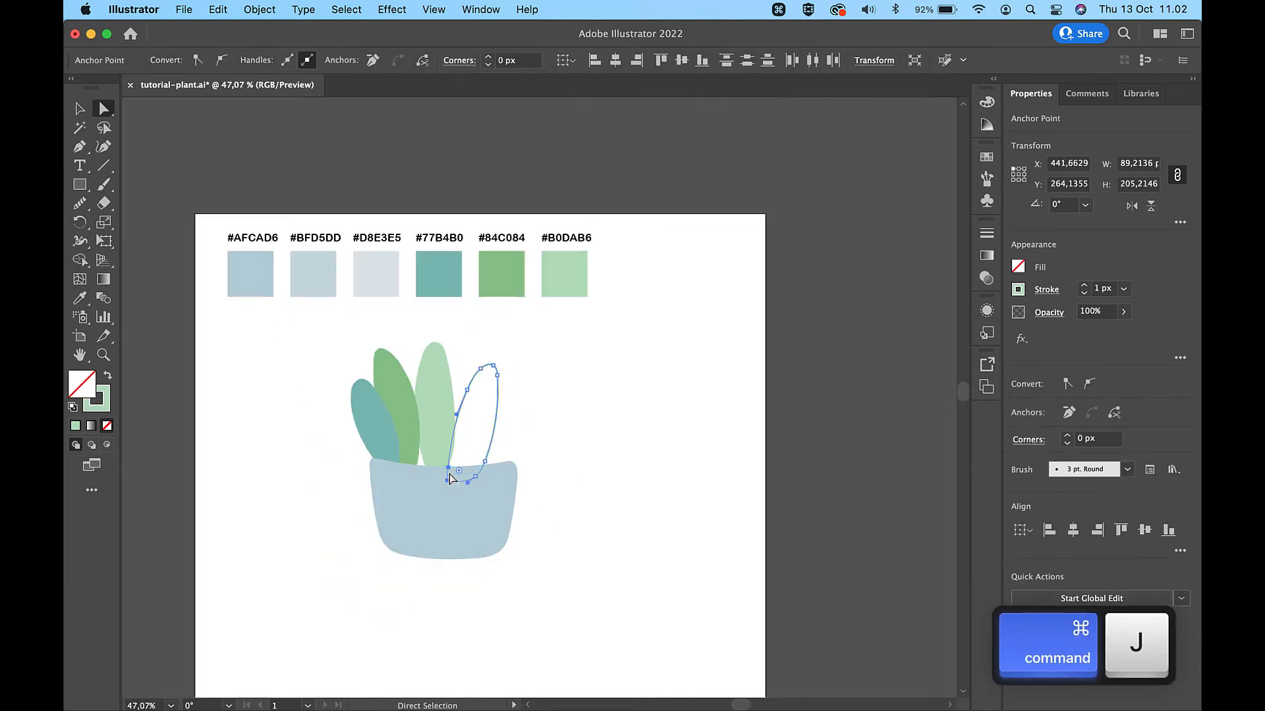
key("i")
left_click(502, 274)
scroll(538, 381, "up", 5)
key("v")
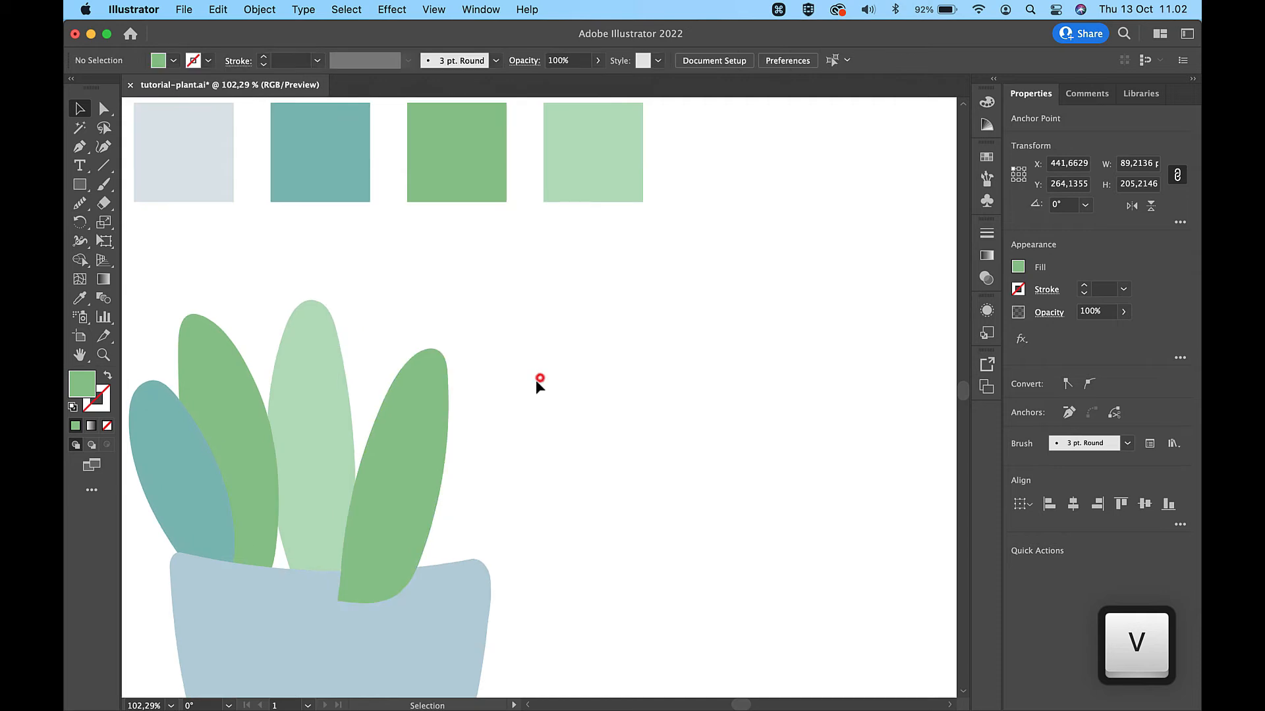
left_click(539, 377)
Enlarge the middle light-green leaf slightly so that its tip reaches higher.
left_click(436, 448)
left_click(316, 389)
left_click_drag(361, 300, 361, 277)
Scale the right green leaf to about 84 by 217 px, rotated about 3°, and send it behind the pot.
left_click(415, 393)
left_click_drag(452, 342, 445, 345)
left_click_drag(405, 428, 405, 429)
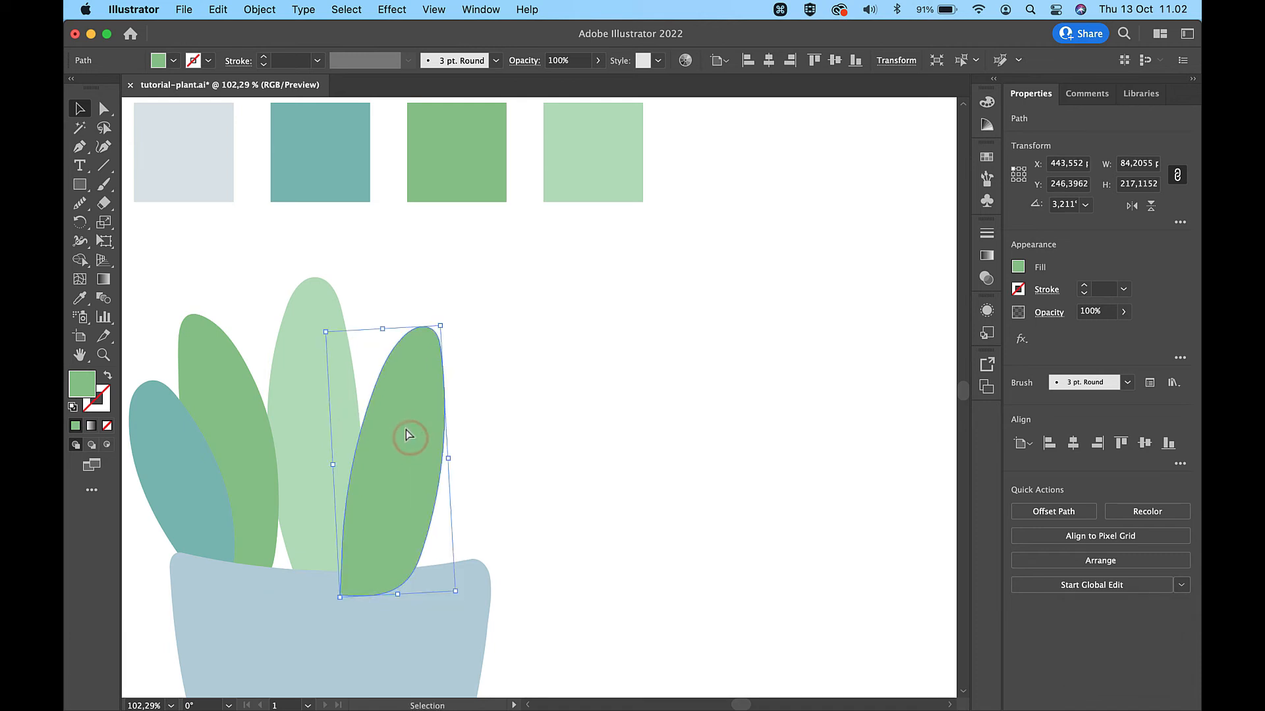
key("super+bracketleft")
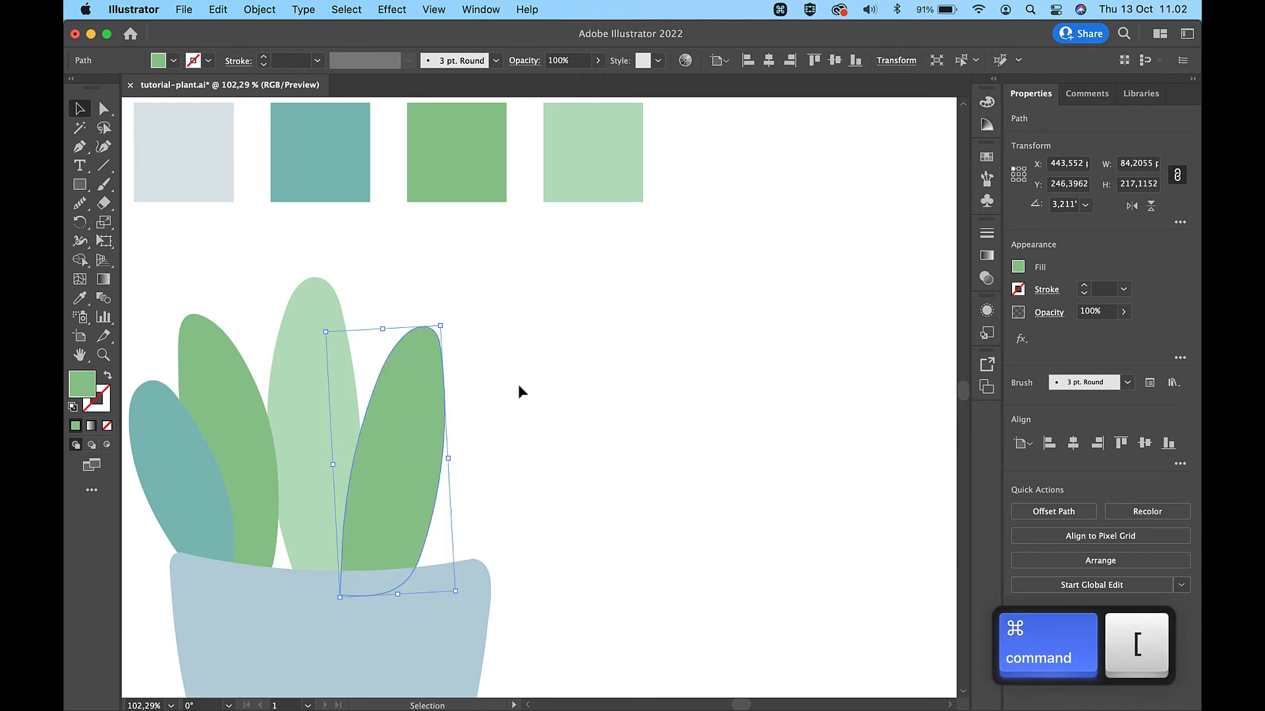
left_click(521, 384)
Draw a fifth leaf about 80 px wide and 181 px tall with the Paintbrush, leaning outward from the pot's right rim.
left_click(110, 189)
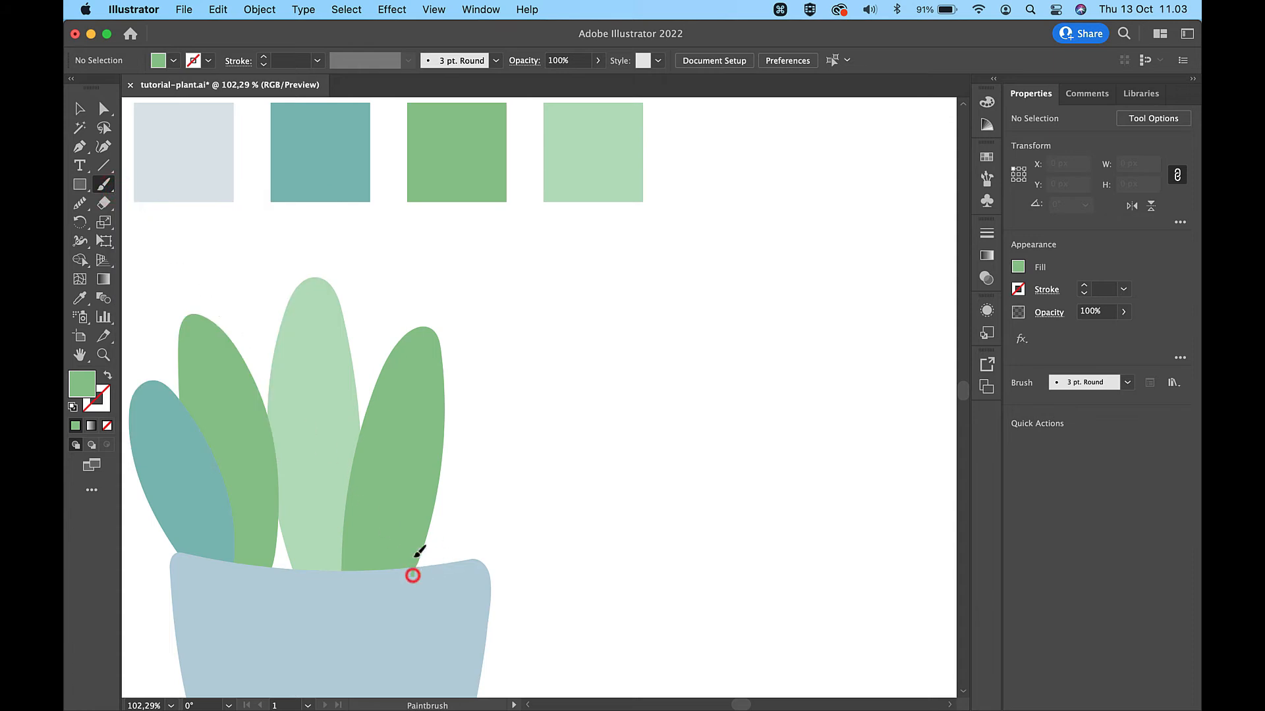
left_click_drag(446, 461, 460, 430)
key("super+z")
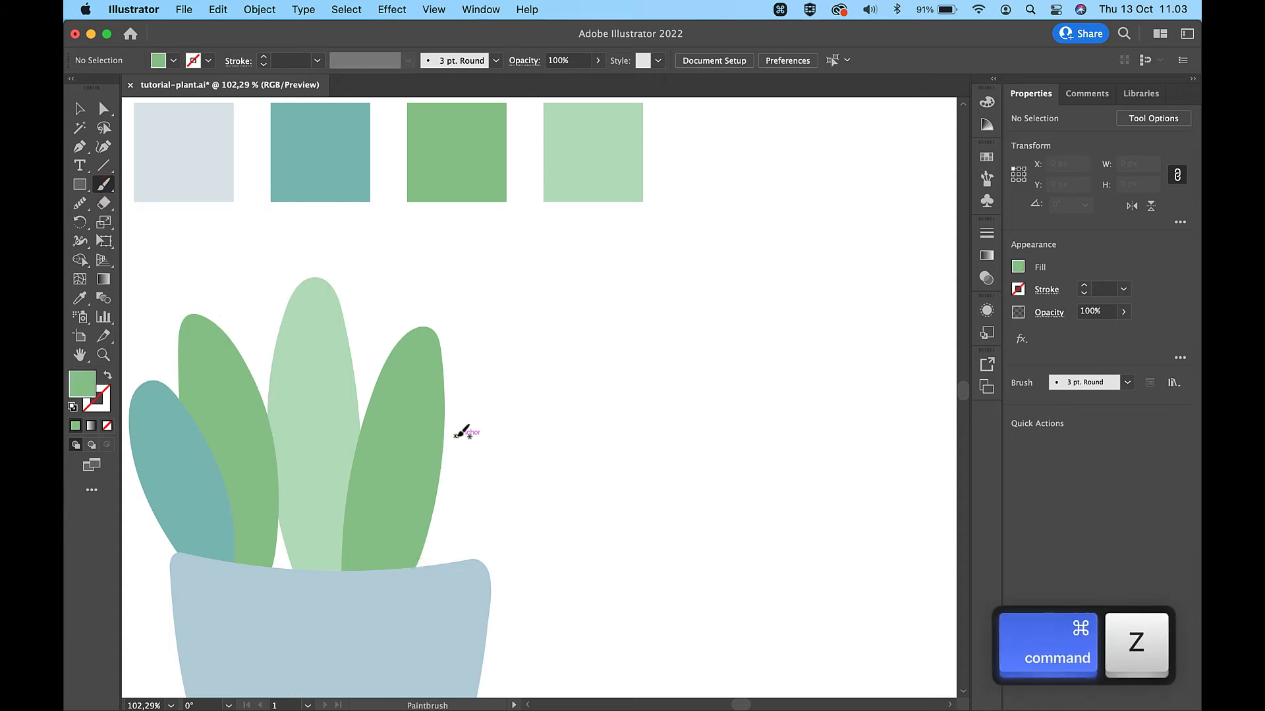
left_click_drag(416, 578, 416, 562)
mouse_move(445, 417)
left_mouse_down()
mouse_move(486, 362)
mouse_move(518, 363)
left_mouse_up()
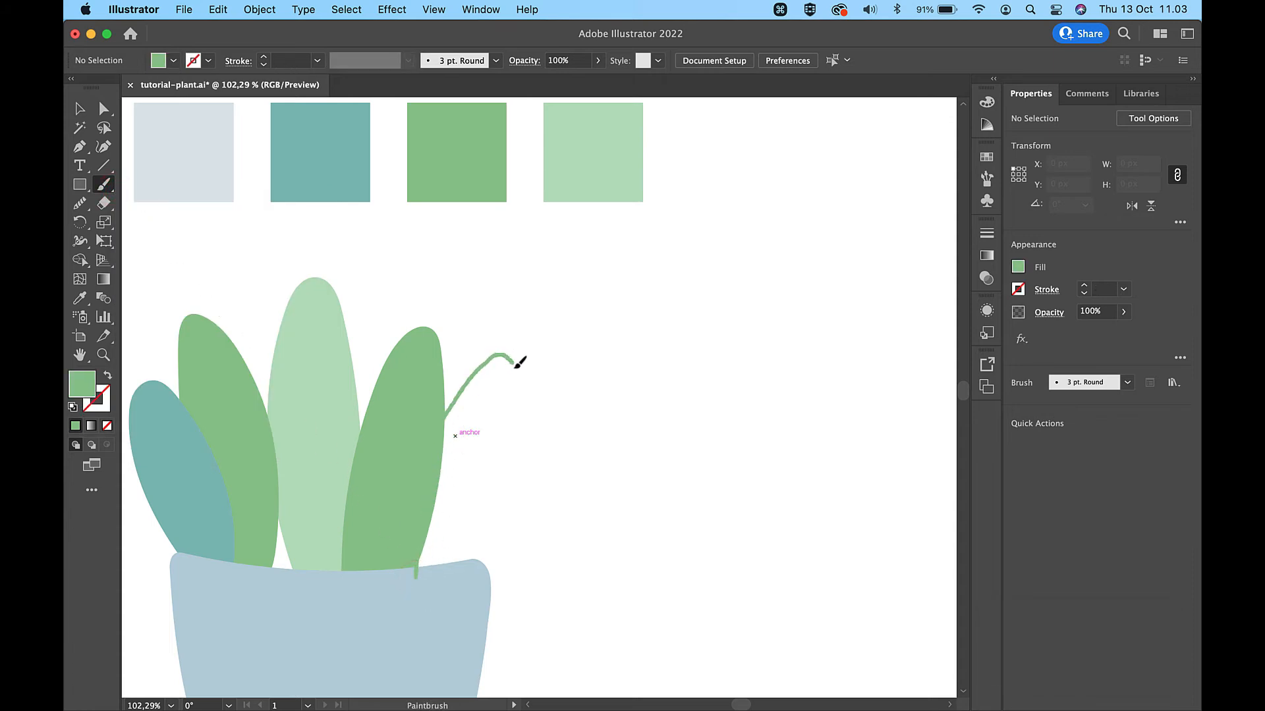
left_click_drag(463, 572, 463, 573)
Close the fifth leaf's outline by joining its two open endpoints near the pot's right rim.
key("a")
left_click(454, 580)
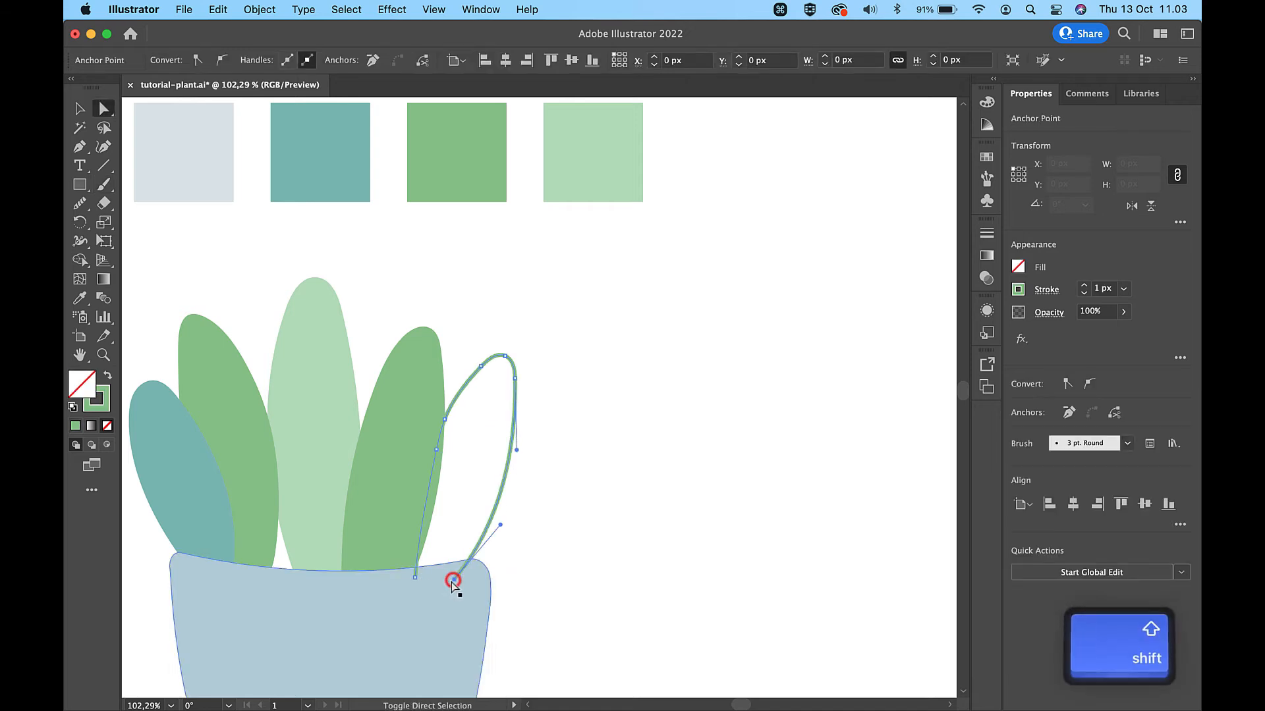
left_click(415, 577, "shift")
key("super+j")
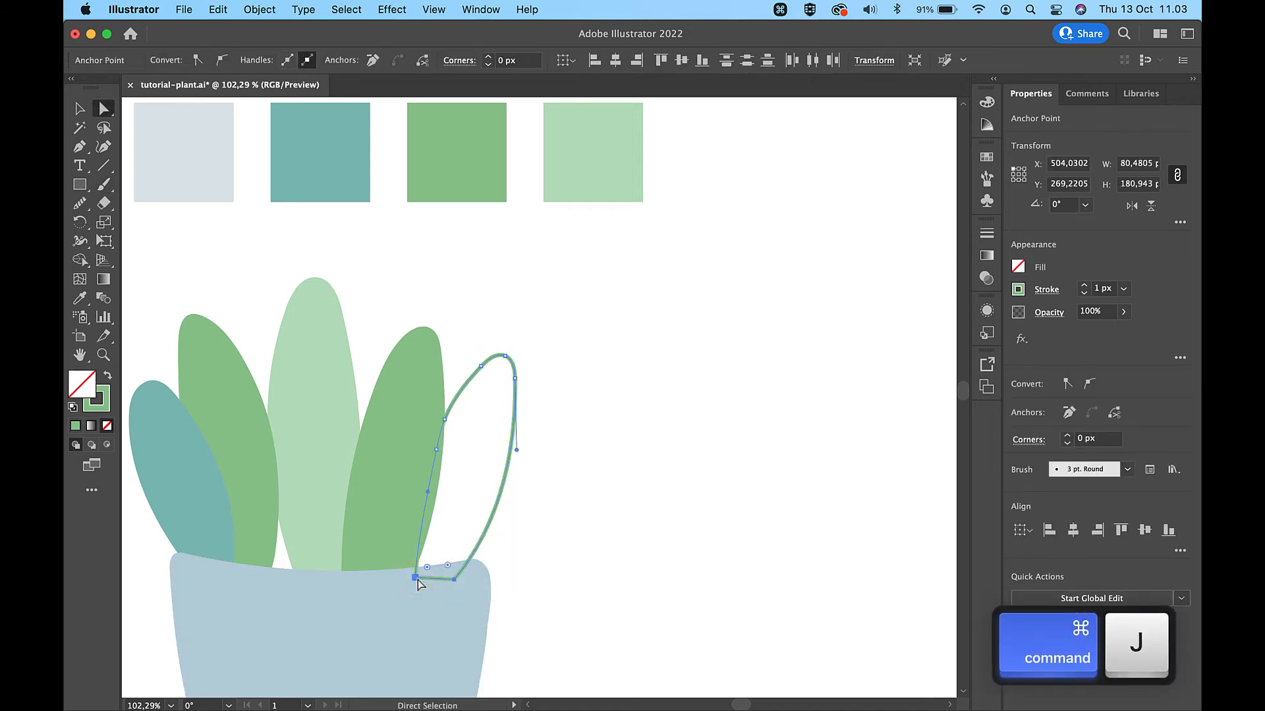
Smooth the fifth leaf's outline with the Smooth tool and move the leaf about 6 px to the right.
left_click(78, 202)
mouse_move(464, 401)
left_mouse_down()
mouse_move(445, 421)
mouse_move(512, 398)
left_mouse_up()
key("v")
left_click(583, 397)
Fill the fifth leaf with the #77B4B0 palette color, sampled with the Eyedropper, and send it behind the pot.
key("i")
left_click(323, 165)
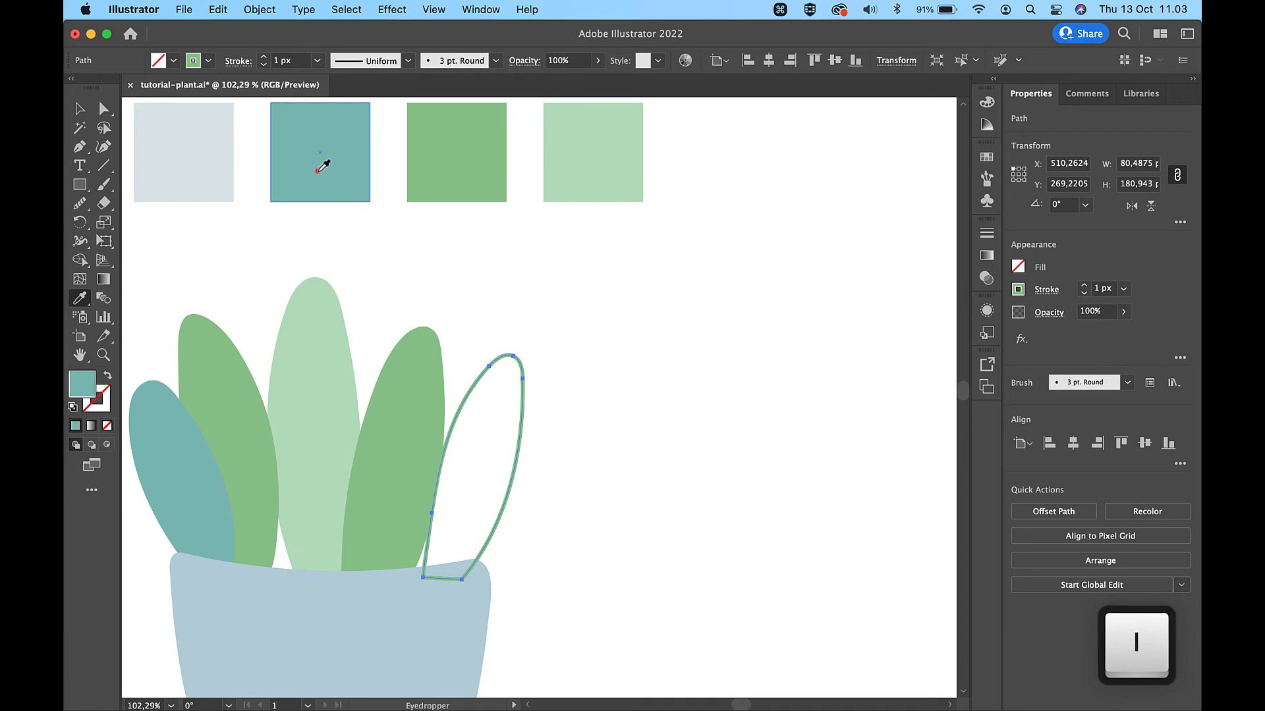
key("v")
left_click(618, 358)
left_click(473, 477)
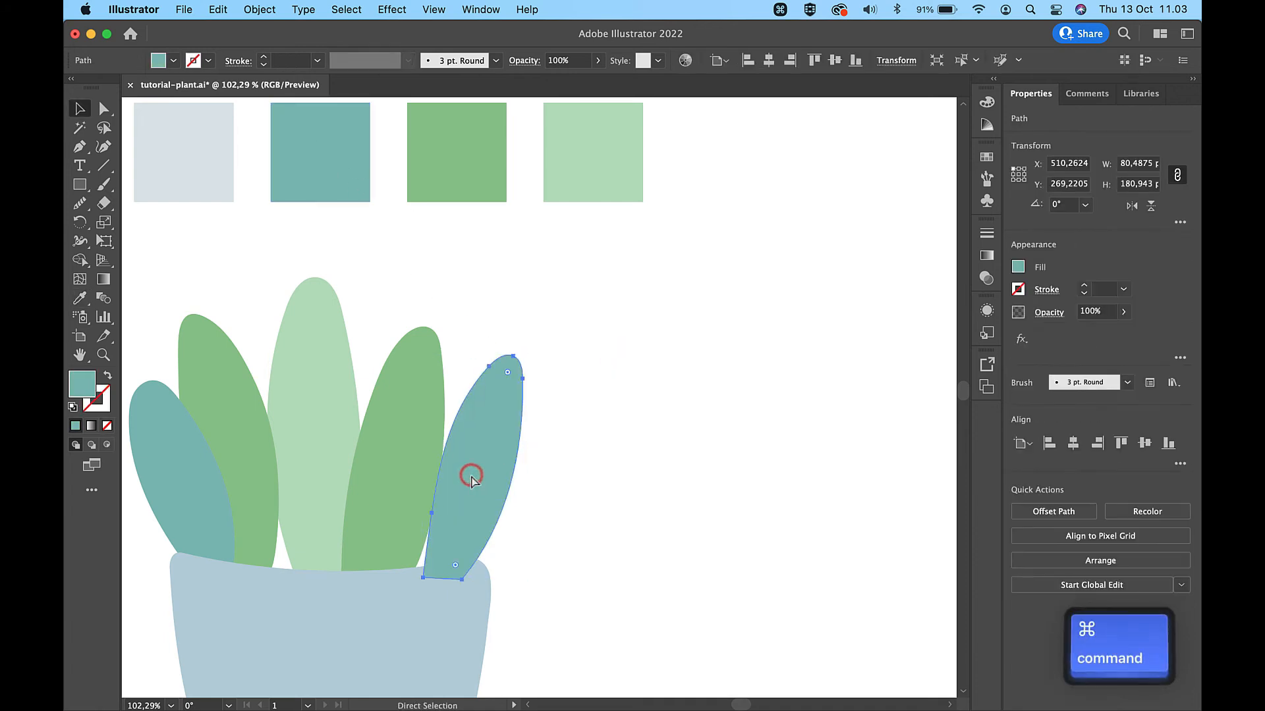
key("super+bracketleft")
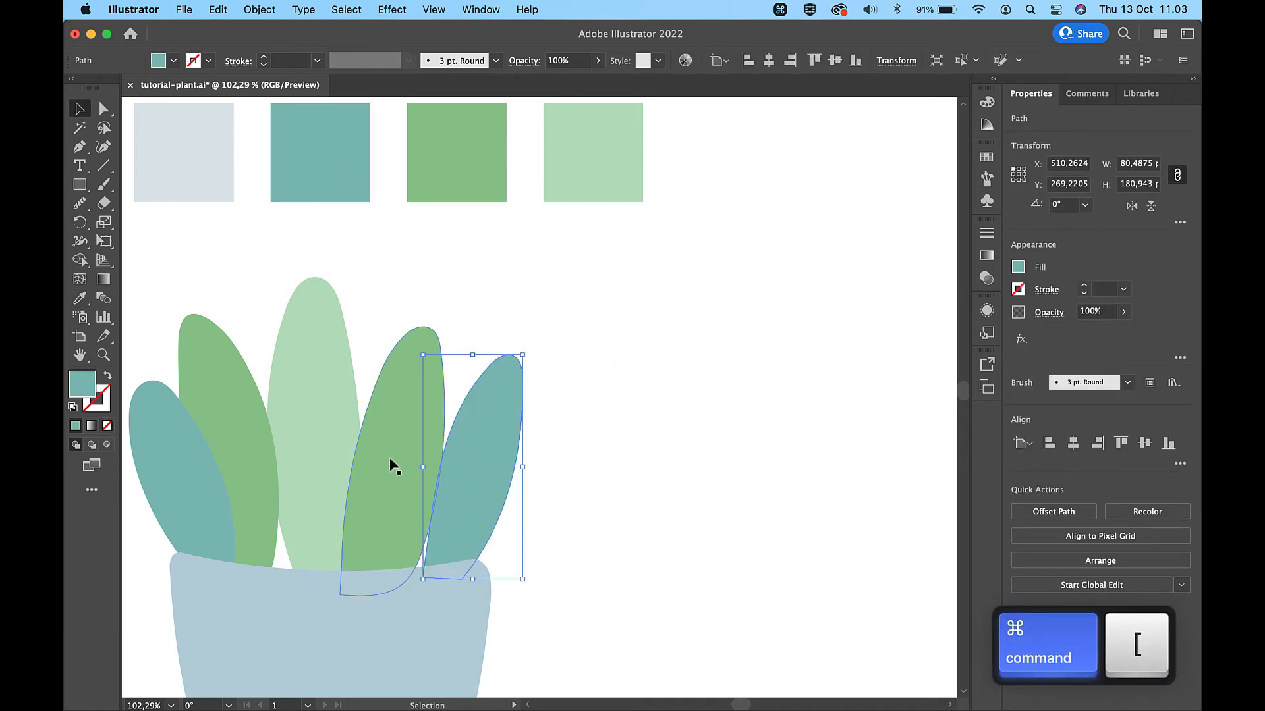
Select all five leaves and enlarge them together proportionally so they spread wider above the pot.
left_click(389, 458)
scroll(390, 459, "down", 3)
left_click(573, 337)
left_click_drag(524, 363, 219, 451)
left_click_drag(471, 346, 494, 319)
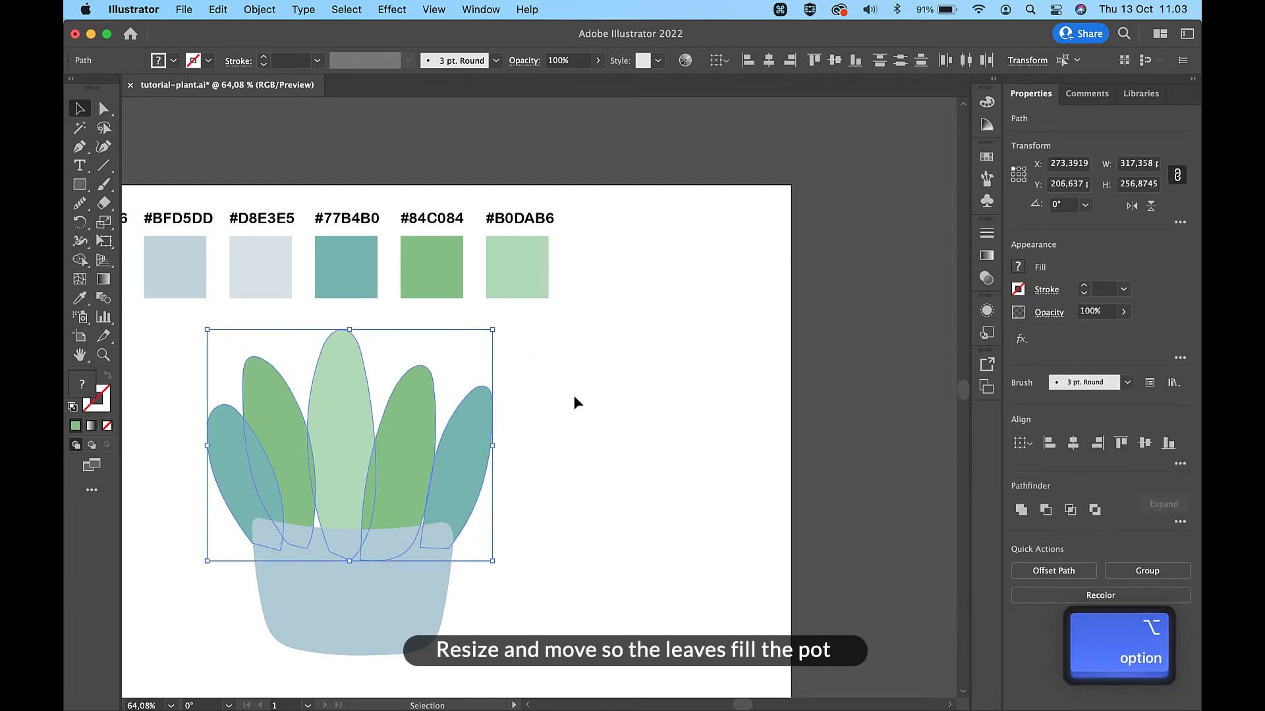
Reposition the leaves individually, bringing the outer ones inward so they overlap and fill the pot's opening.
left_click(595, 418)
left_click_drag(249, 473, 264, 471)
left_click_drag(282, 411, 355, 389)
left_click_drag(421, 433, 424, 426)
left_click_drag(481, 437, 468, 431)
left_click_drag(255, 460, 263, 460)
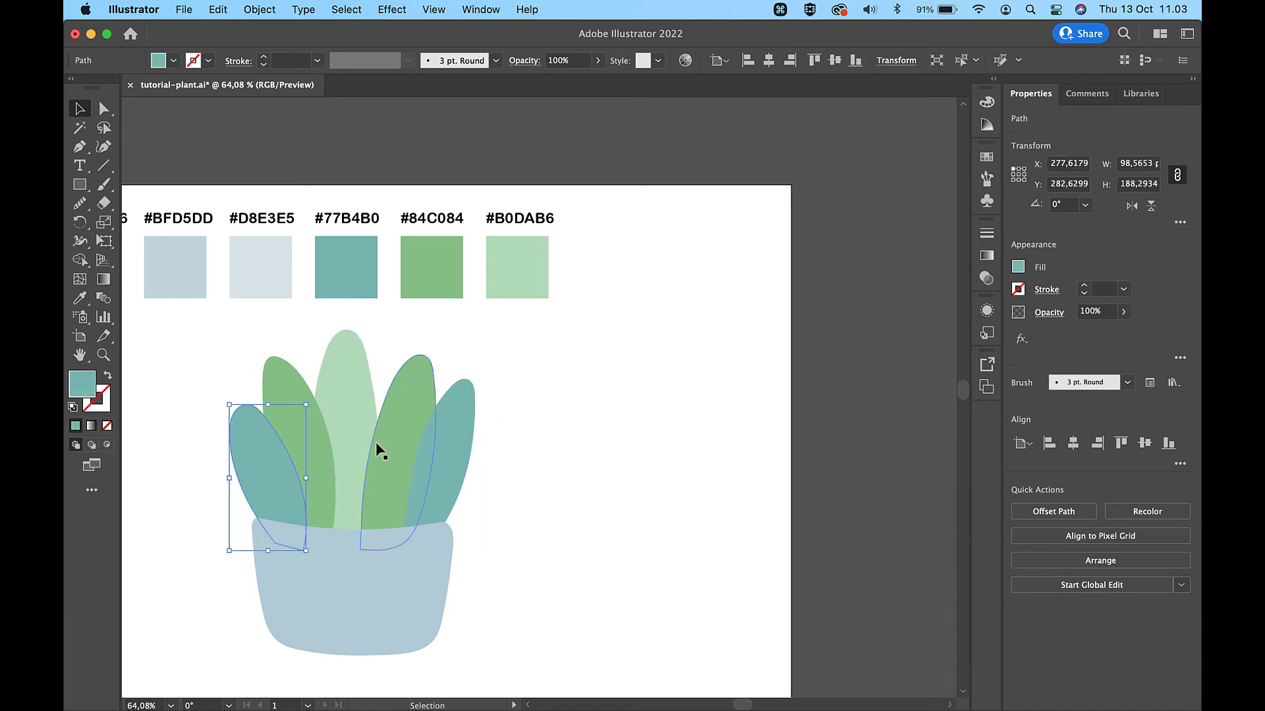
left_click(525, 423)
Nudge the pale green centre leaf slightly to the right.
scroll(525, 421, "down", 3)
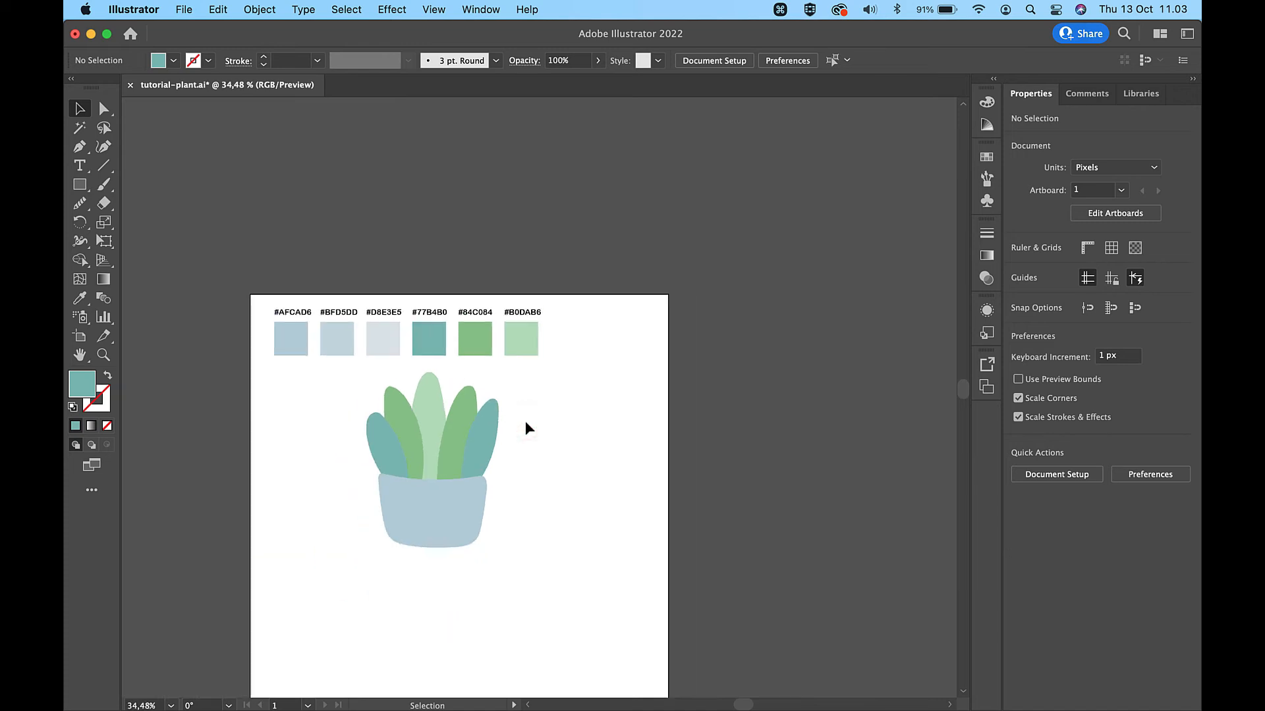
scroll(524, 425, "up", 2)
left_click_drag(363, 404, 363, 404)
key("Right")
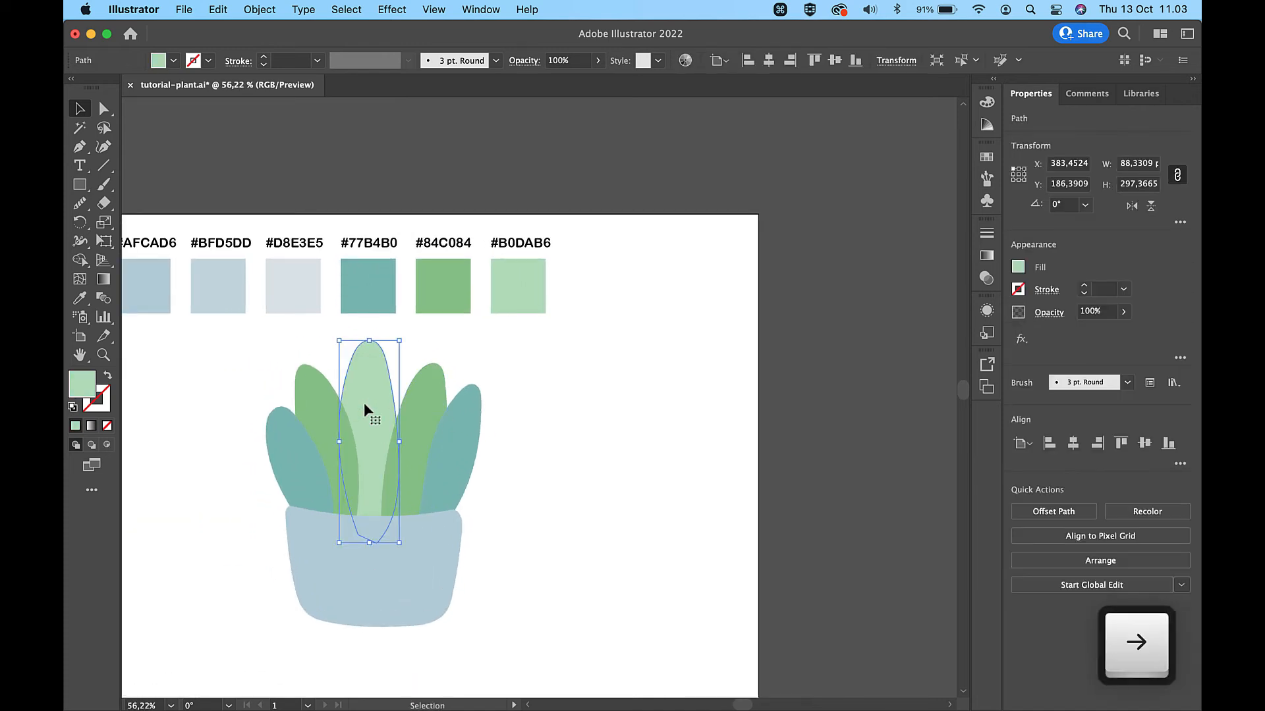
left_click(570, 385)
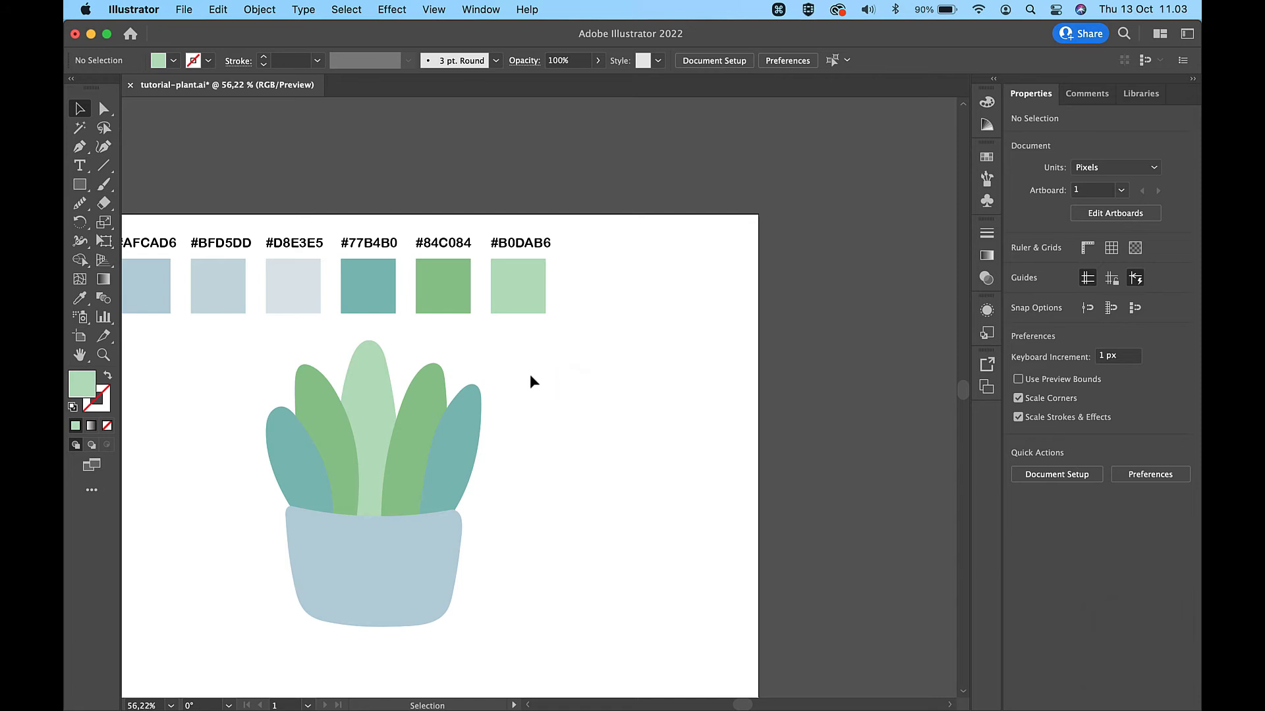
Select the whole potted plant and move it down and right towards the middle of the artboard.
scroll(530, 376, "down", 2)
scroll(530, 381, "down", 3)
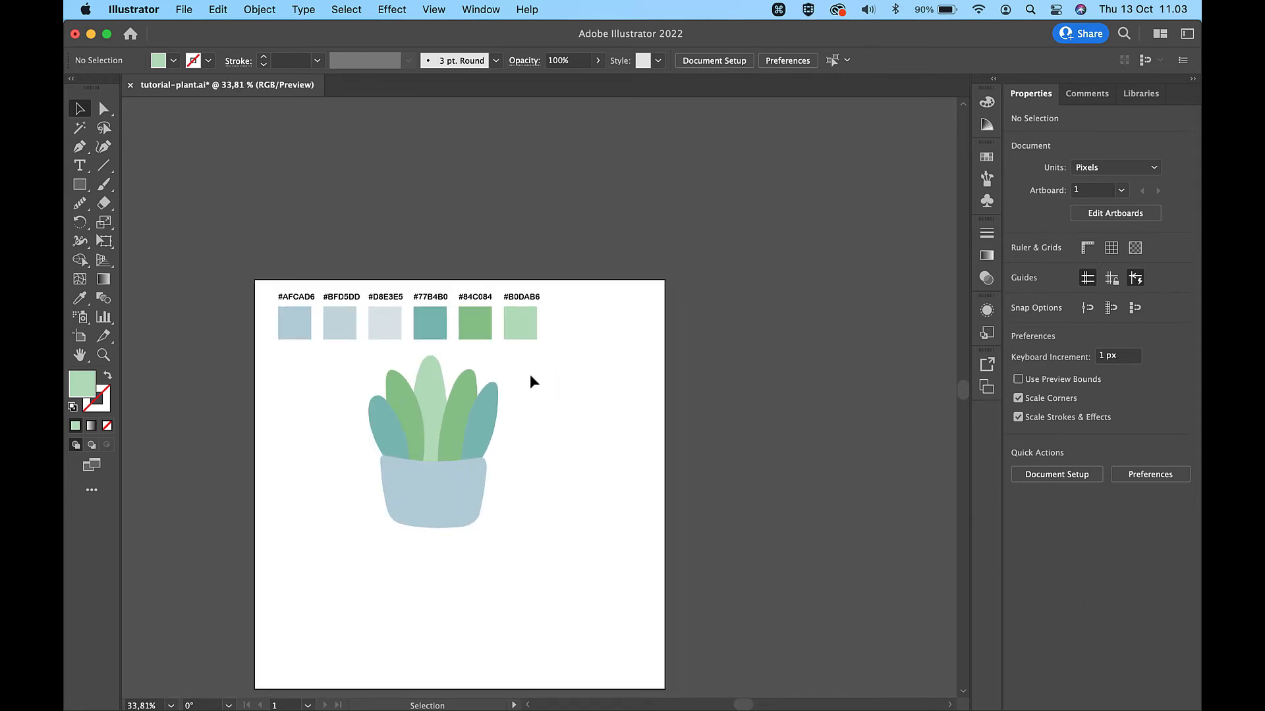
left_click_drag(530, 380, 346, 522)
left_click_drag(452, 476, 476, 550)
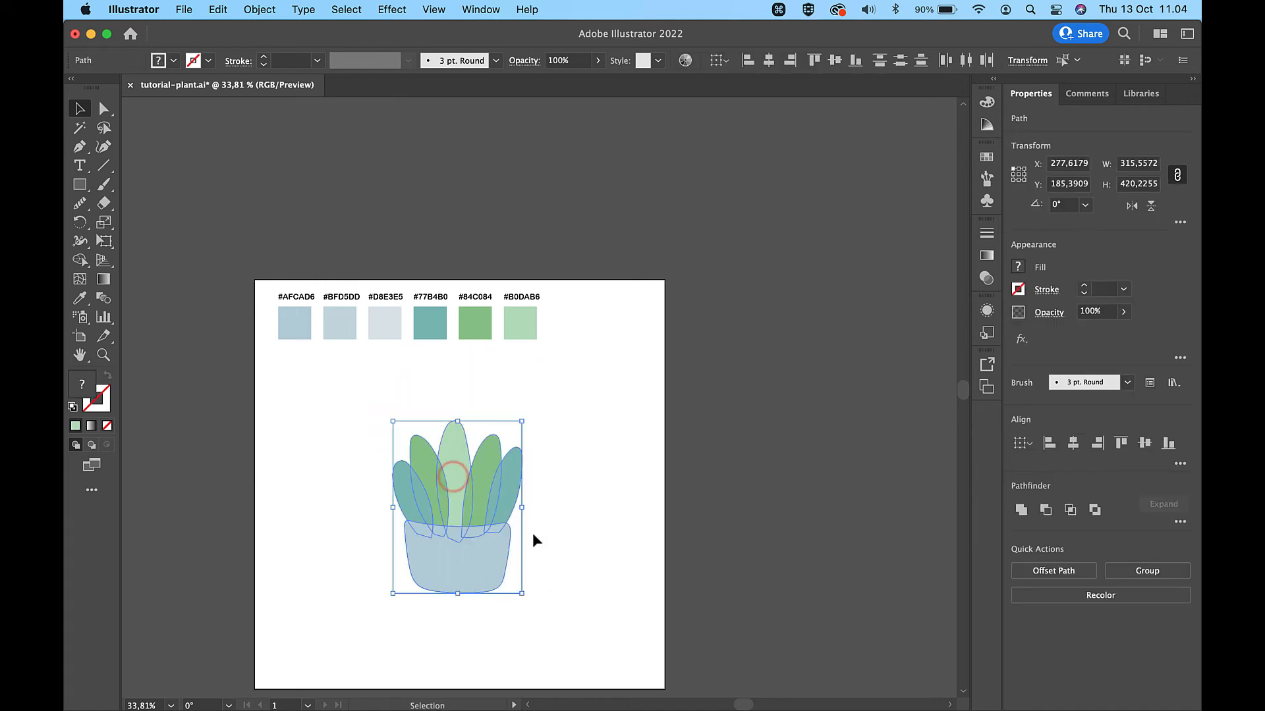
left_click(590, 527)
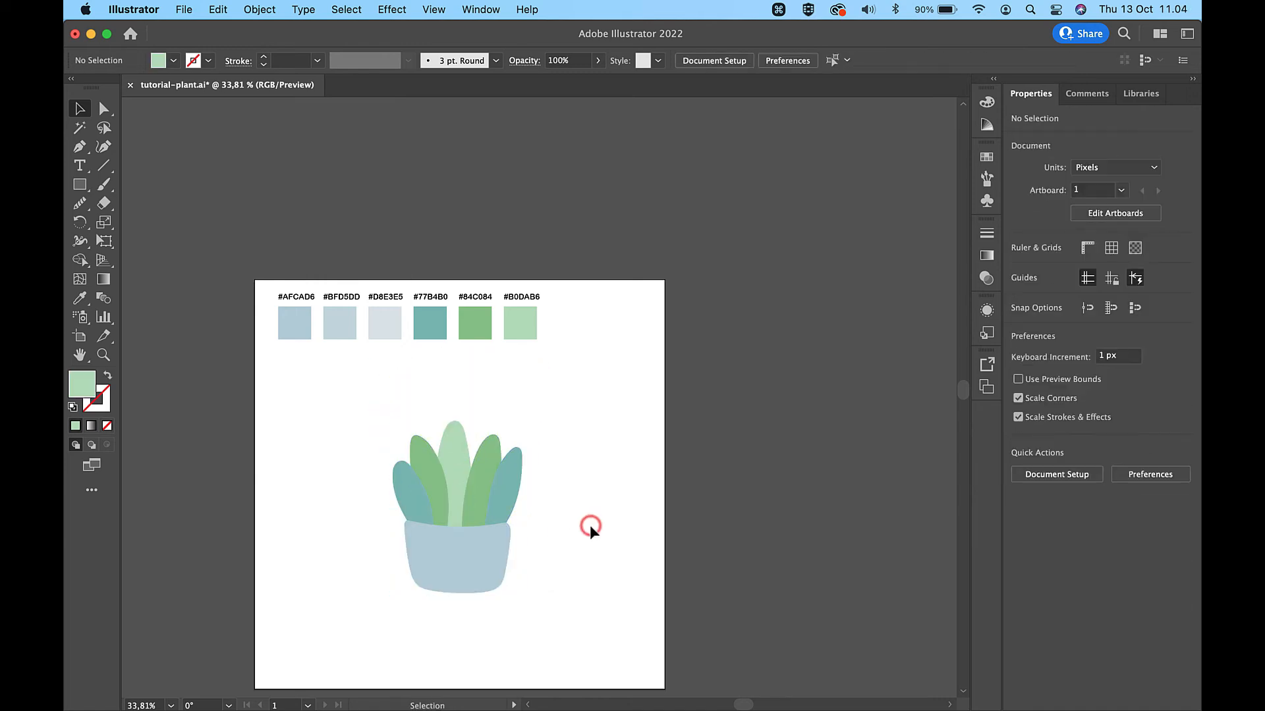
Draw a highlight outline about 288 px wide and 253 px tall with the Paintbrush, waving across the pot and looping outside its left and lower edges.
left_click(105, 182)
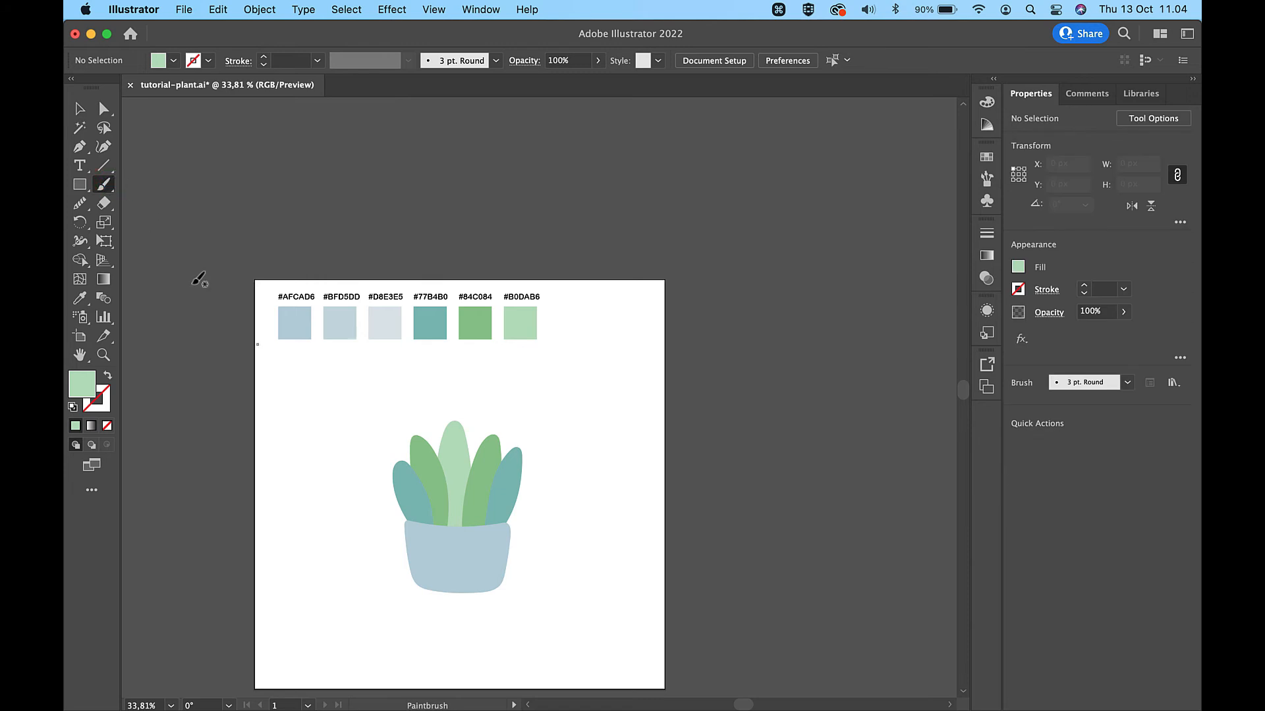
scroll(381, 491, "up", 2)
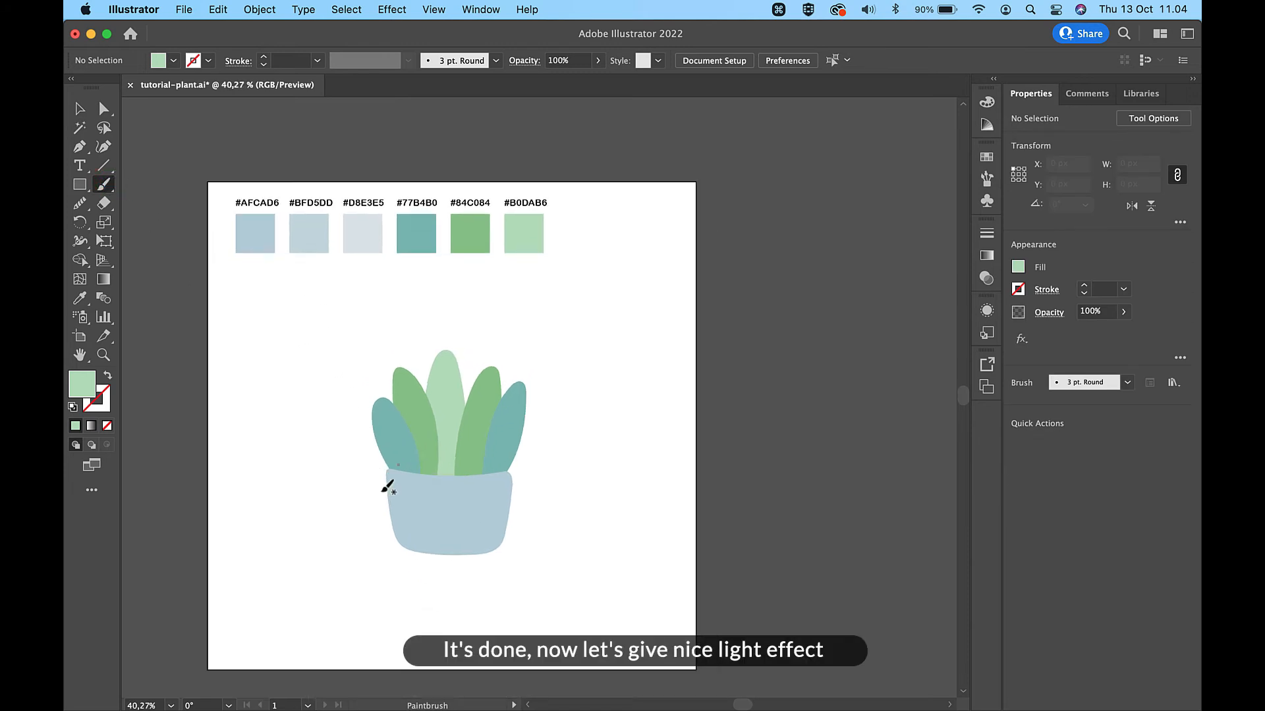
left_click_drag(395, 463, 417, 486)
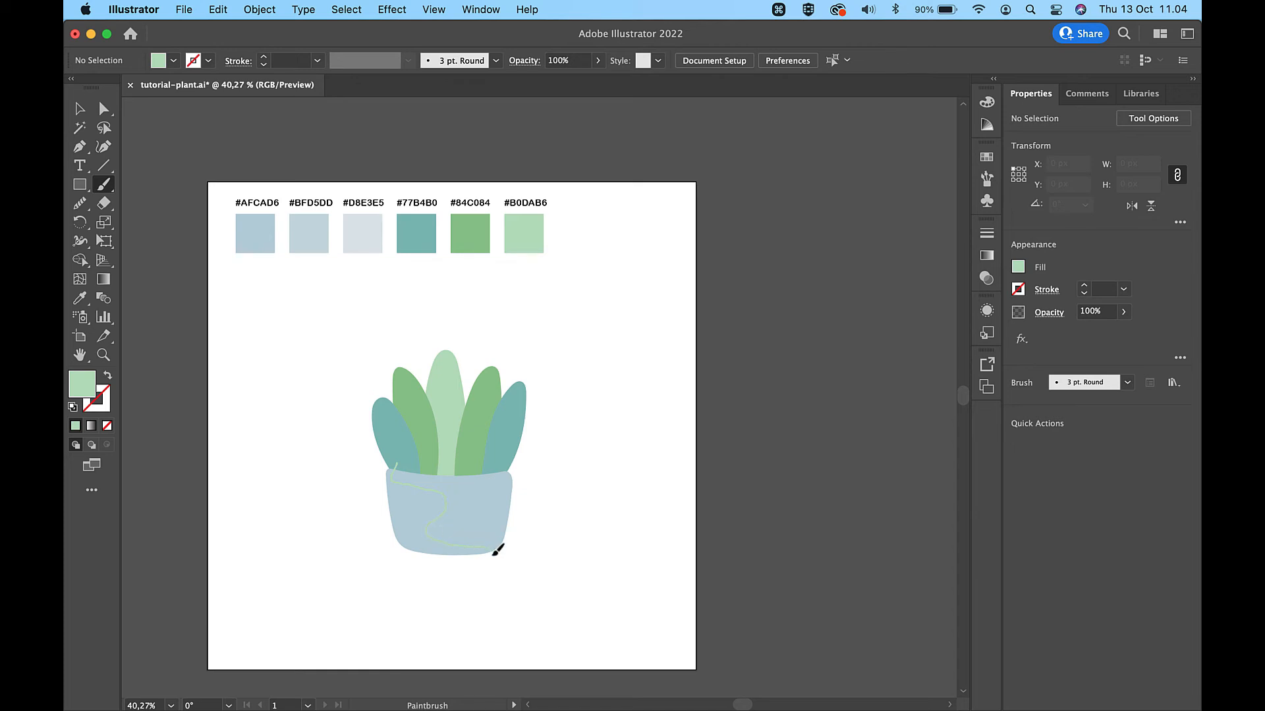
left_click_drag(369, 461, 372, 458)
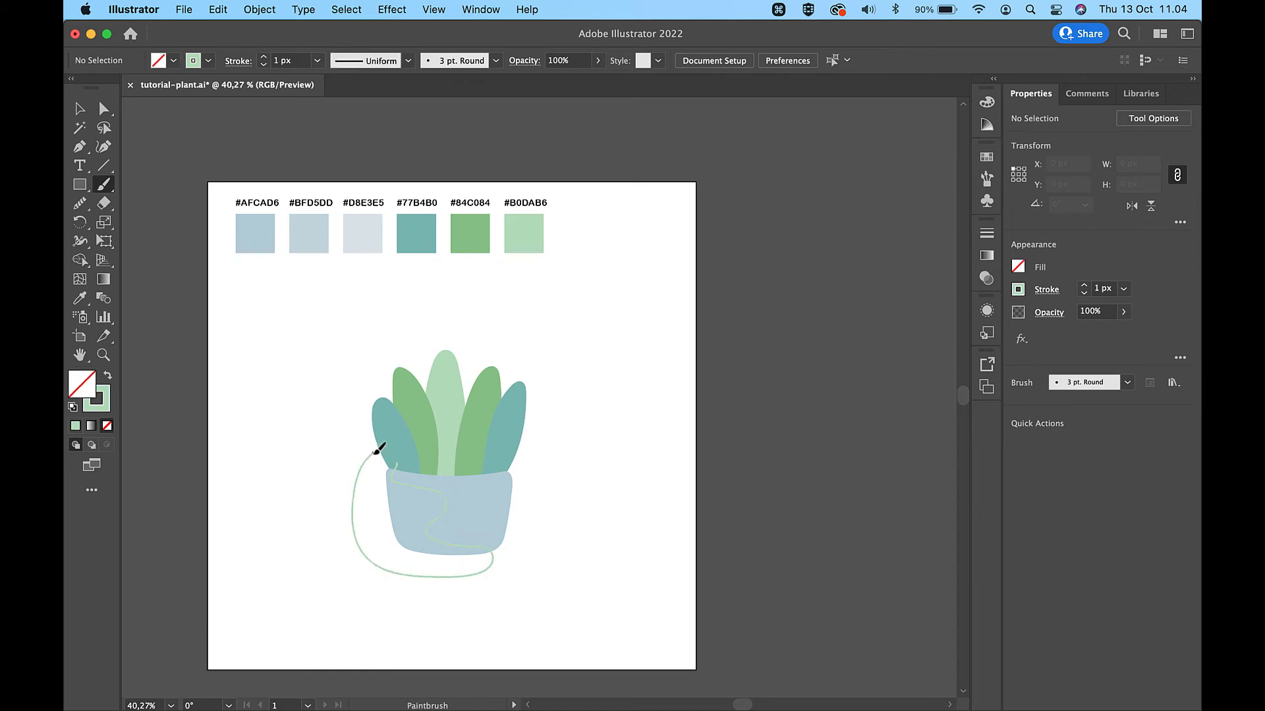
Close the pot highlight's outline by joining its two open endpoints near the pot's left rim.
scroll(374, 458, "up", 5)
key("a")
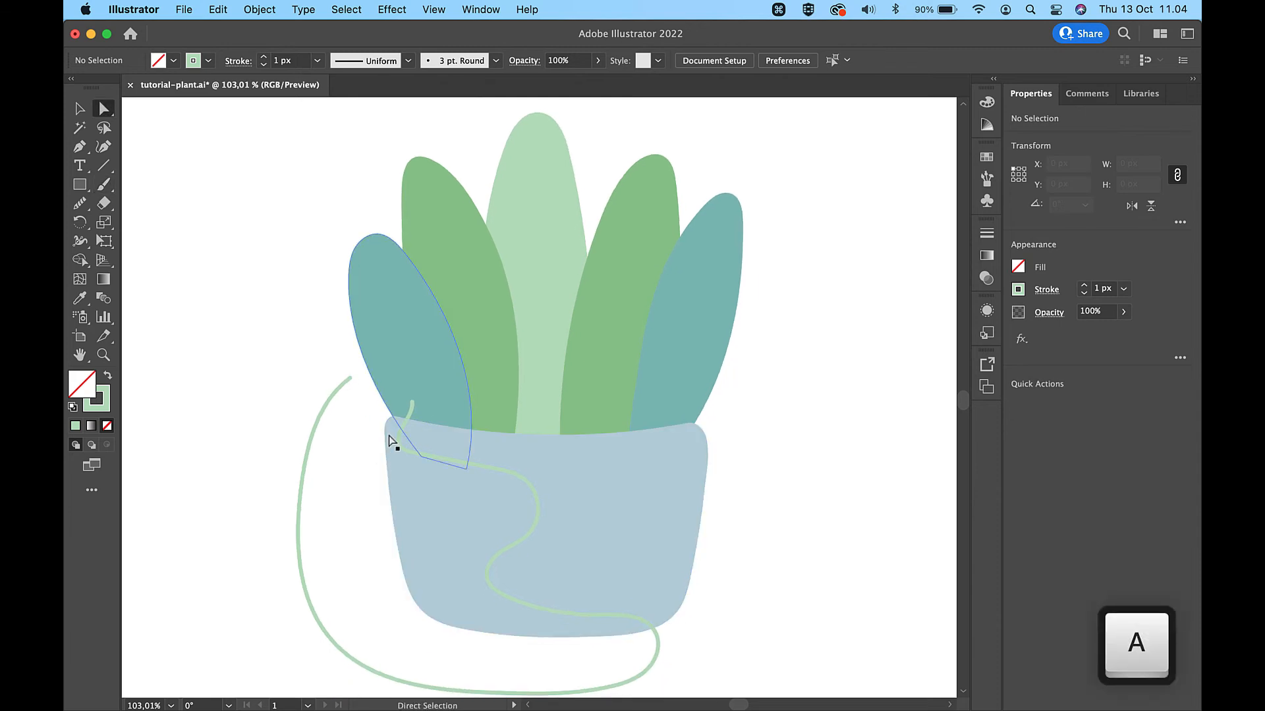
left_click(413, 403)
left_click(351, 378, "shift")
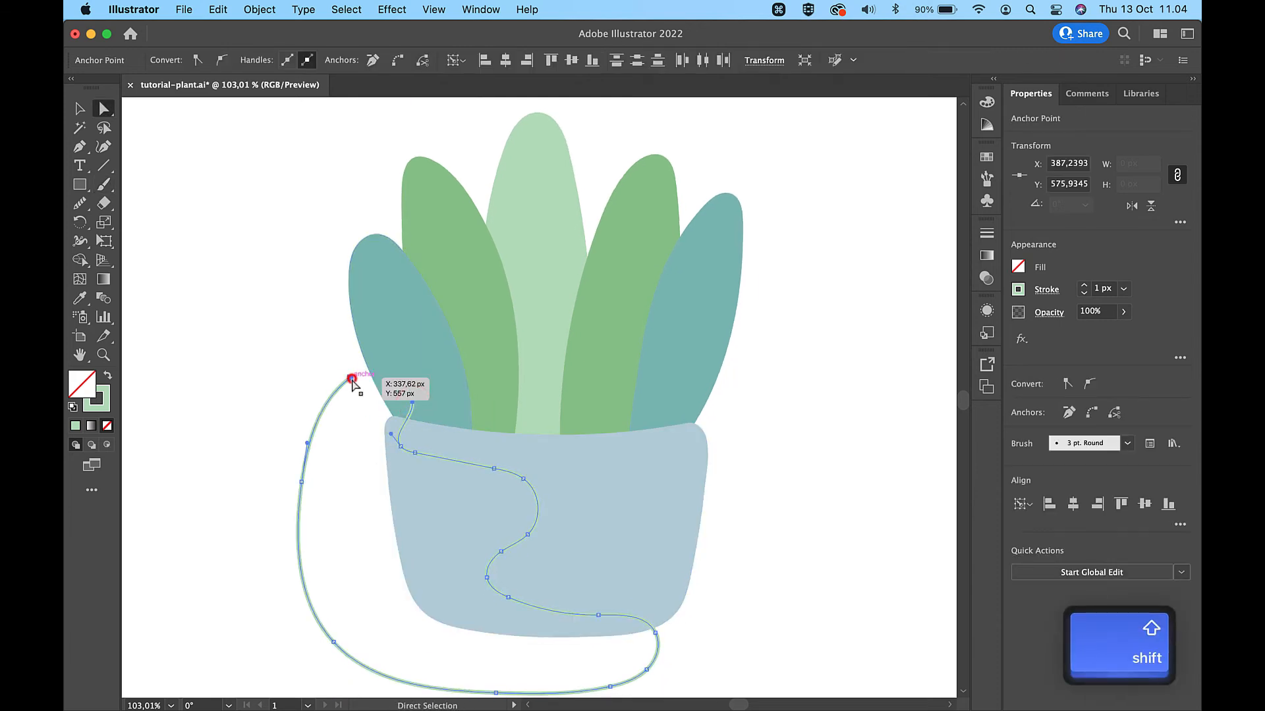
key("super+j")
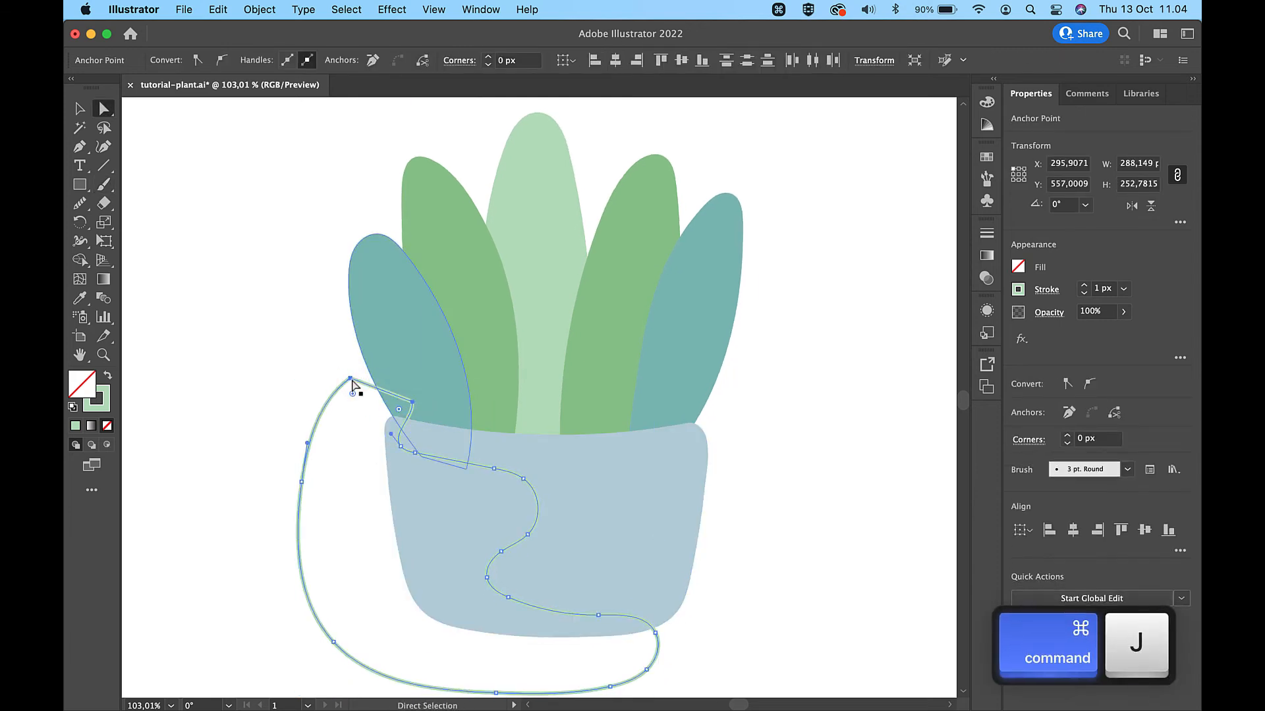
key("v")
left_click(305, 417)
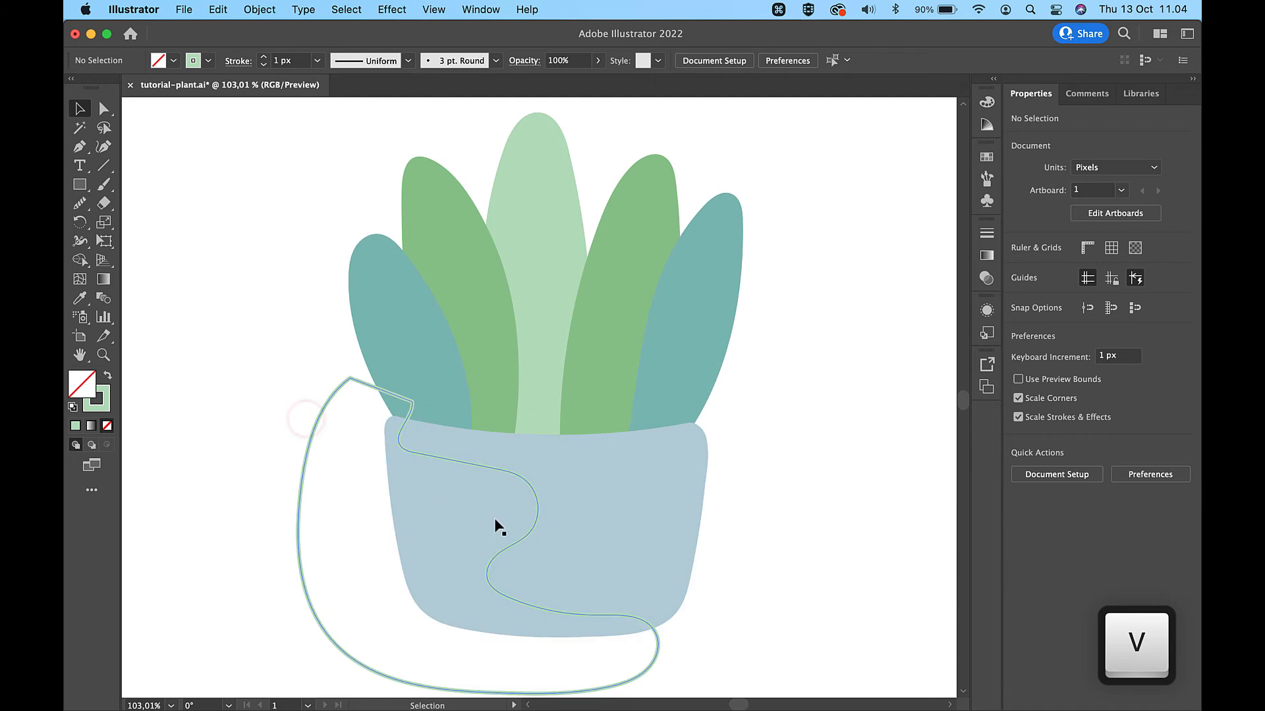
Cut away the part of the highlight shape lying outside the pot with the Shape Builder tool.
left_click(526, 536)
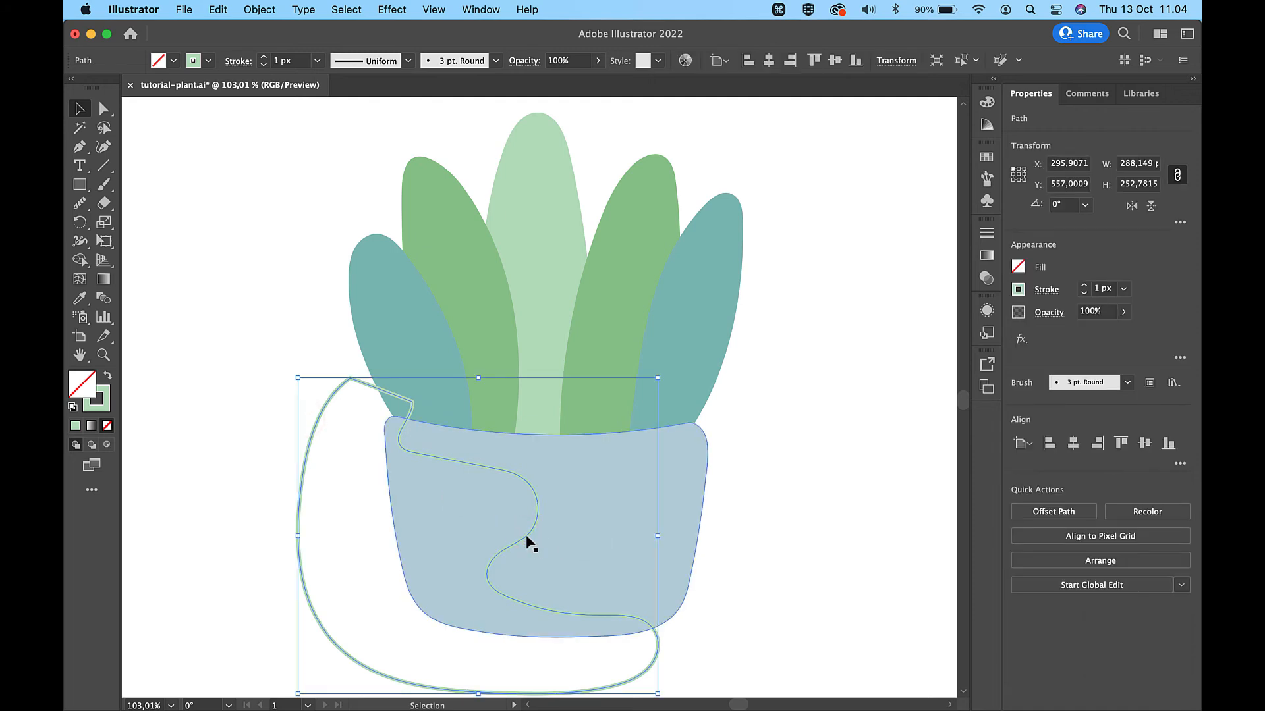
left_click(604, 488, "shift")
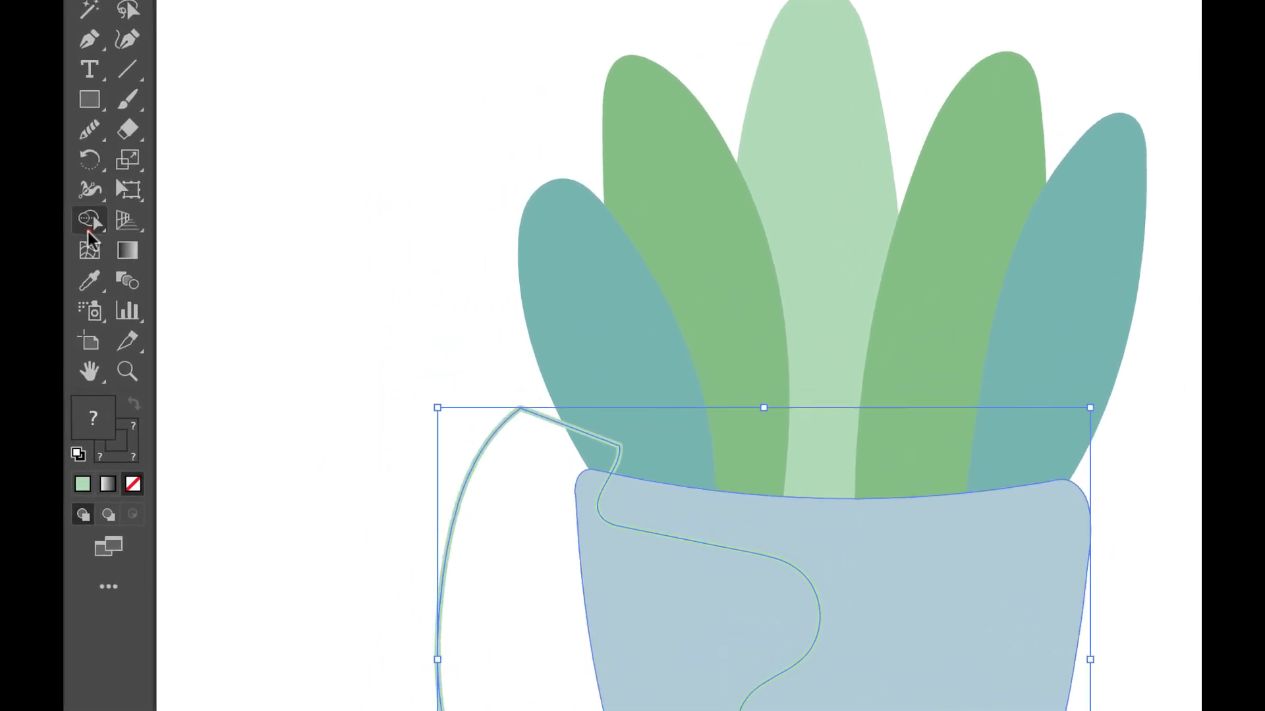
left_click(81, 265)
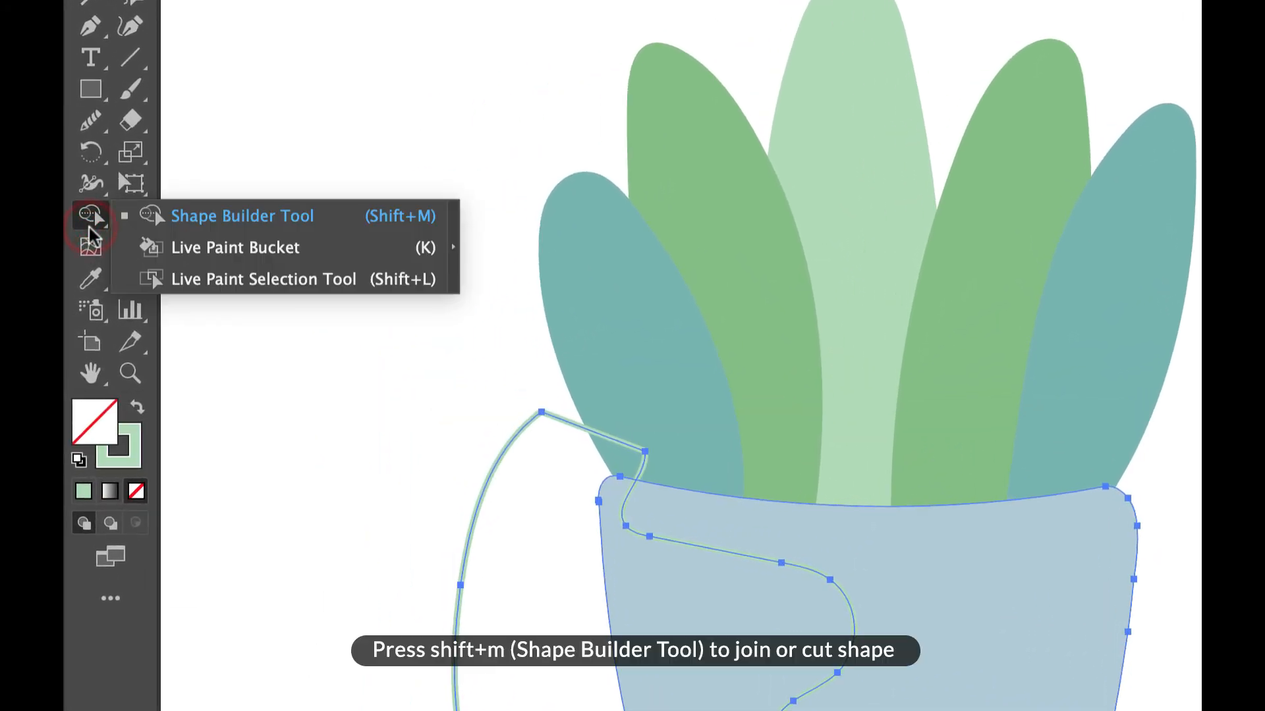
left_click(230, 226)
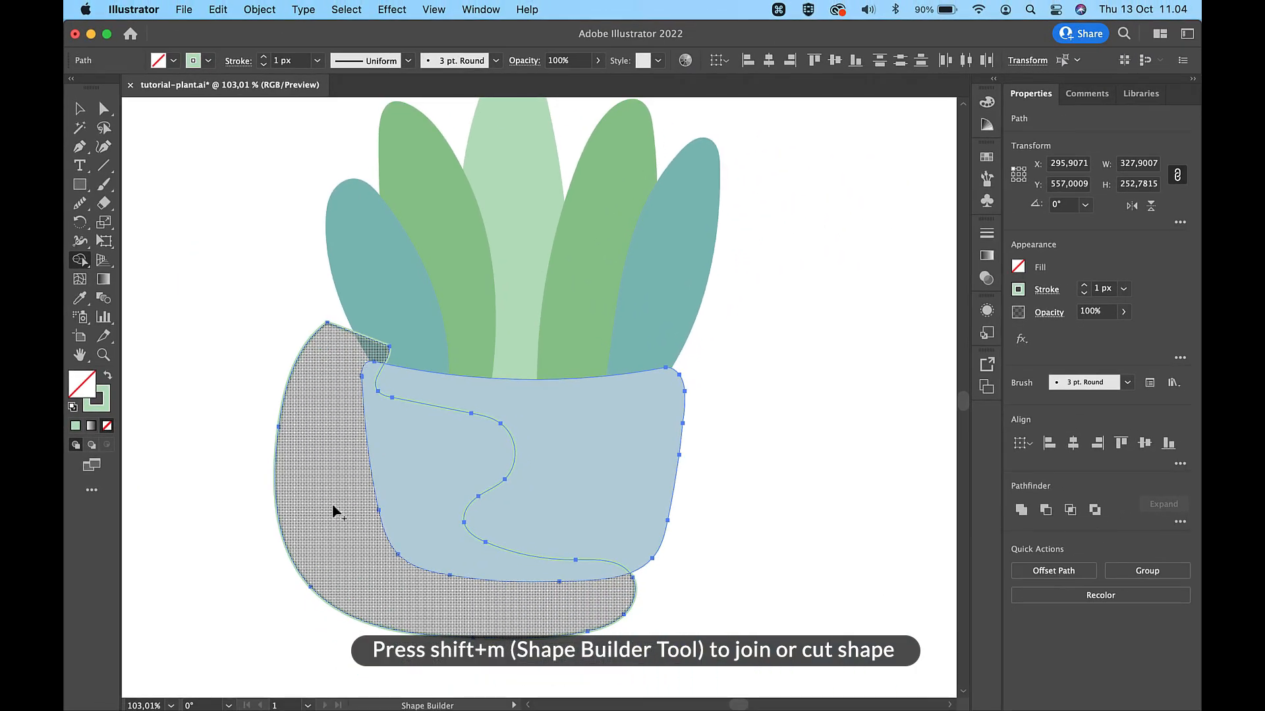
key("alt")
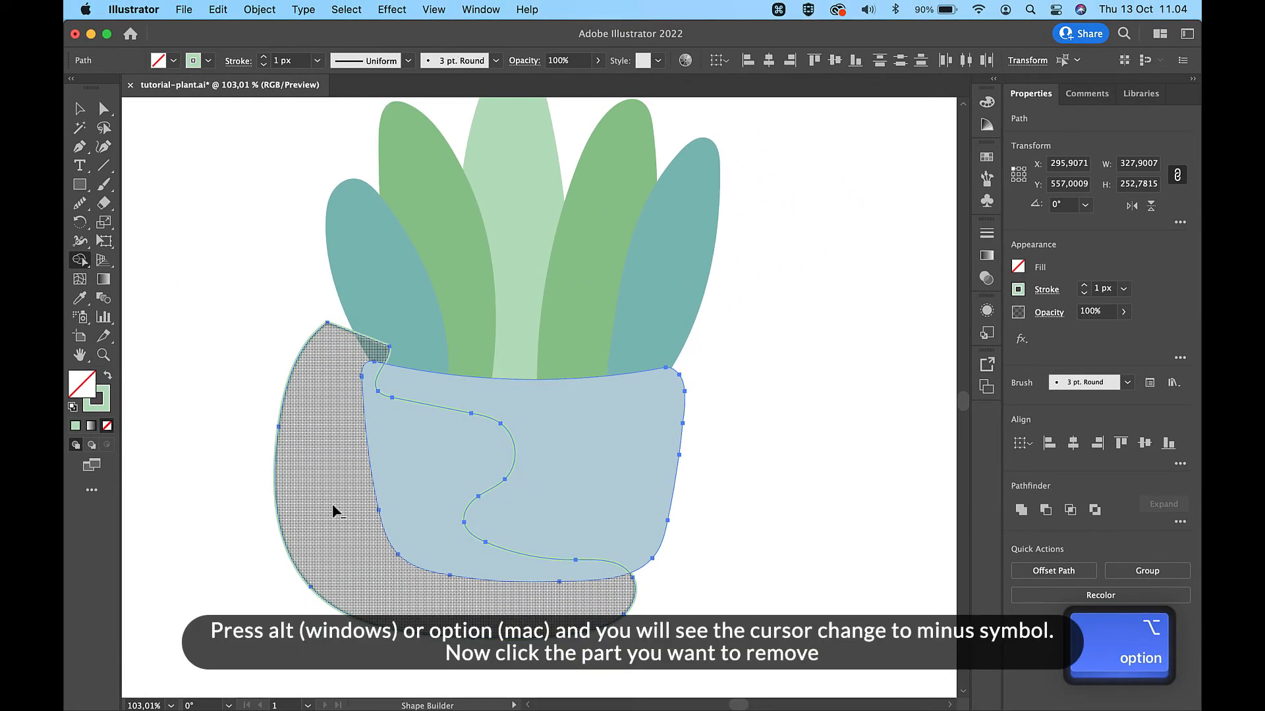
left_click(332, 506, "alt")
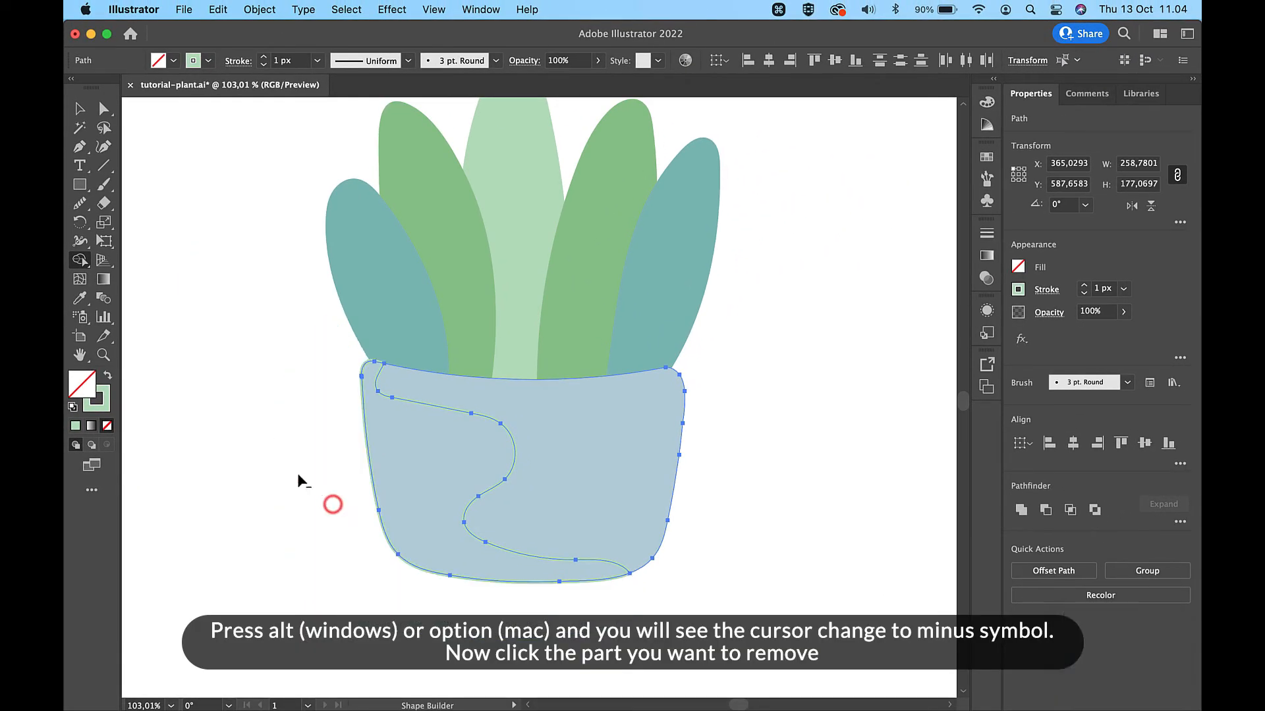
key("v")
left_click(224, 409)
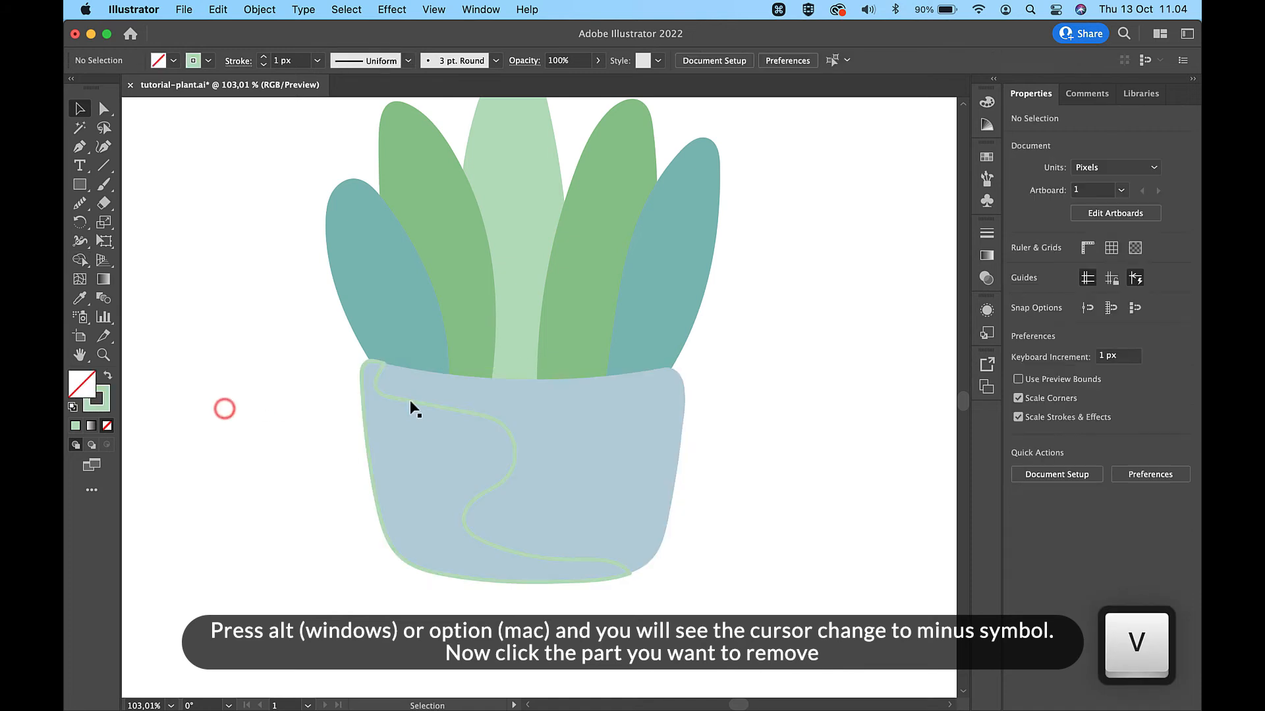
Fill the trimmed pot highlight with the #BFD5DD palette color, sampled with the Eyedropper.
left_click(420, 399)
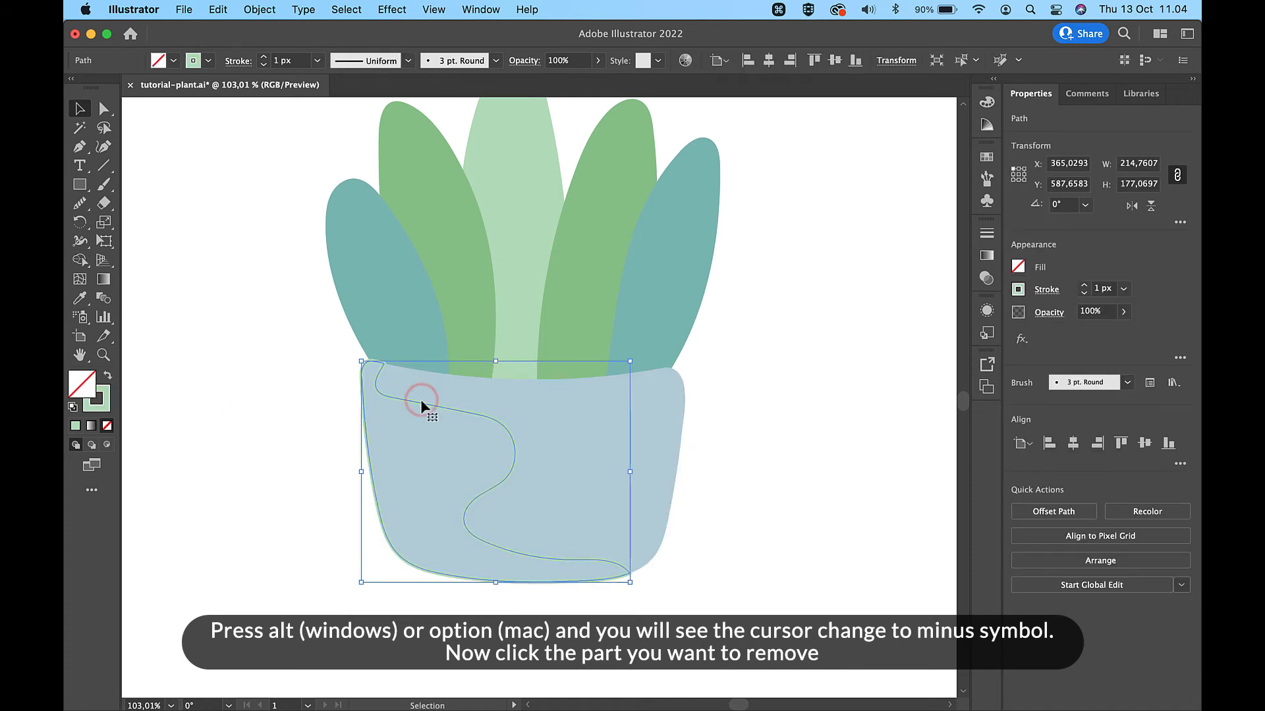
scroll(420, 399, "down", 6)
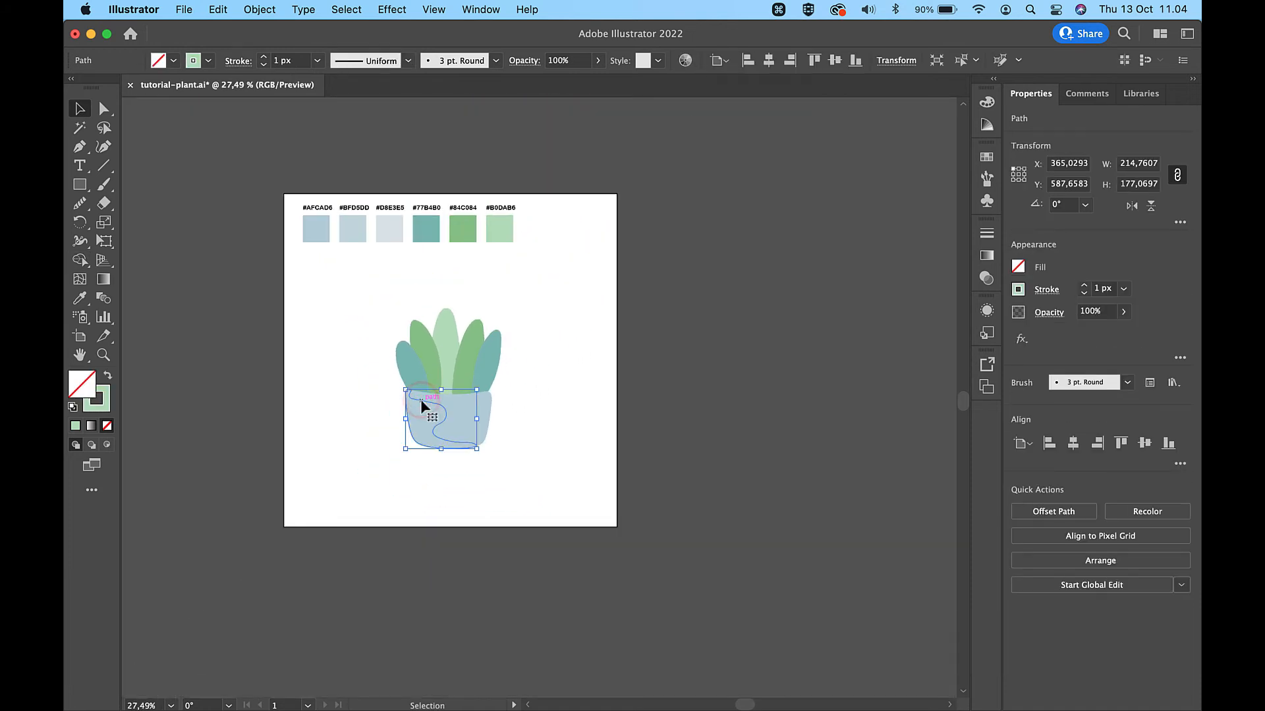
key("i")
left_click(354, 230)
key("v")
left_click(581, 393)
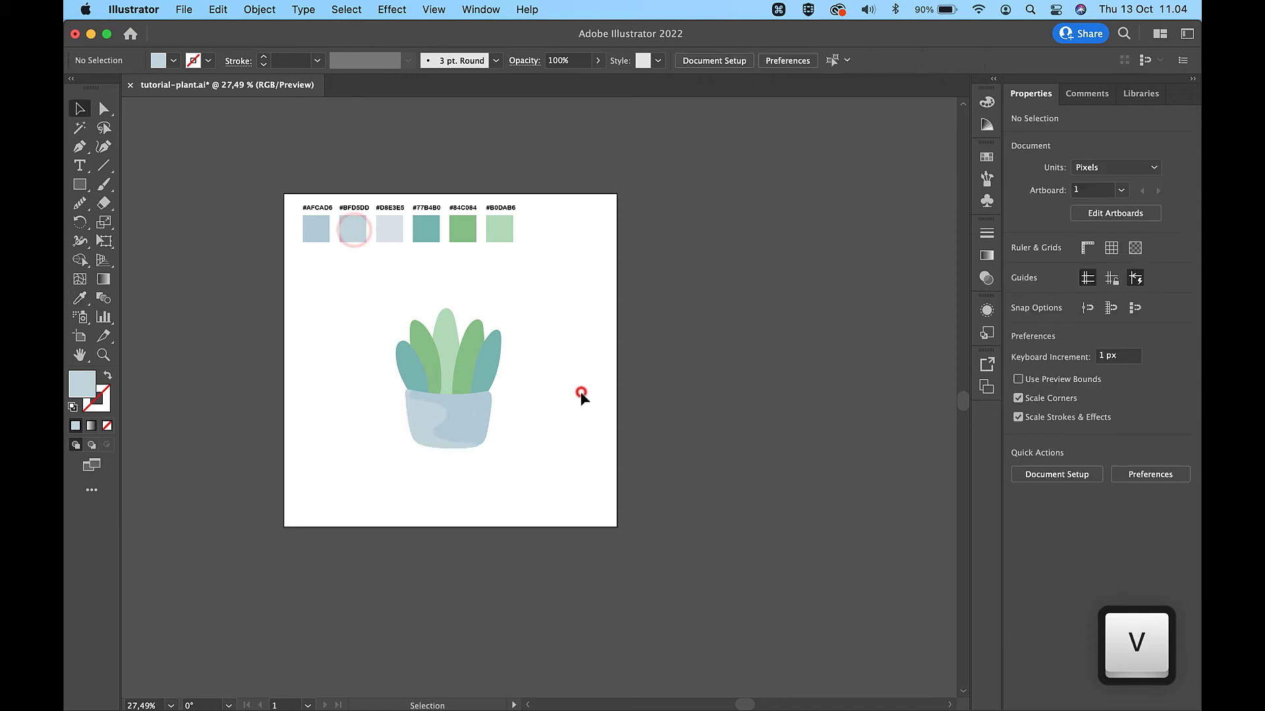
Draw a narrow upright oval about 17 px wide and 50 px tall with the Paintbrush, just below the pot's right rim.
scroll(581, 393, "up", 5)
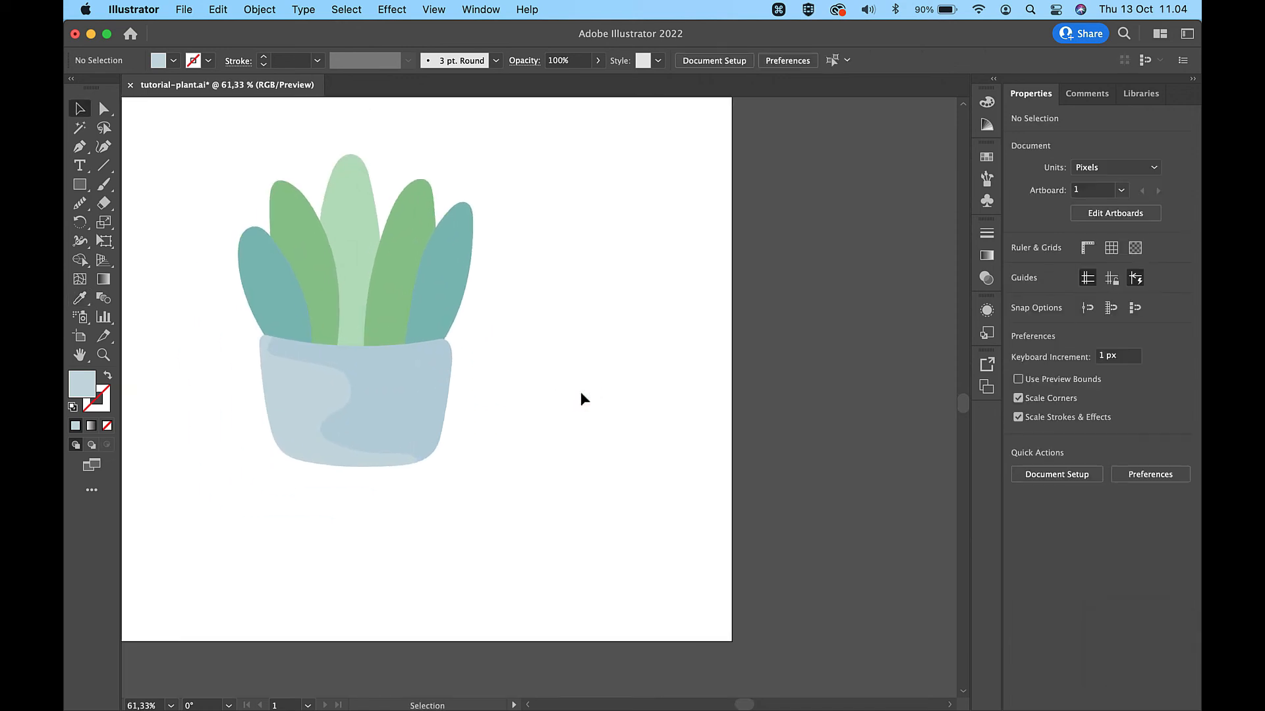
scroll(542, 378, "up", 2)
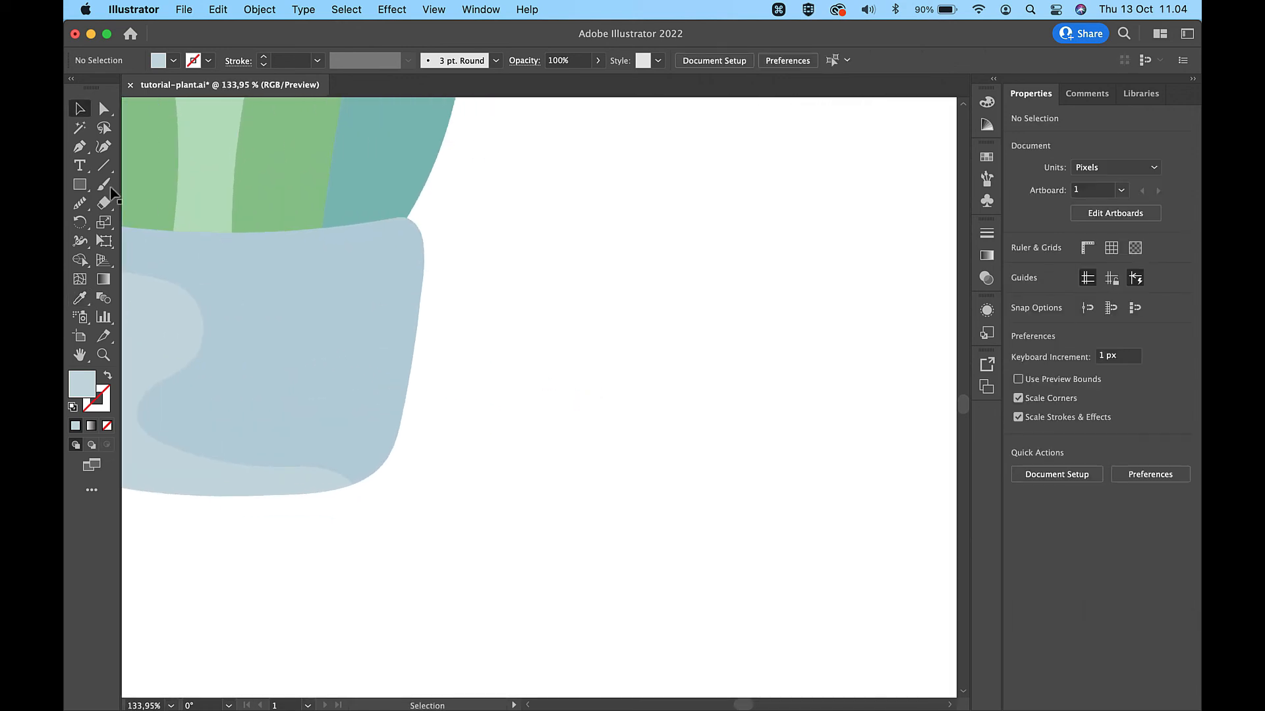
left_click(110, 187)
scroll(382, 248, "up", 2)
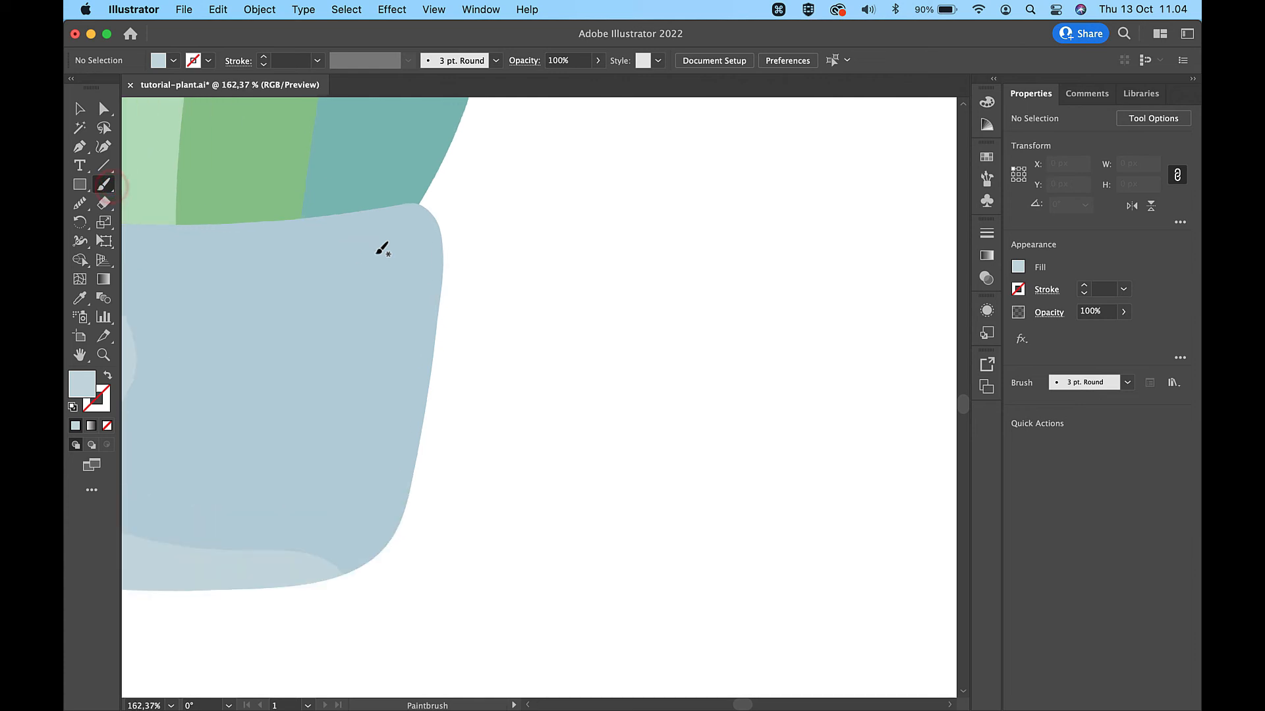
mouse_move(395, 241)
left_mouse_down()
mouse_move(425, 245)
mouse_move(427, 291)
left_mouse_up()
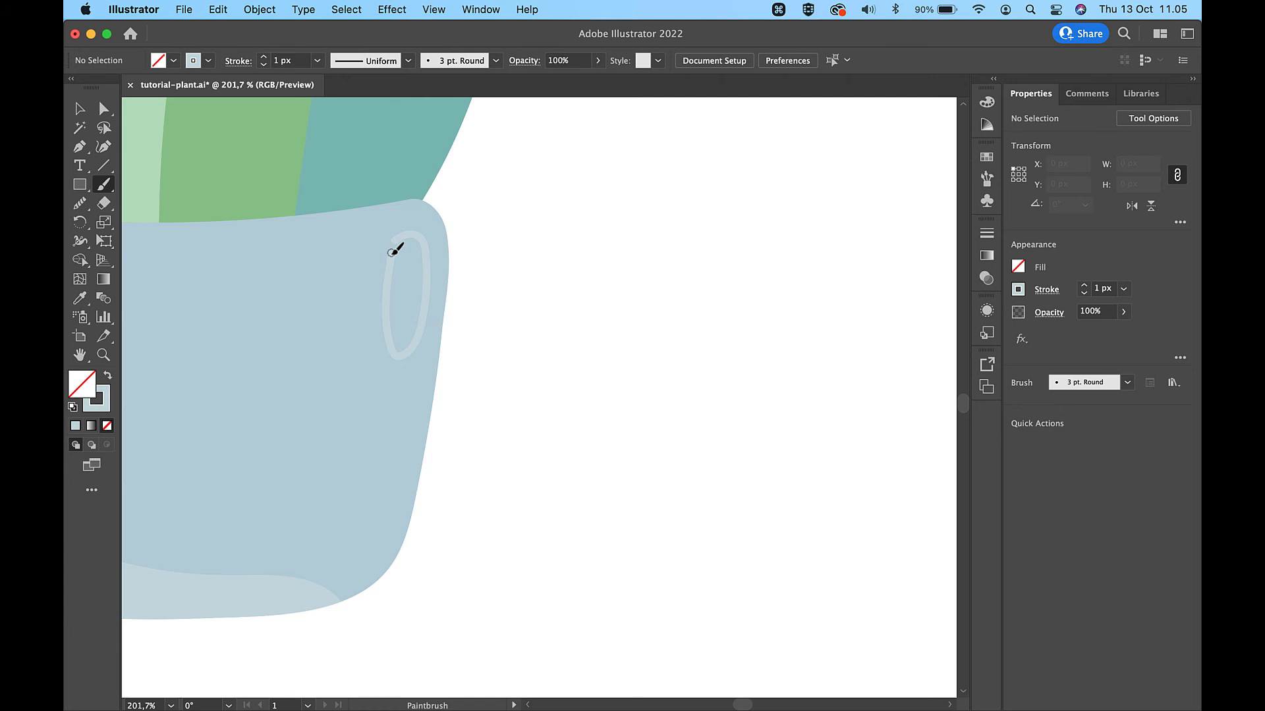
Join the oval's two open endpoints and round the joined corners to about 8.12 px.
scroll(394, 254, "up", 2)
key("a")
left_click(395, 230, "shift")
left_click(391, 254, "shift")
key("super+j")
left_click_drag(410, 249, 416, 258)
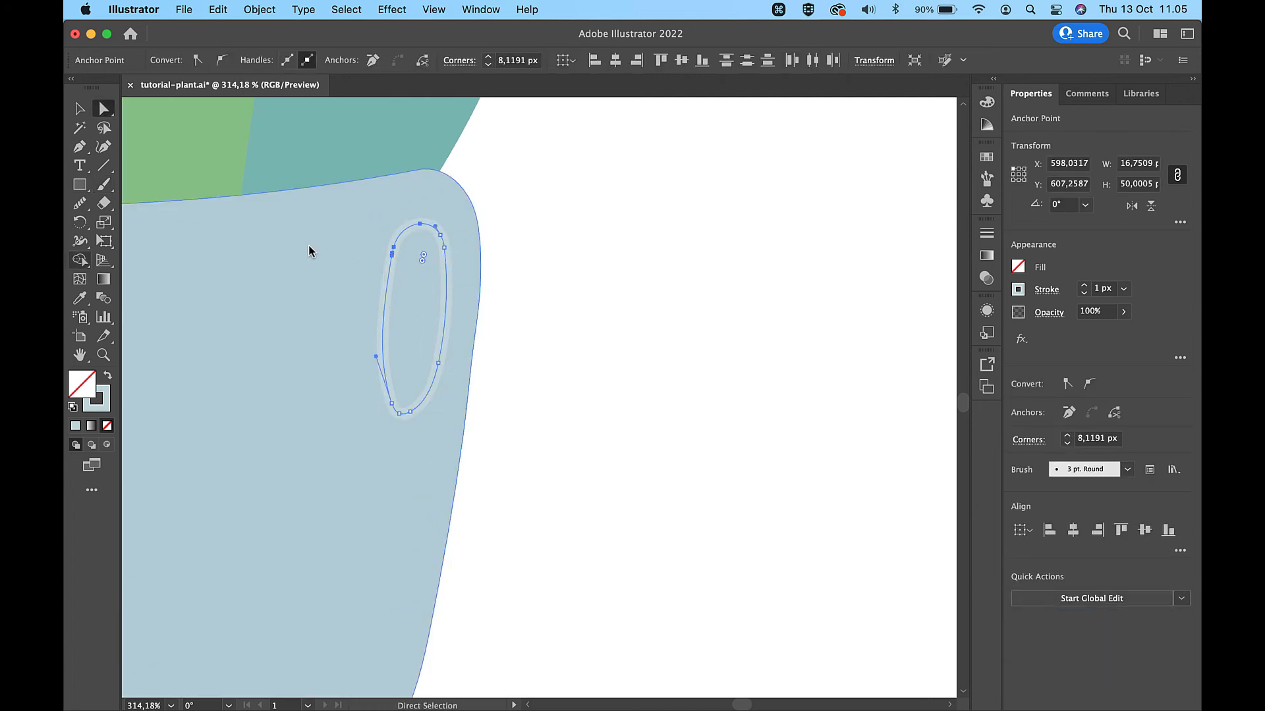
Smooth the oval highlight's outline with the Smooth tool and move the oval slightly to the left.
left_click(80, 203)
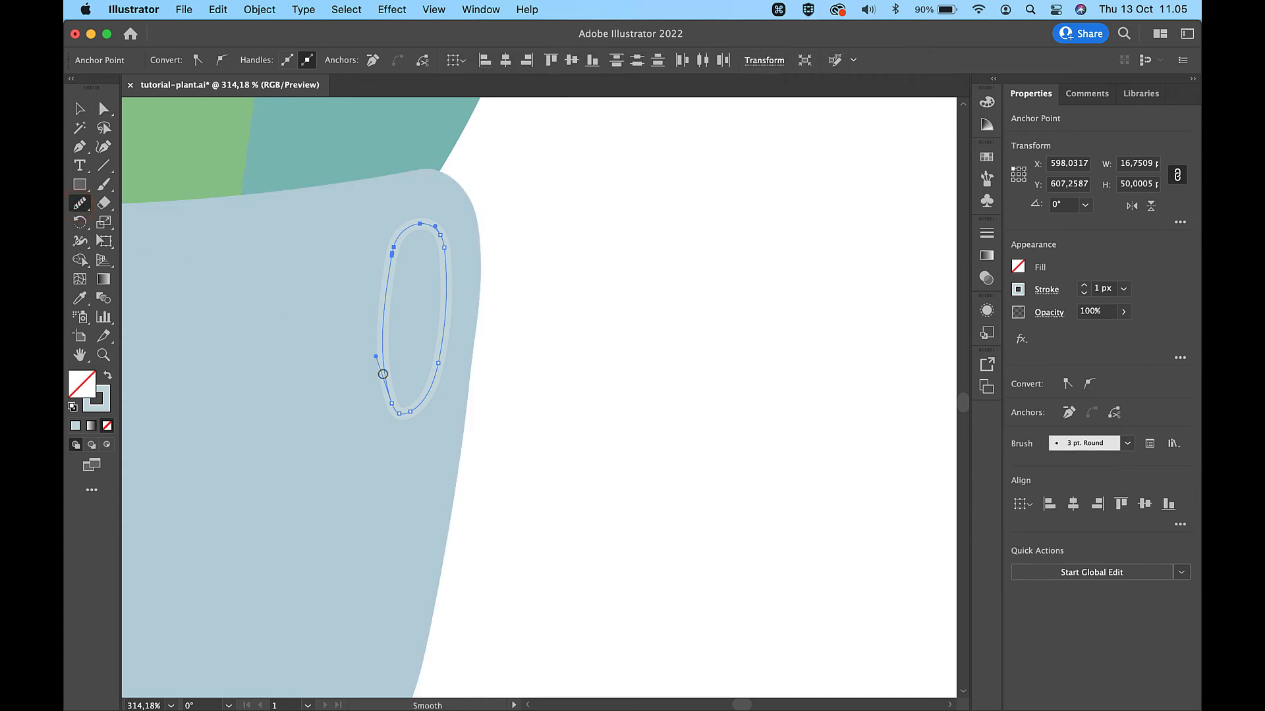
key("v")
left_click(630, 318)
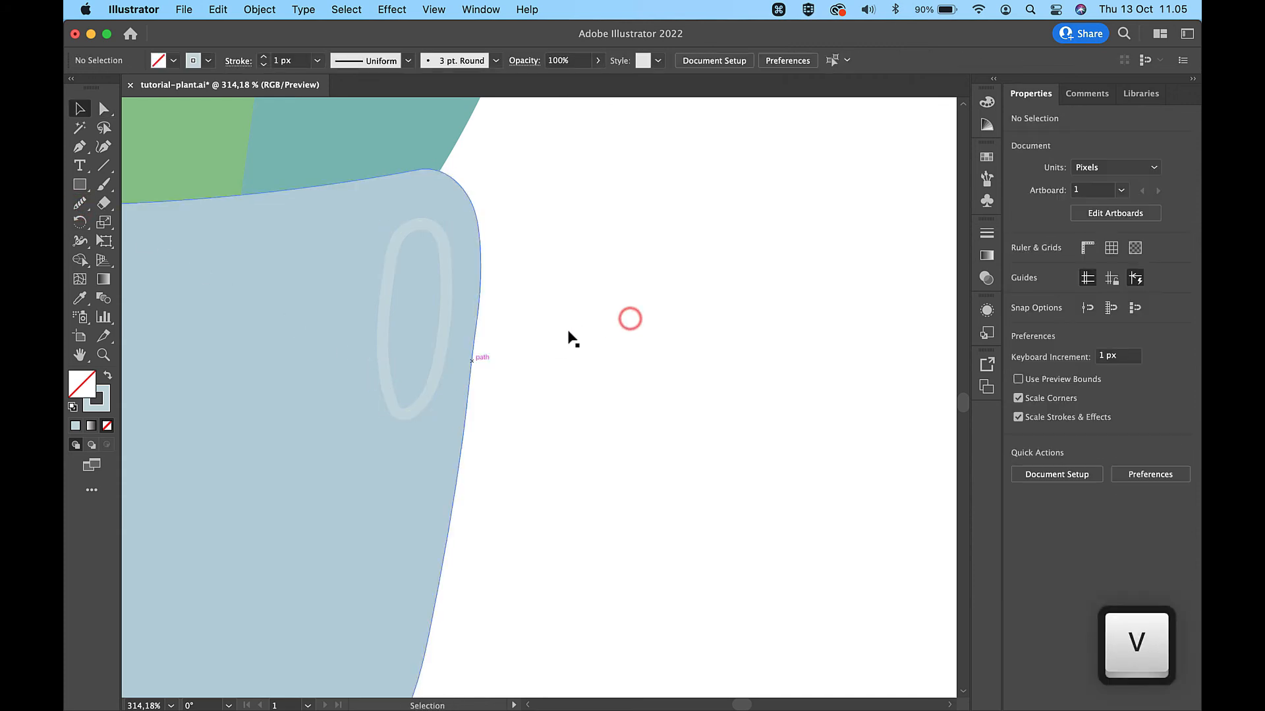
left_click_drag(439, 361, 432, 354)
left_click(562, 334)
Draw a small oval about 13 px wide and 21 px tall with the Paintbrush below the tall oval highlight, and join its open endpoints.
left_click(104, 183)
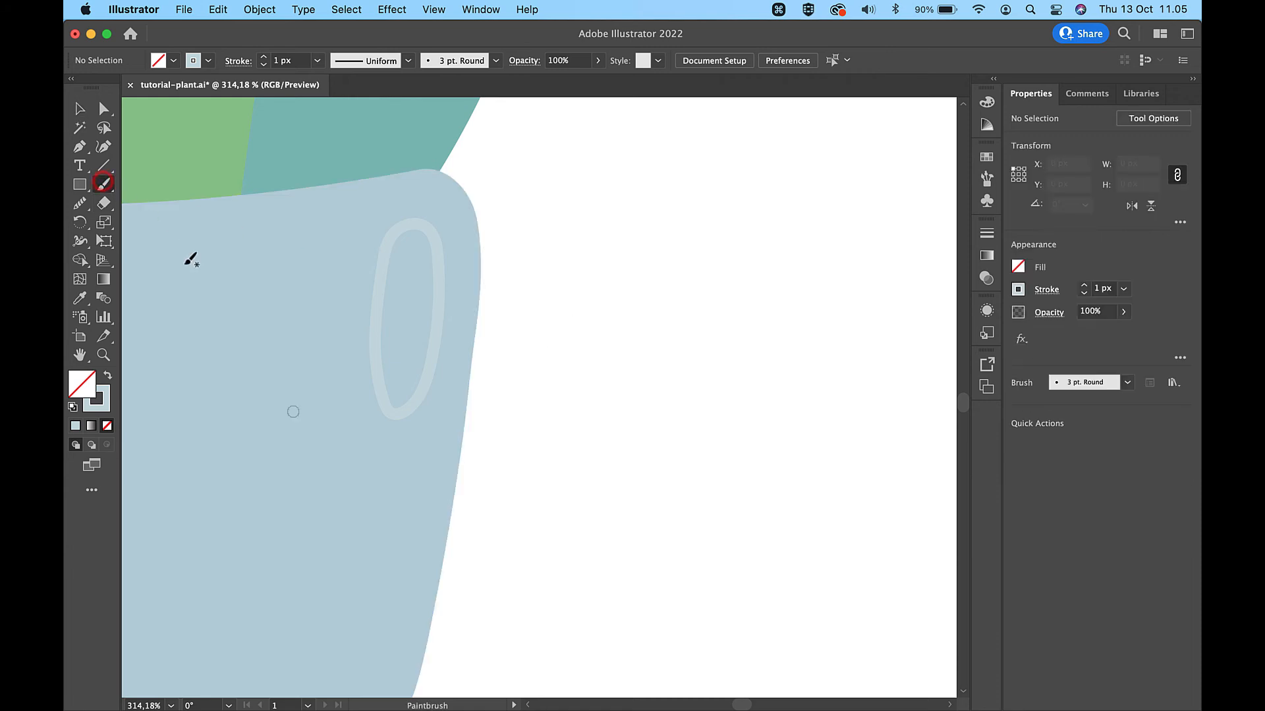
mouse_move(372, 453)
left_mouse_down()
mouse_move(406, 450)
mouse_move(415, 485)
left_mouse_up()
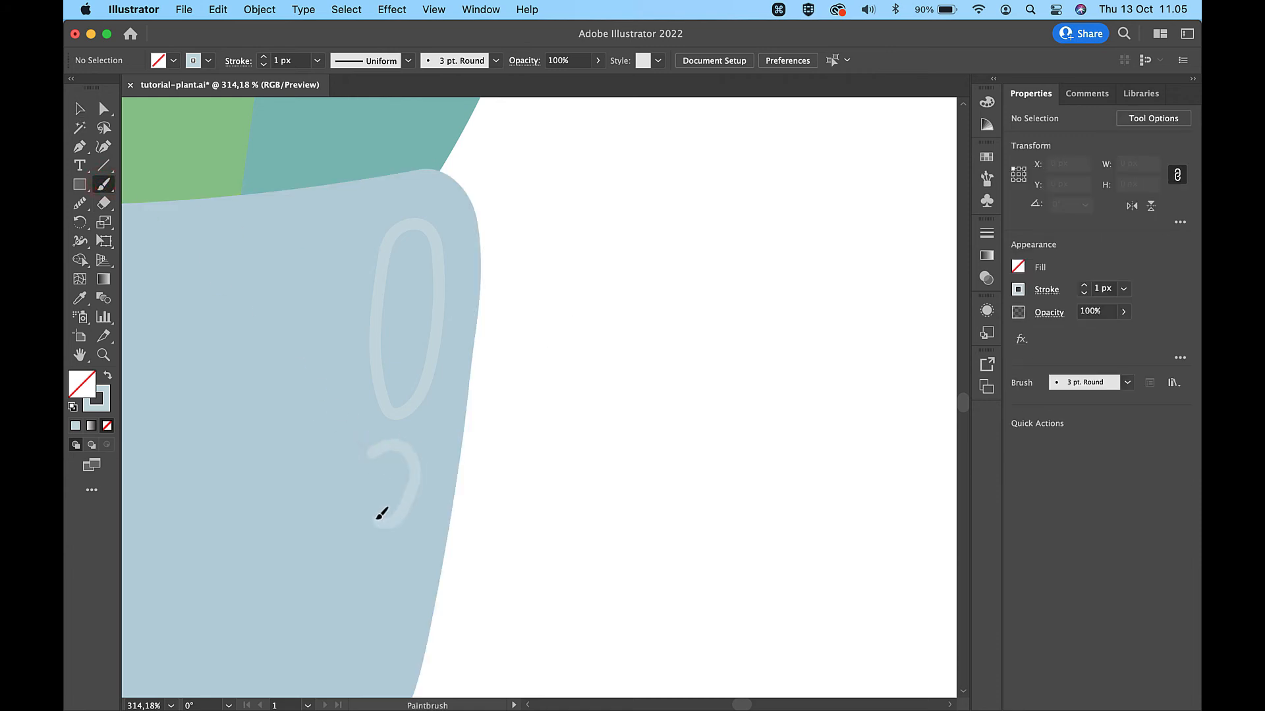
key("a")
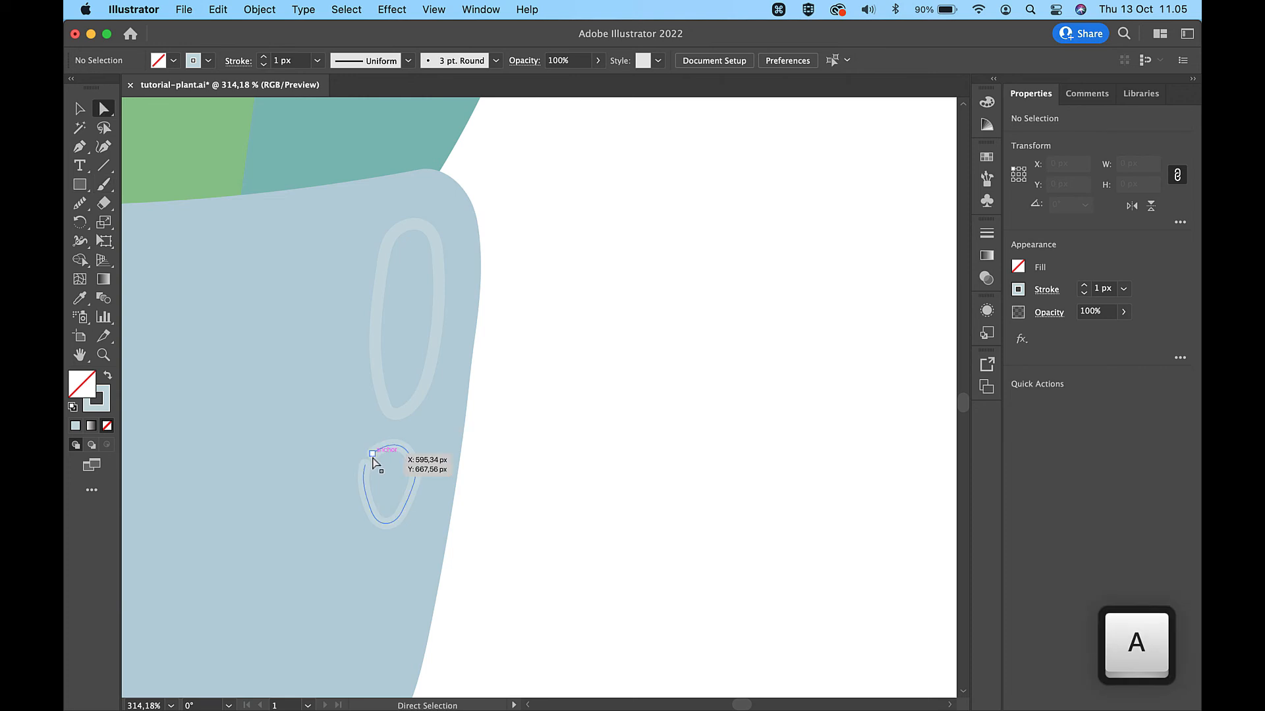
left_click(370, 452, "shift")
key("super+j")
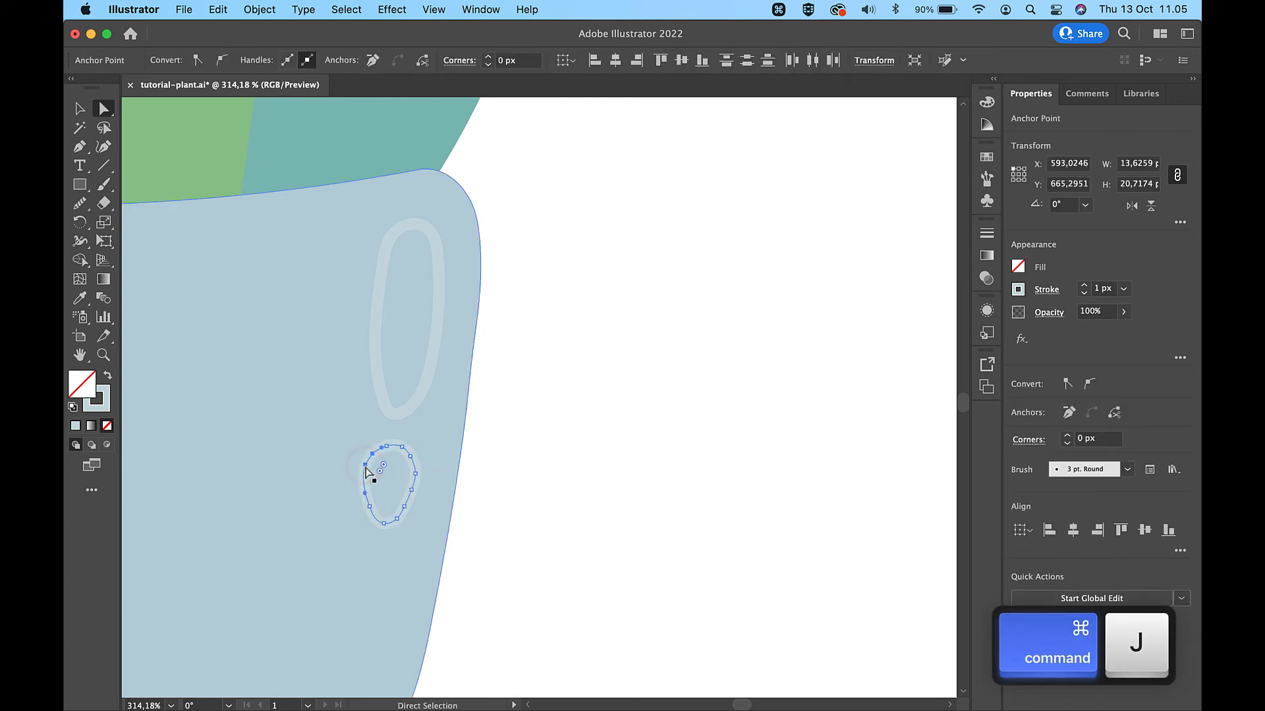
Smooth the upper outline of the small oval with the Smooth tool.
left_click(80, 204)
mouse_move(378, 446)
left_mouse_down()
mouse_move(381, 490)
mouse_move(405, 505)
mouse_move(404, 461)
mouse_move(369, 457)
left_mouse_up()
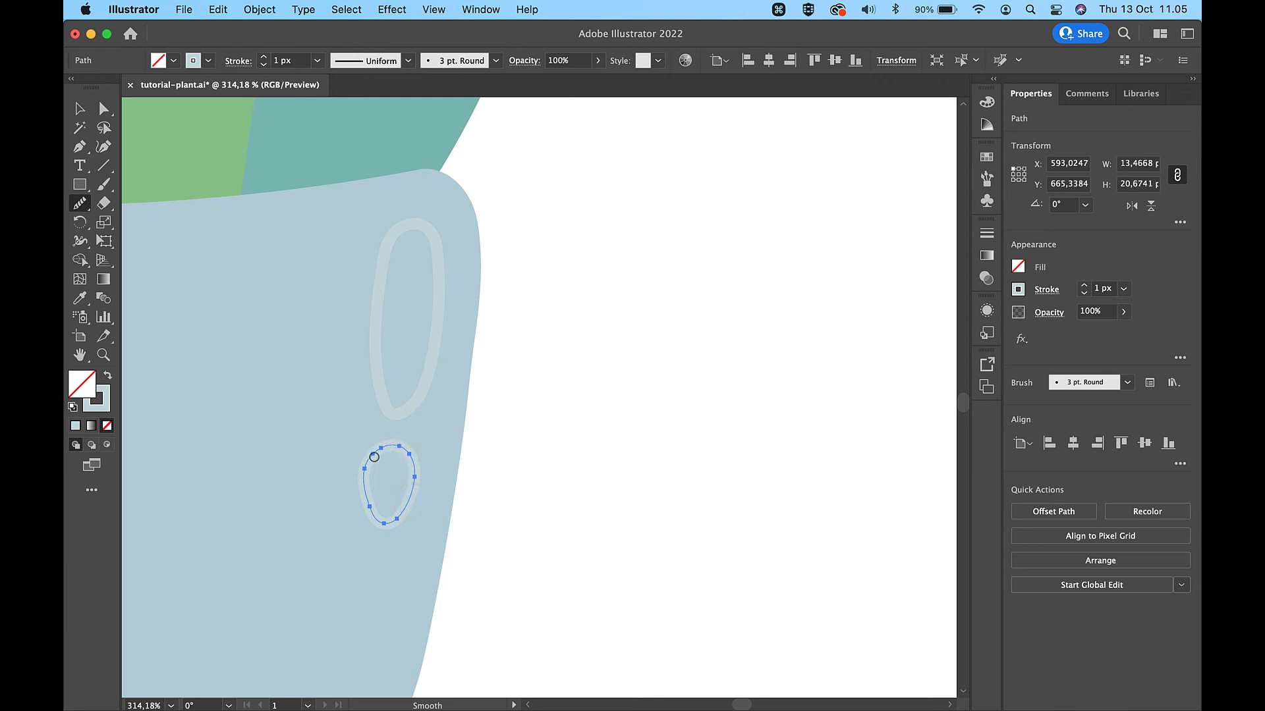
key("v")
left_click_drag(413, 449, 417, 451)
Fill both oval highlights on the pot with the #D8E3E5 palette color, sampled with the Eyedropper.
left_click(423, 399, "shift")
scroll(422, 394, "down", 5)
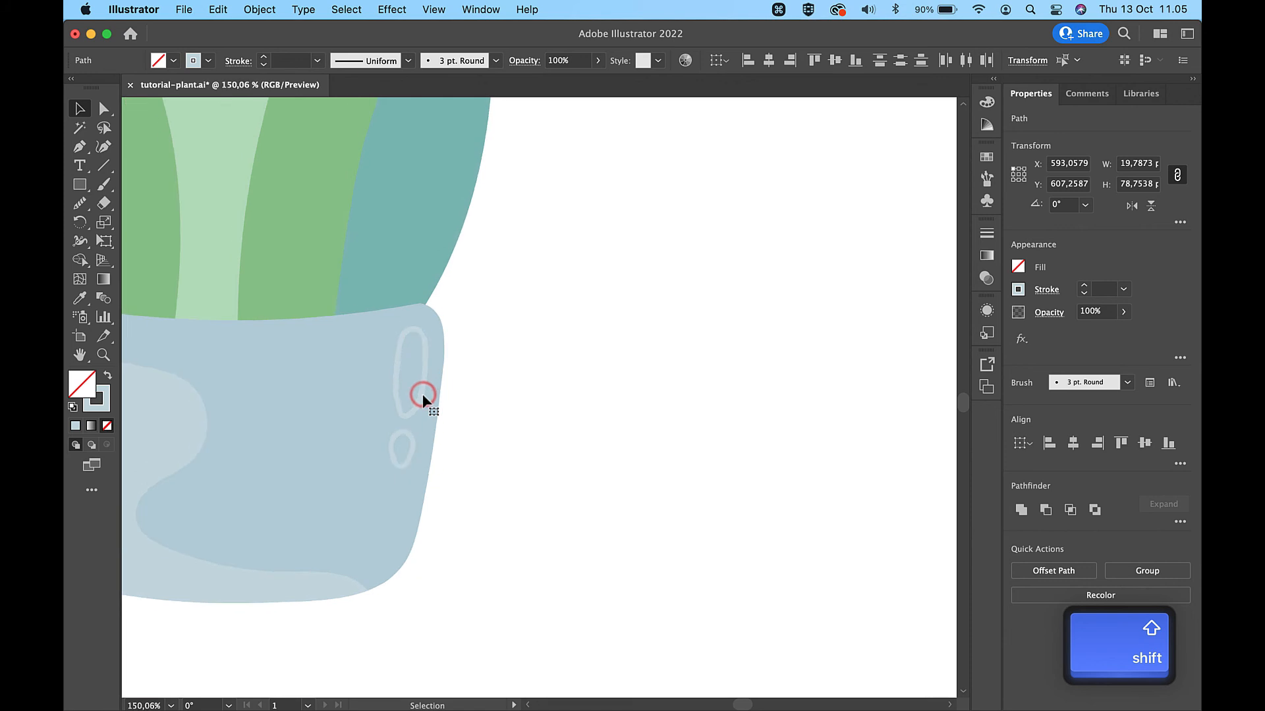
key("i")
scroll(352, 245, "down", 2)
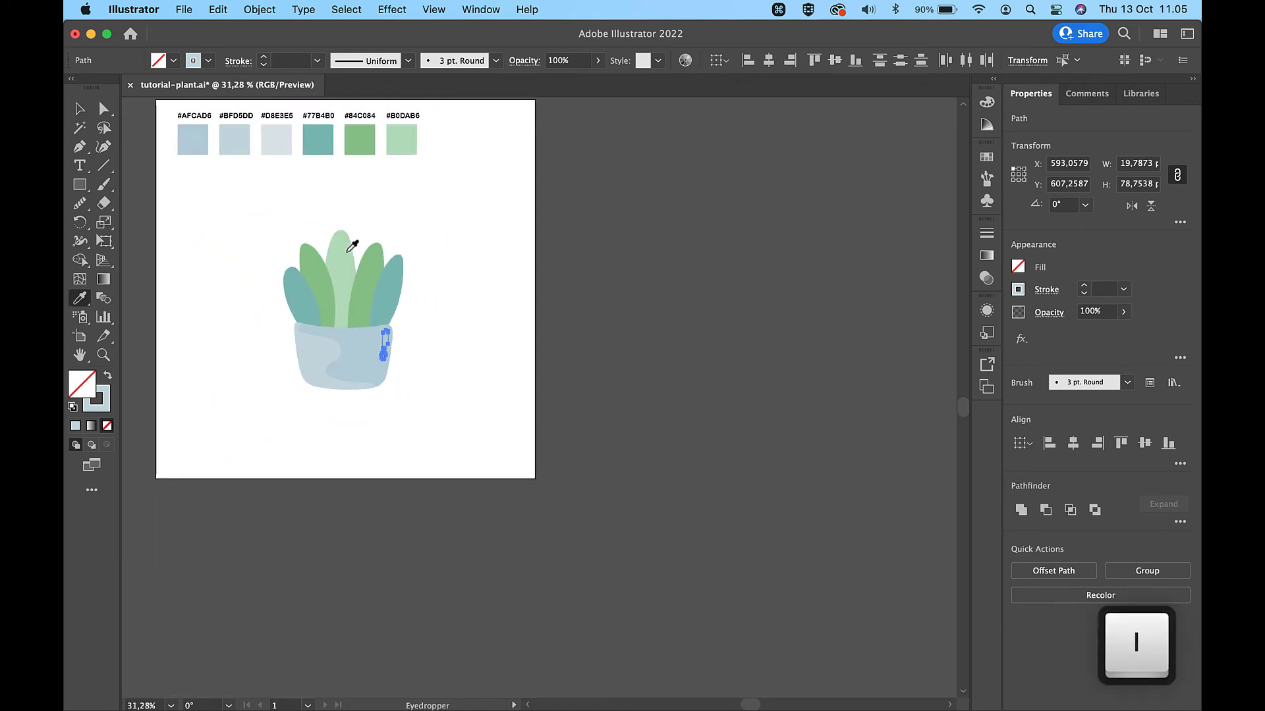
left_click(291, 140)
key("v")
left_click(505, 290)
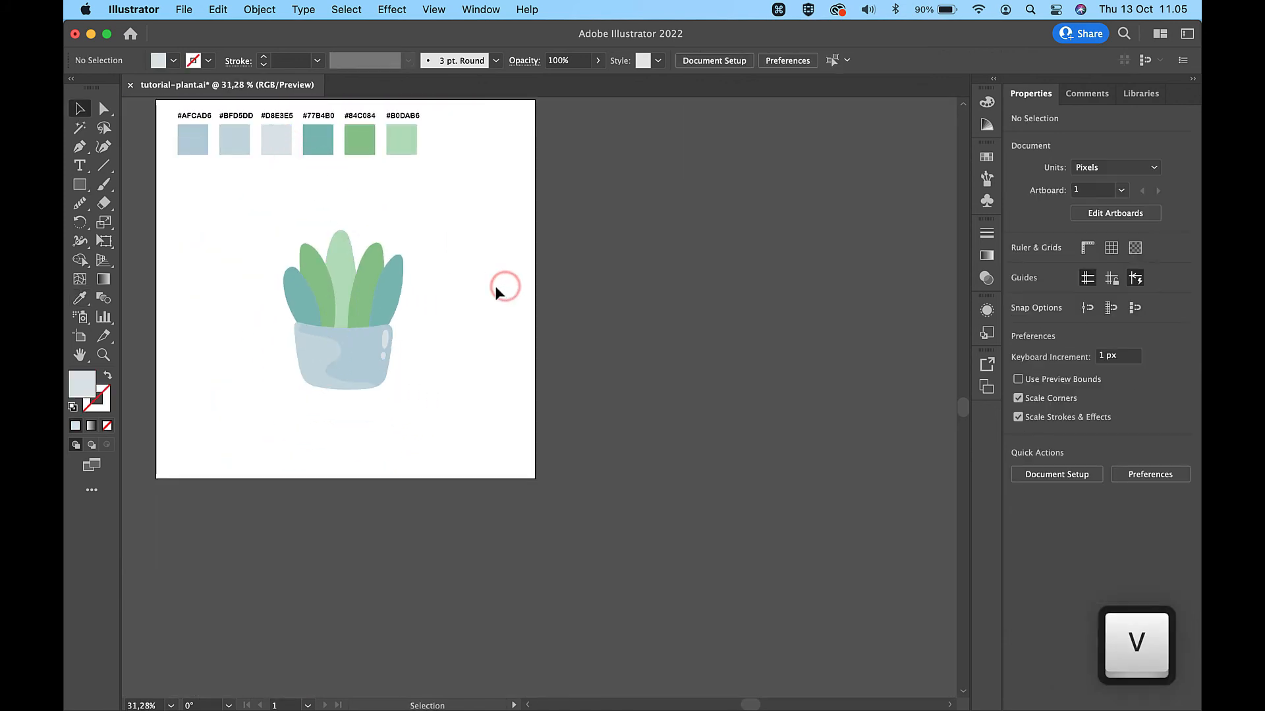
Nudge the tall oval highlight slightly left and down on the pot.
scroll(410, 387, "up", 3)
left_click(337, 290)
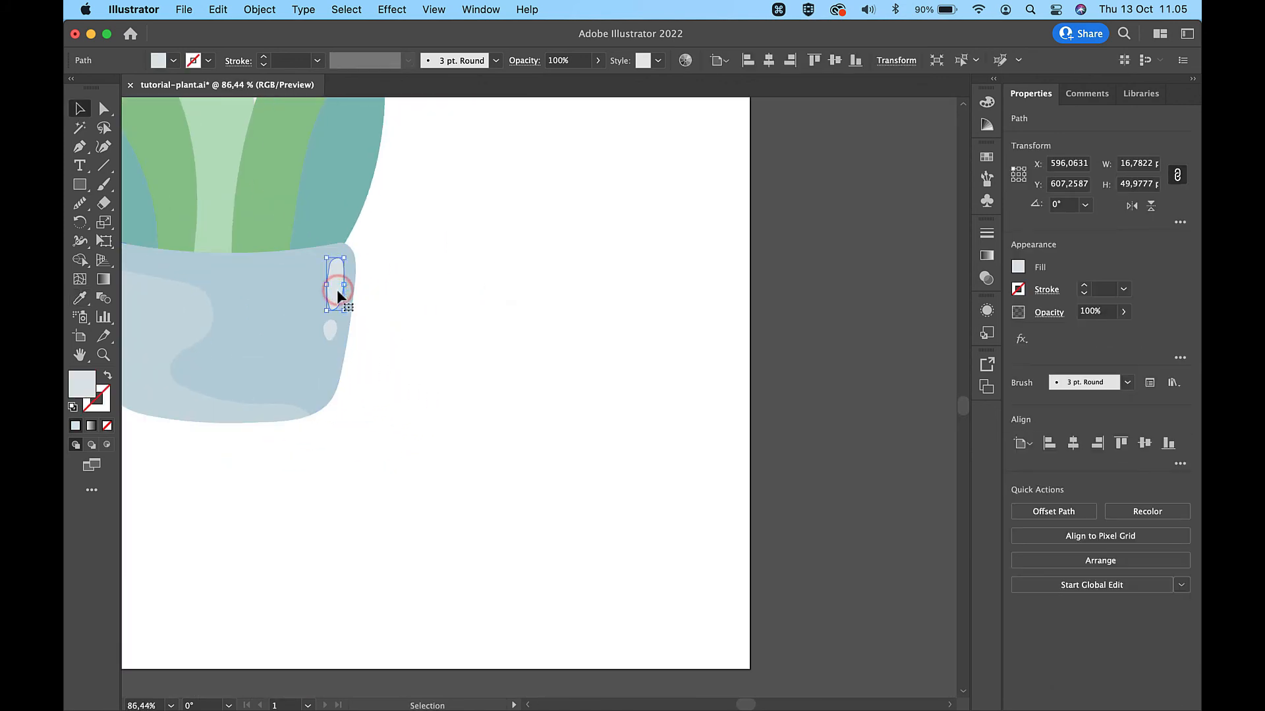
scroll(337, 290, "up", 2)
key("Left")
key("Down")
left_click(498, 298)
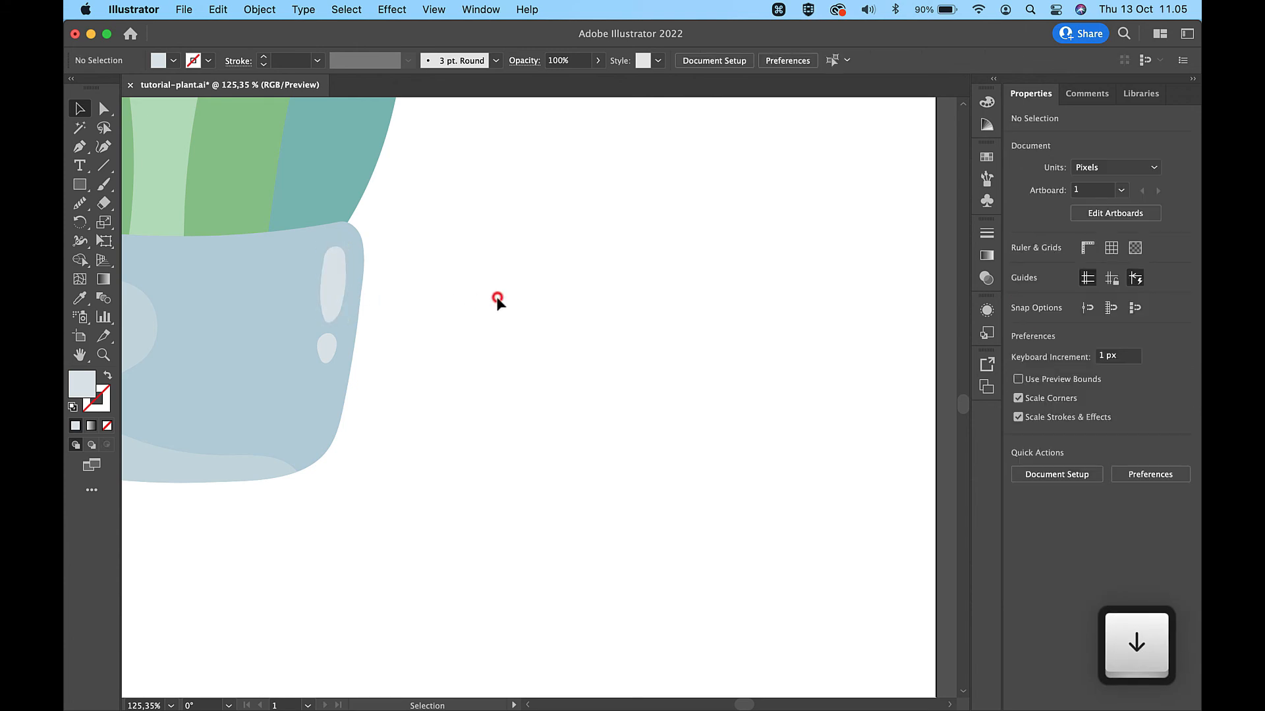
Draw a wavy vein about 58 px wide and 156 px tall down the leftmost teal leaf with the Paintbrush, ending over the pot.
scroll(497, 299, "down", 6)
scroll(496, 296, "up", 2)
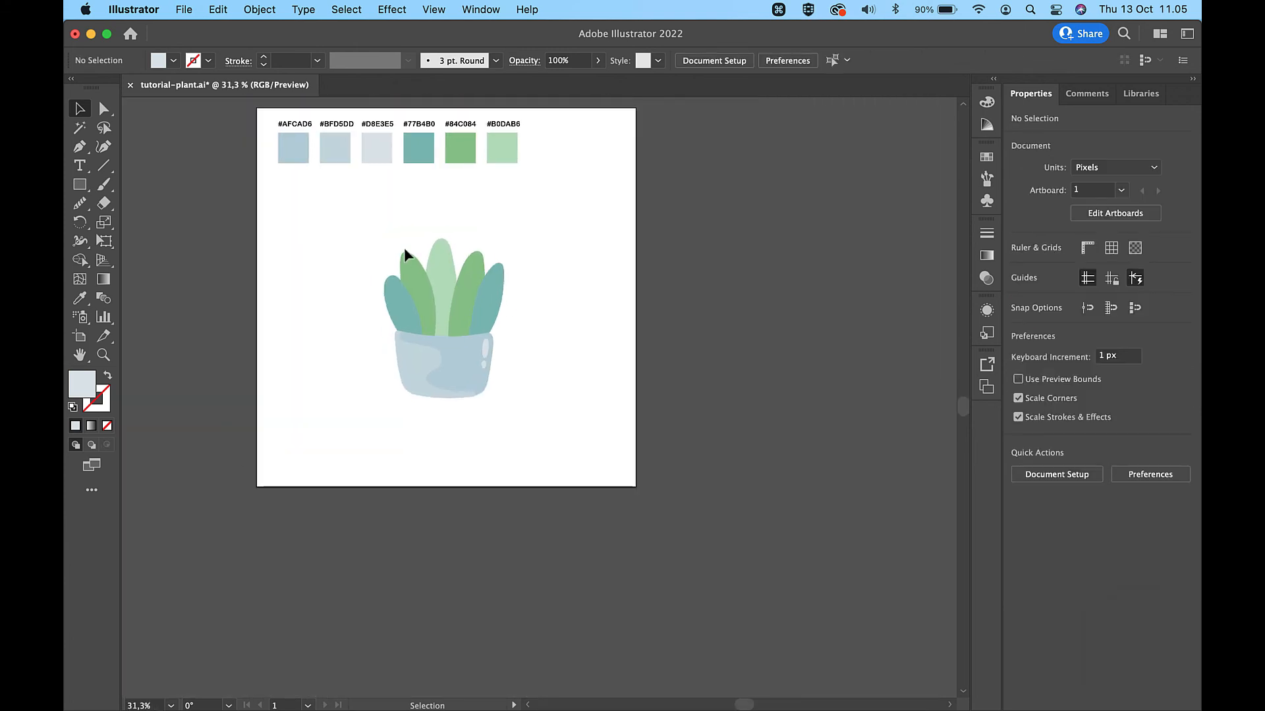
scroll(404, 247, "up", 1)
left_click(397, 318)
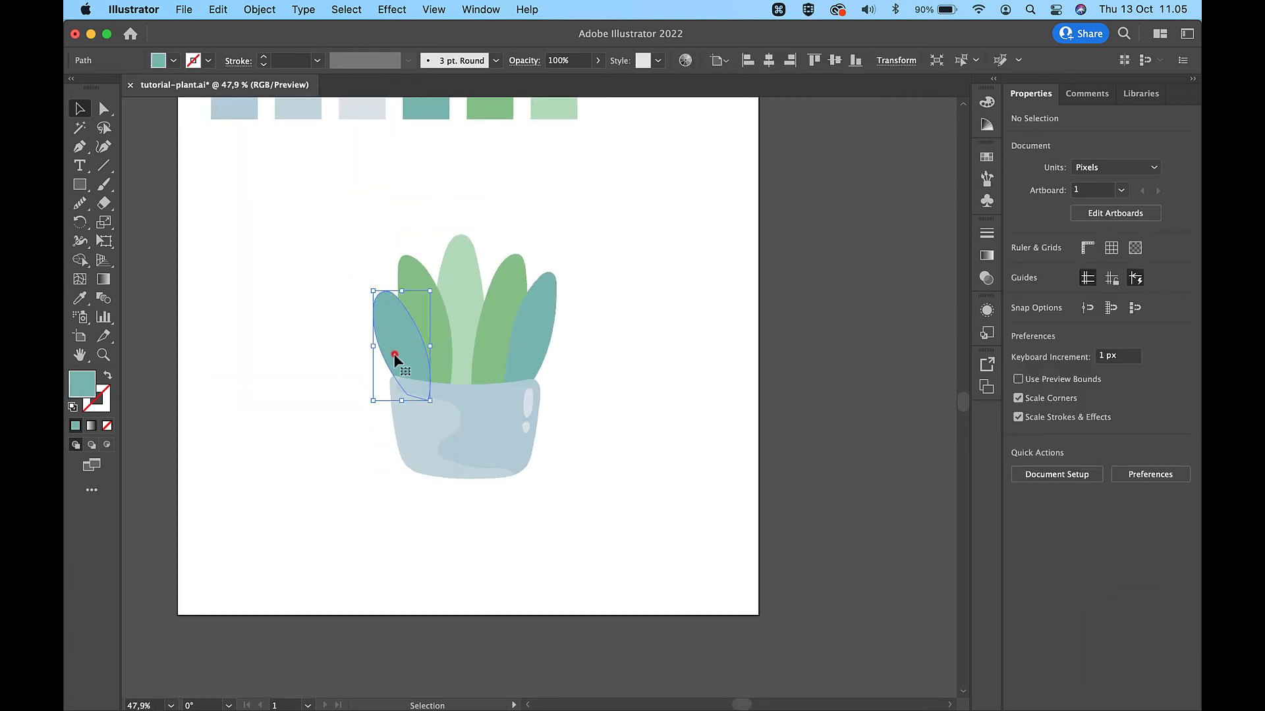
left_click(260, 291)
key("b")
scroll(325, 282, "up", 2)
scroll(386, 310, "up", 2)
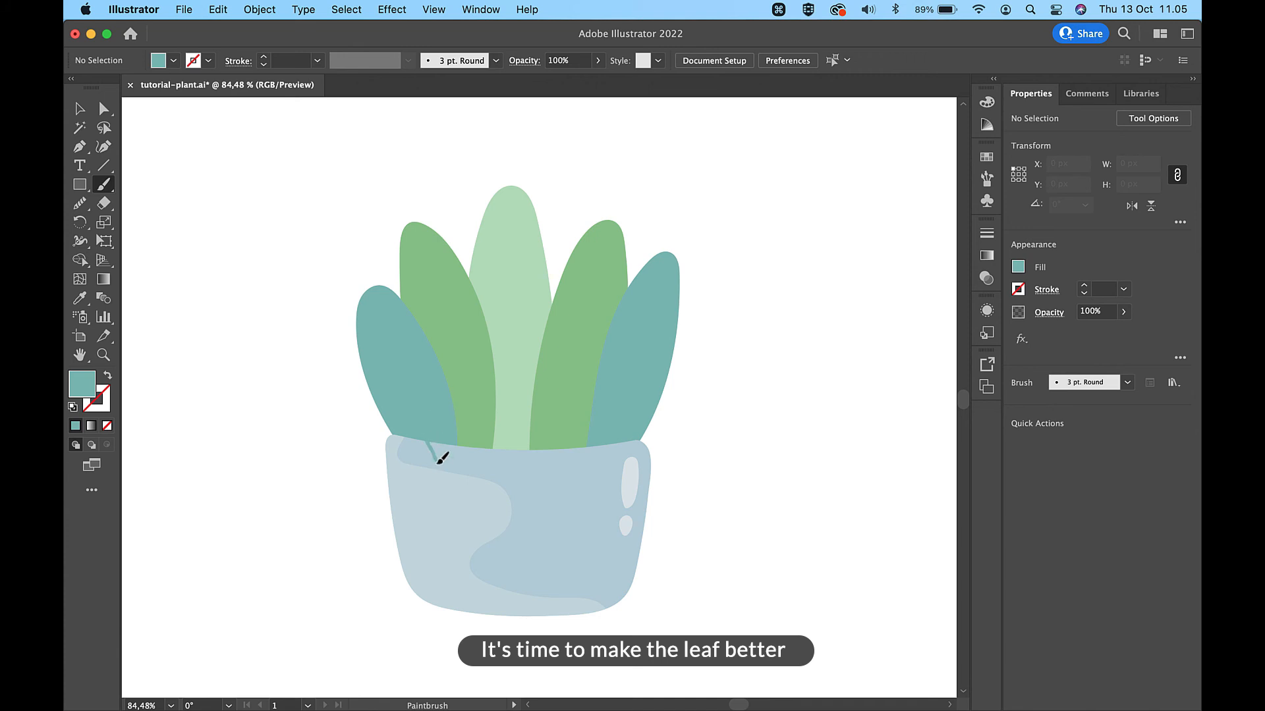
left_click_drag(440, 459, 437, 469)
key("v")
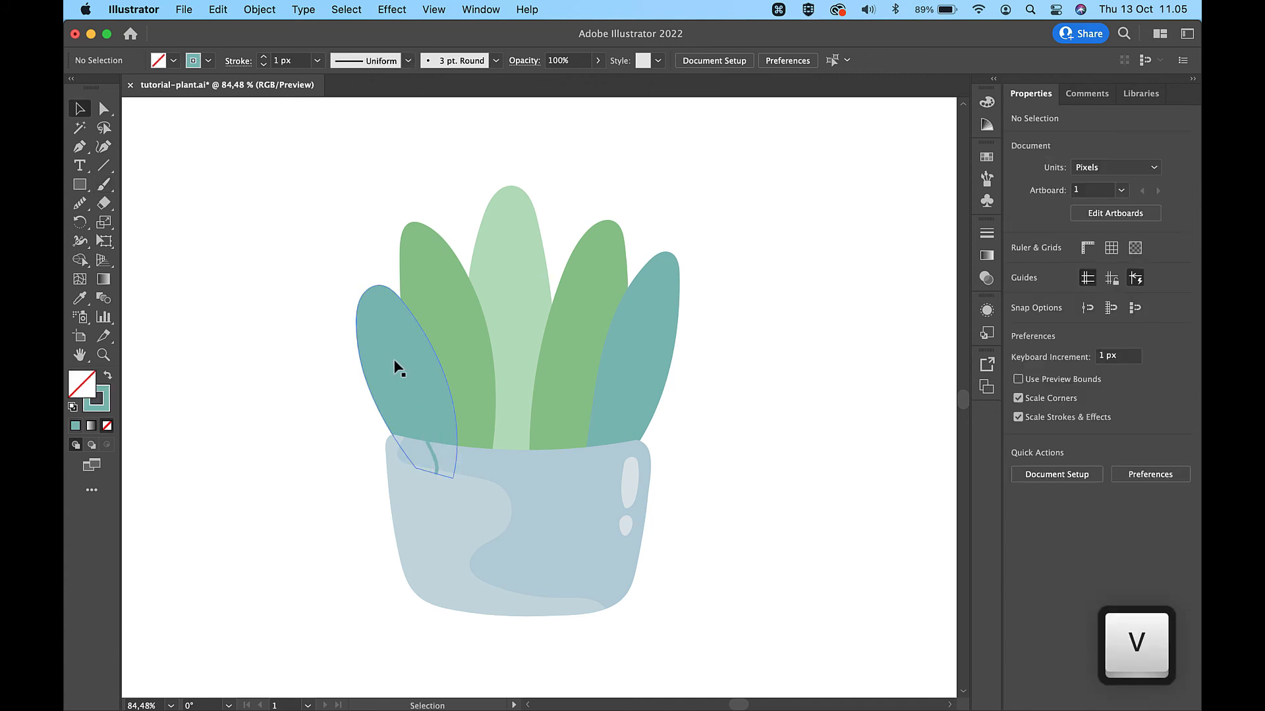
Change the wavy vein's stroke color to white, #FFFFFF.
left_click(394, 359)
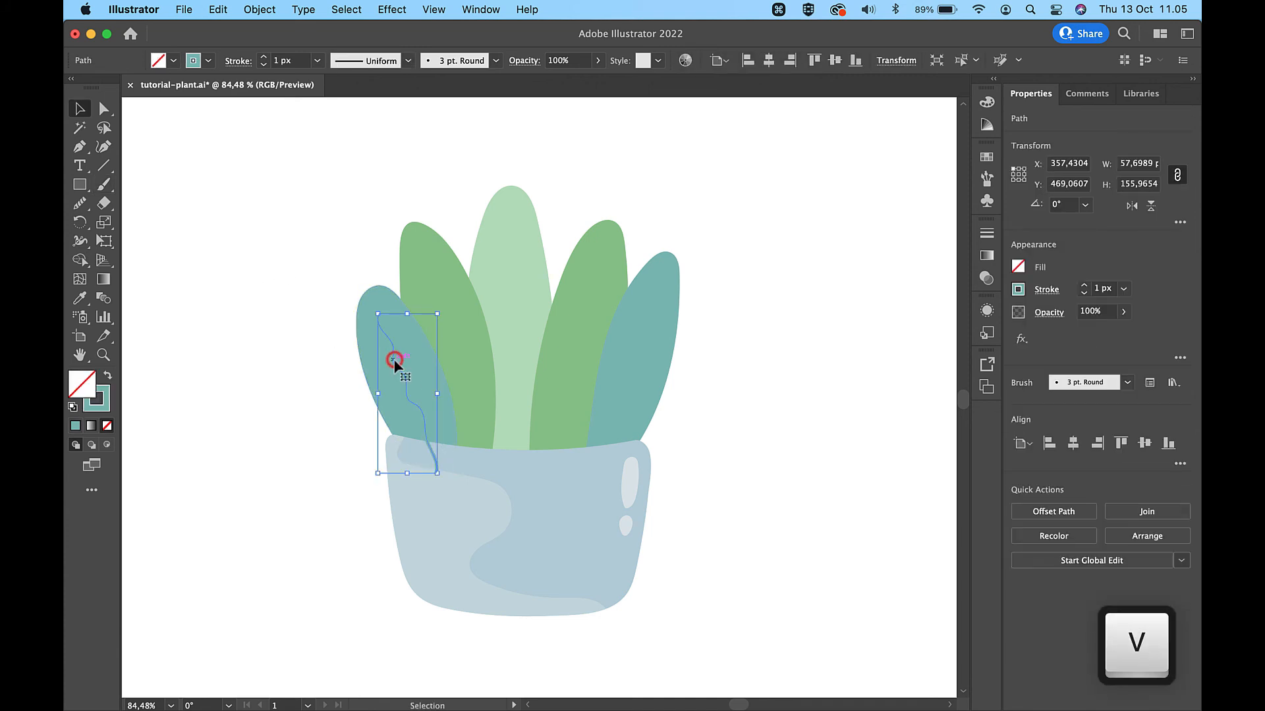
double_click(100, 399)
type("ffffff")
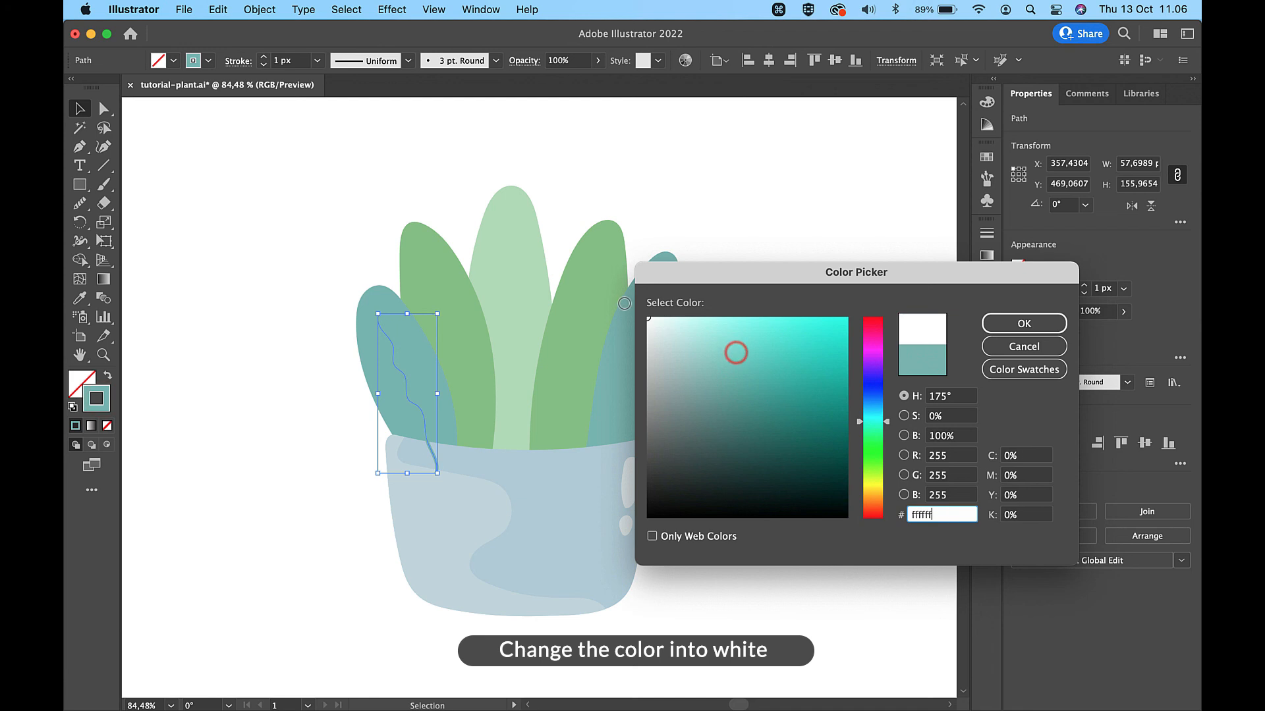
left_click(1023, 323)
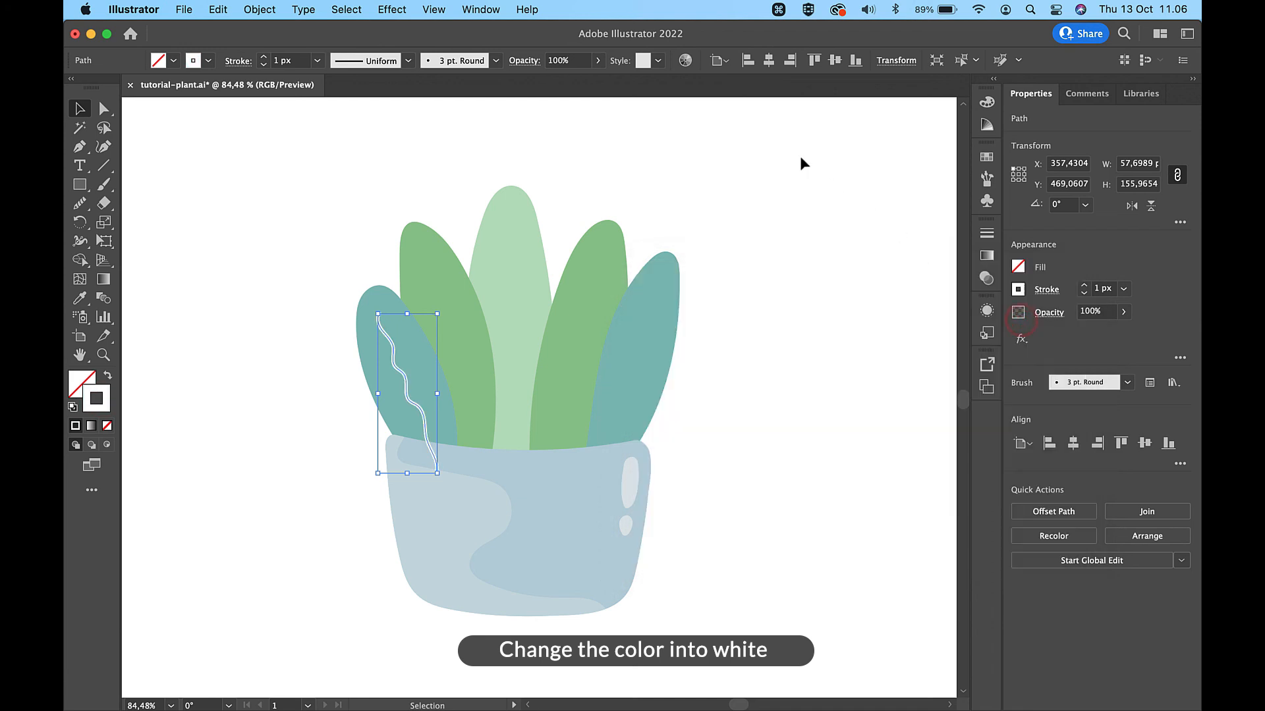
left_click(801, 159)
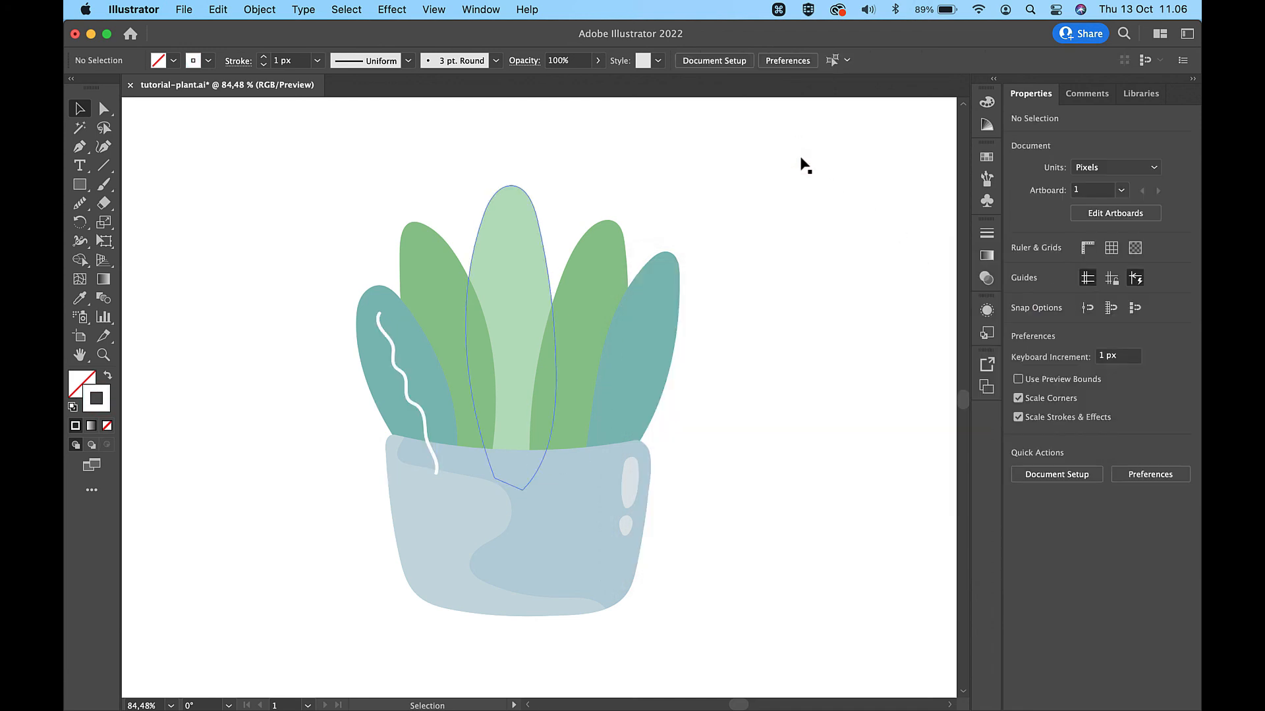
Set the white vein's opacity to 80% and its stroke weight to 2 px.
left_click(395, 342)
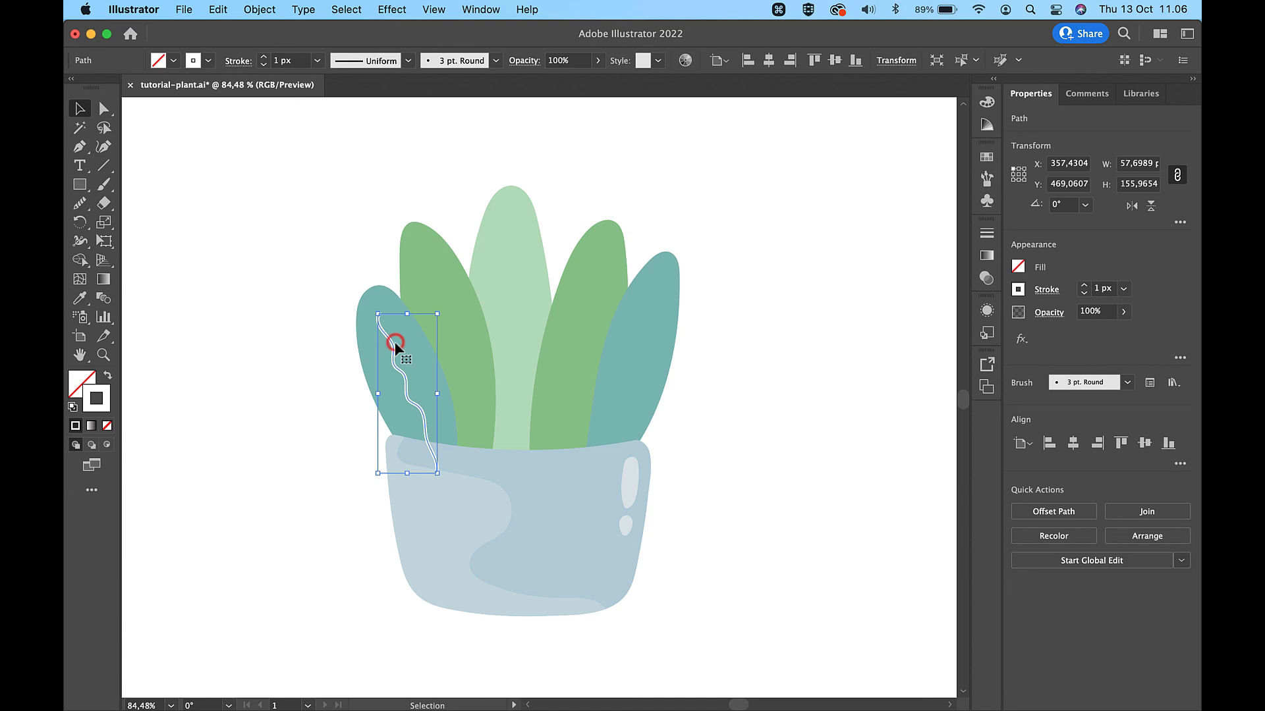
left_click(570, 61)
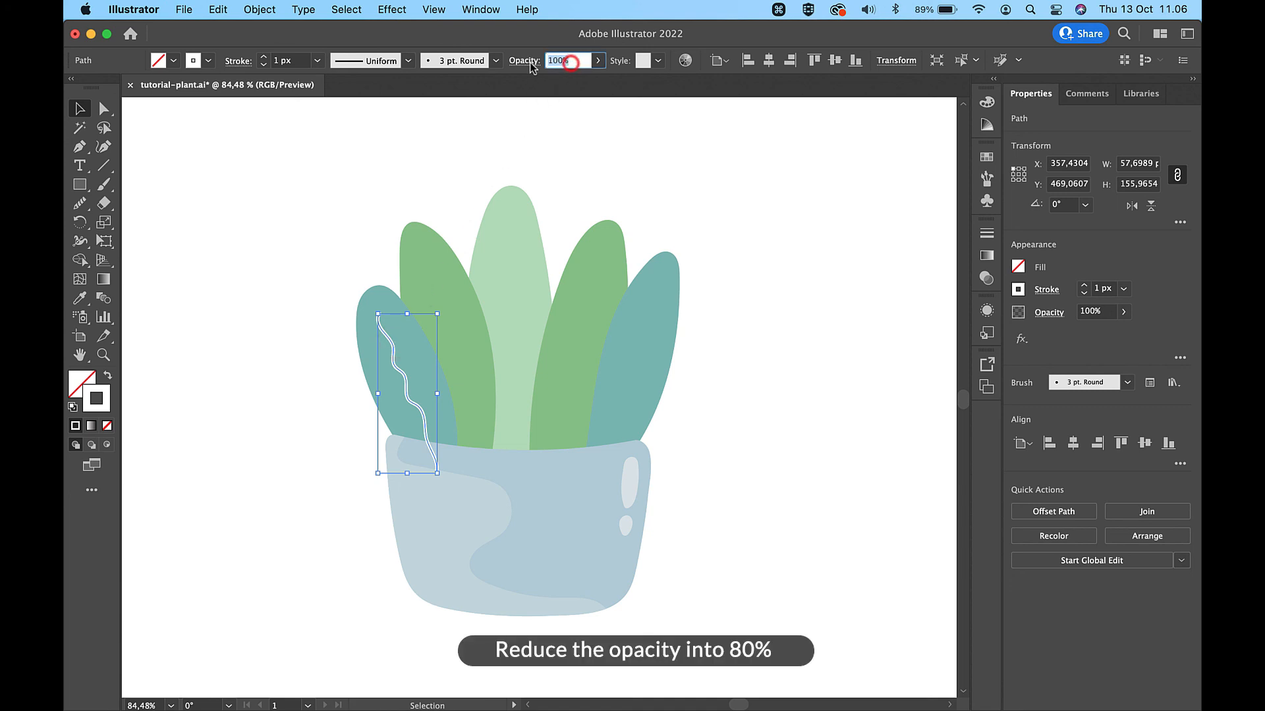
type("80")
key("Return")
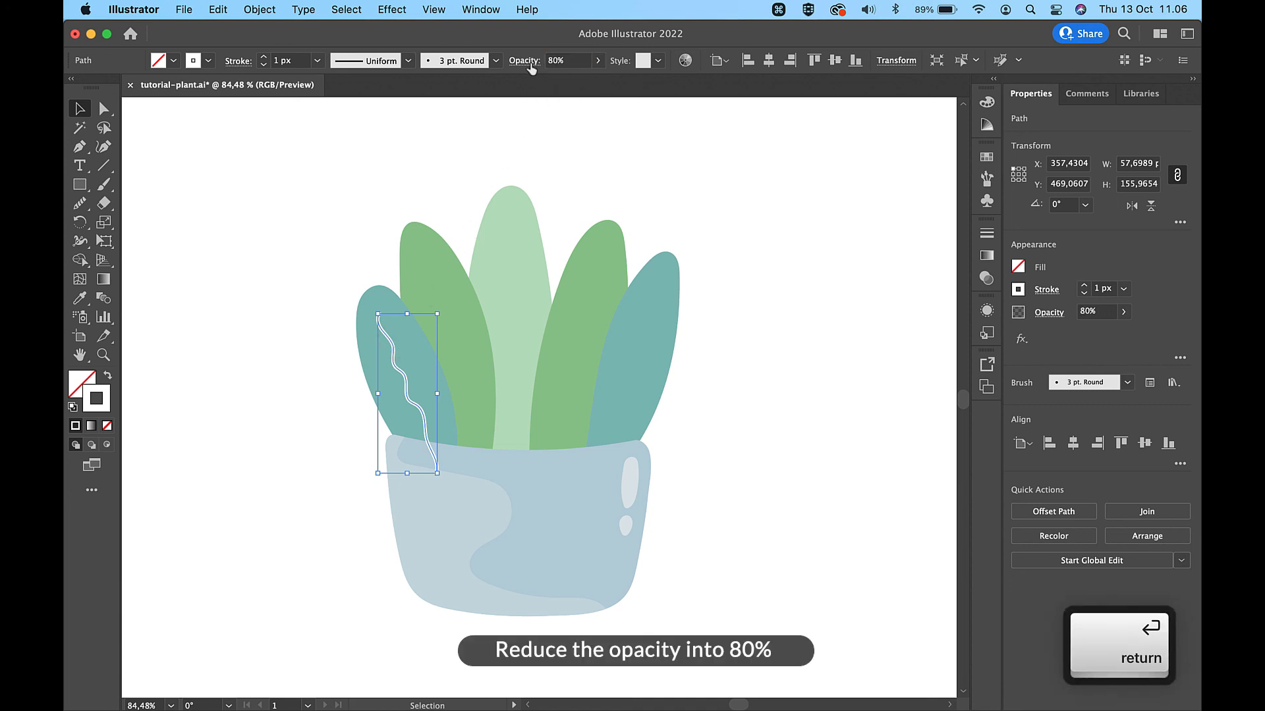
left_click(672, 168)
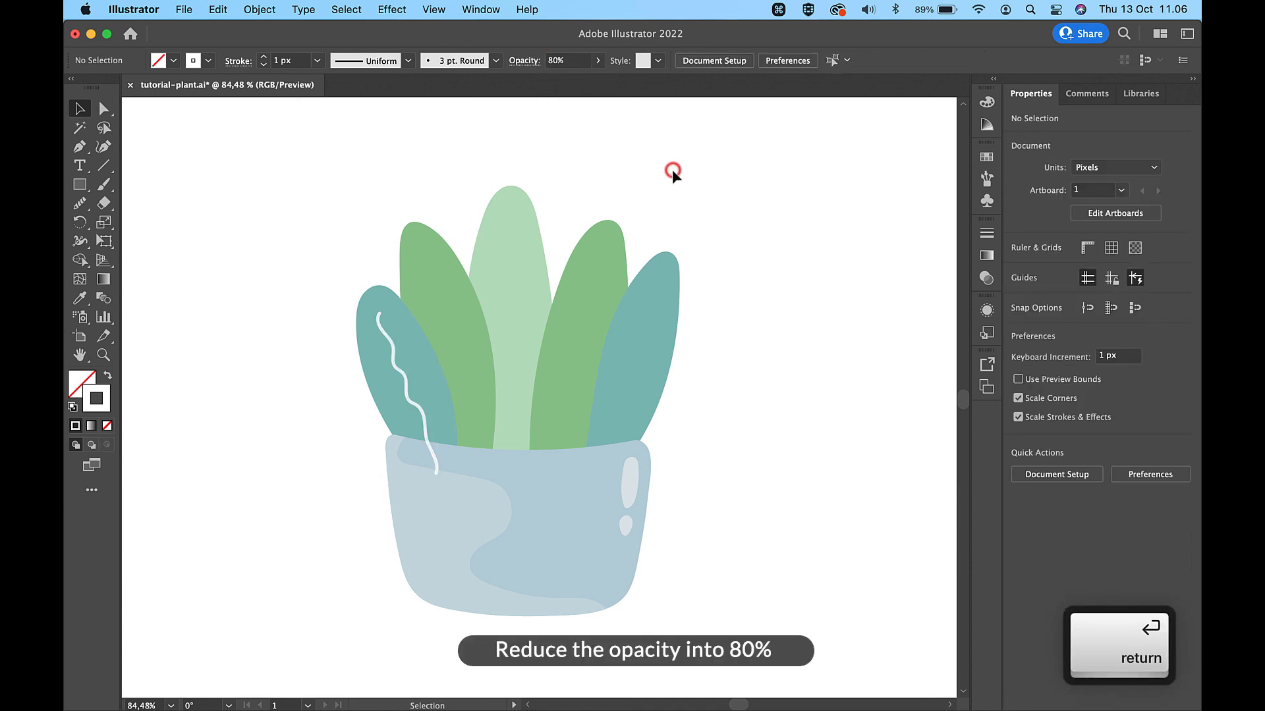
left_click(394, 363)
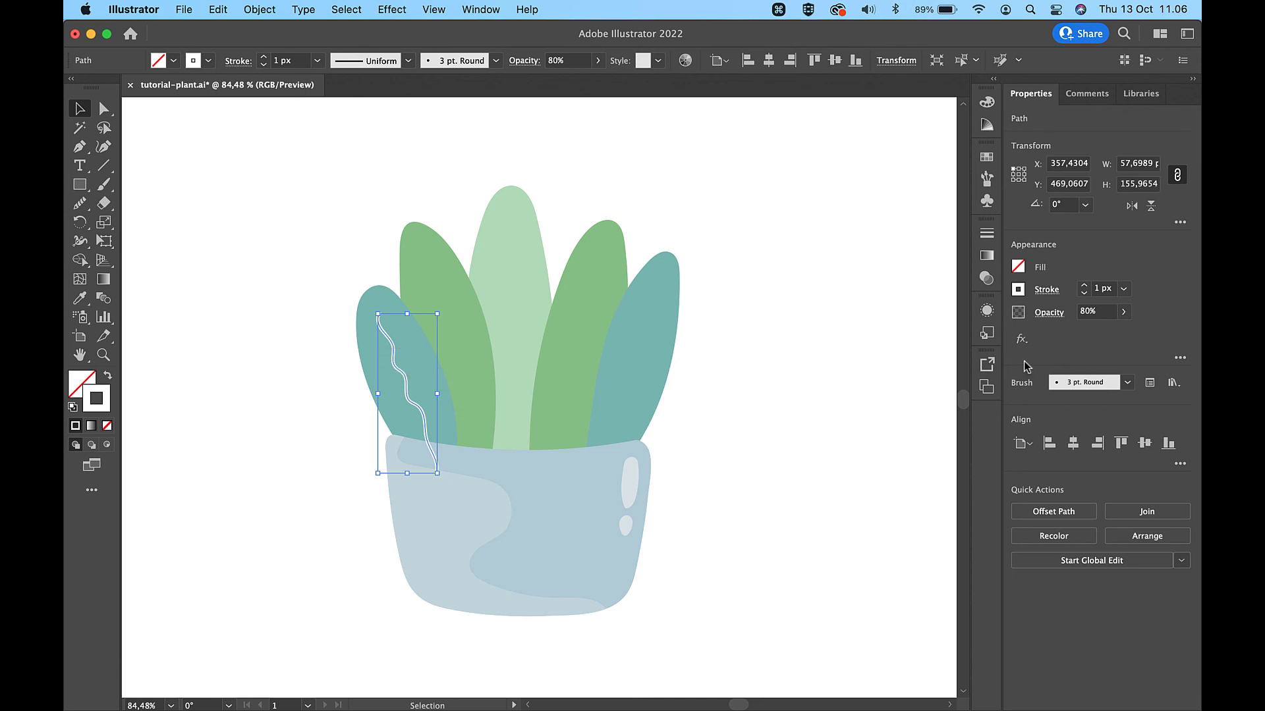
left_click(1084, 287)
left_click(847, 326)
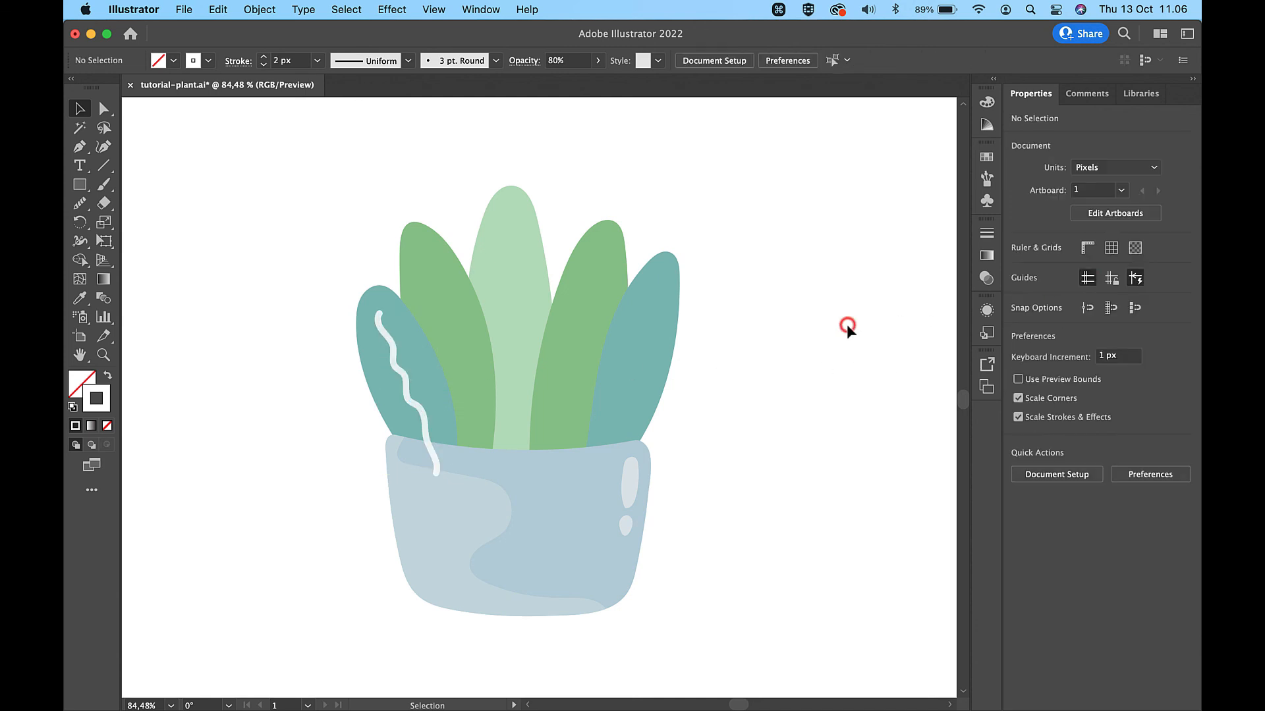
Send the leftmost leaf's vein backward so its lower end sits behind the pot.
left_click(393, 360)
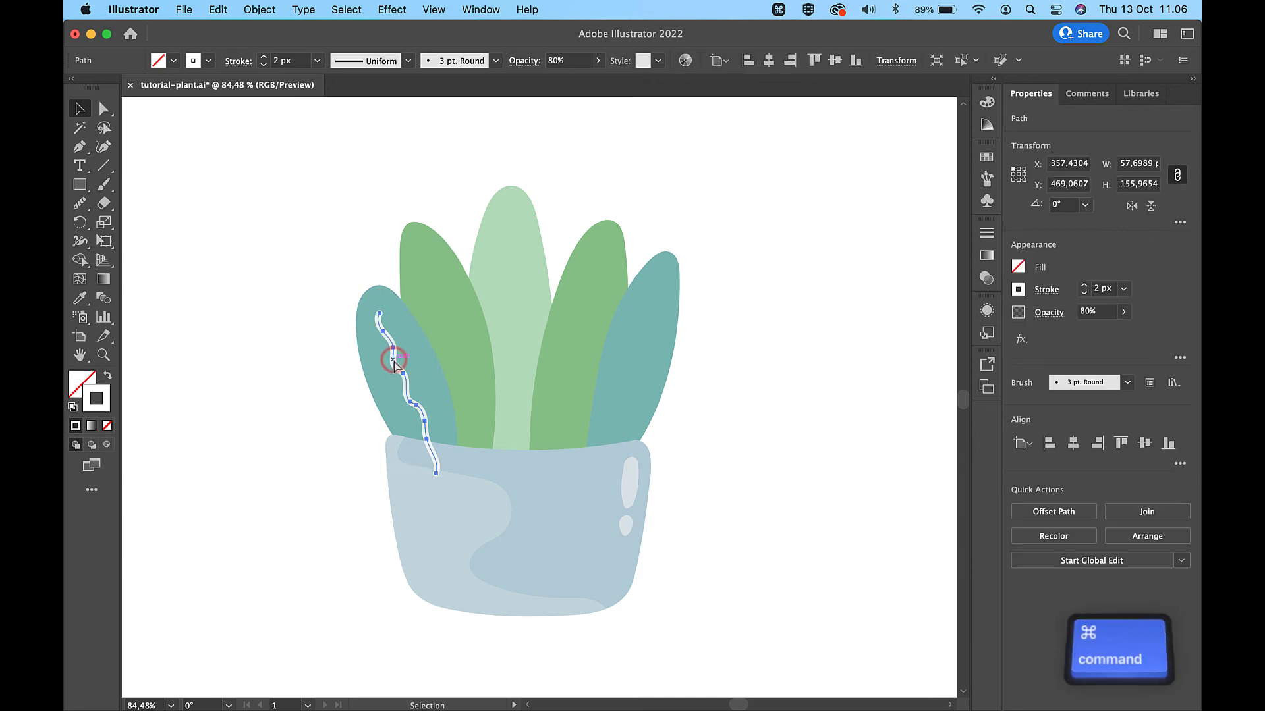
key("super+bracketleft")
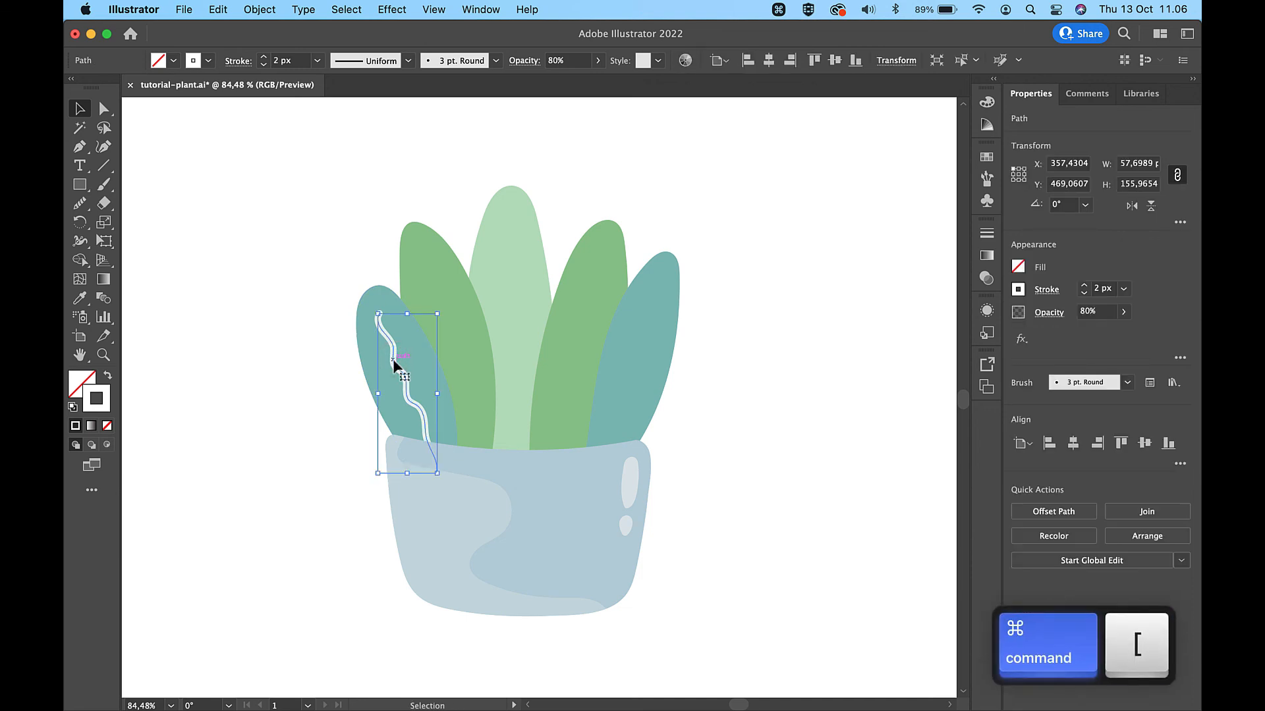
left_click(291, 303)
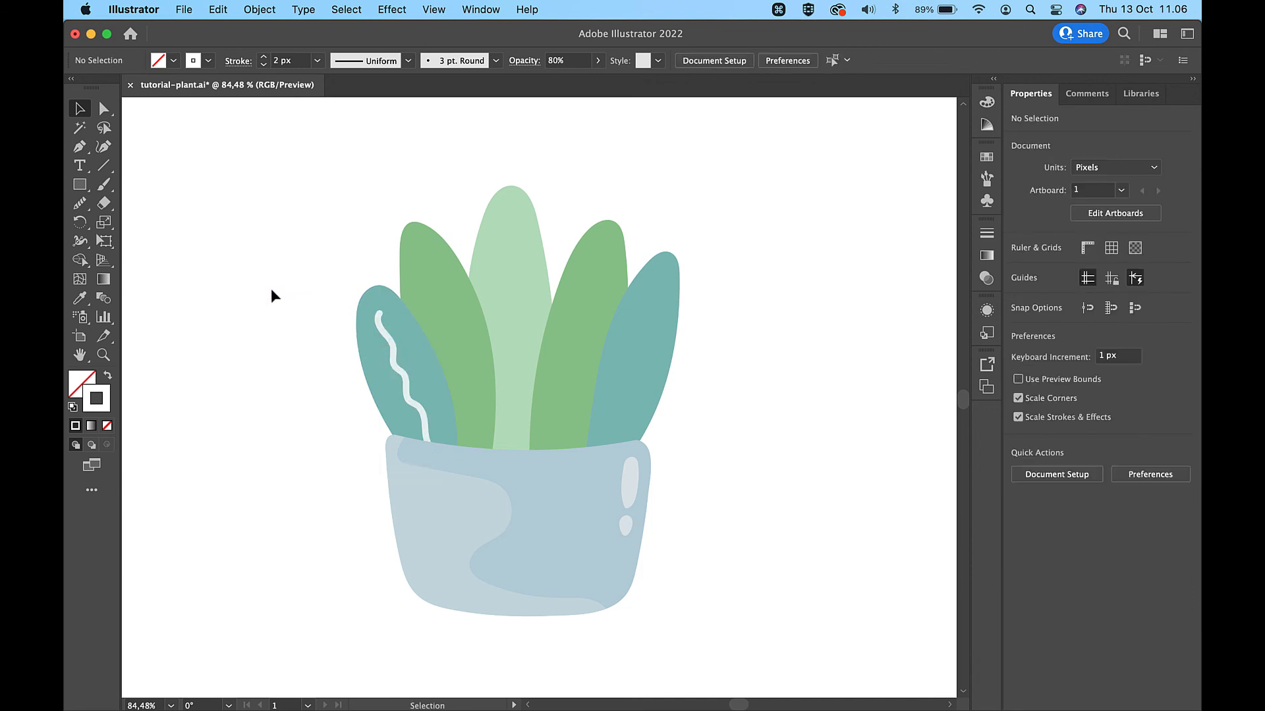
Draw a wavy white vein with the Paintbrush down each of the other four leaves, extending each one over the pot's rim.
left_click(106, 187)
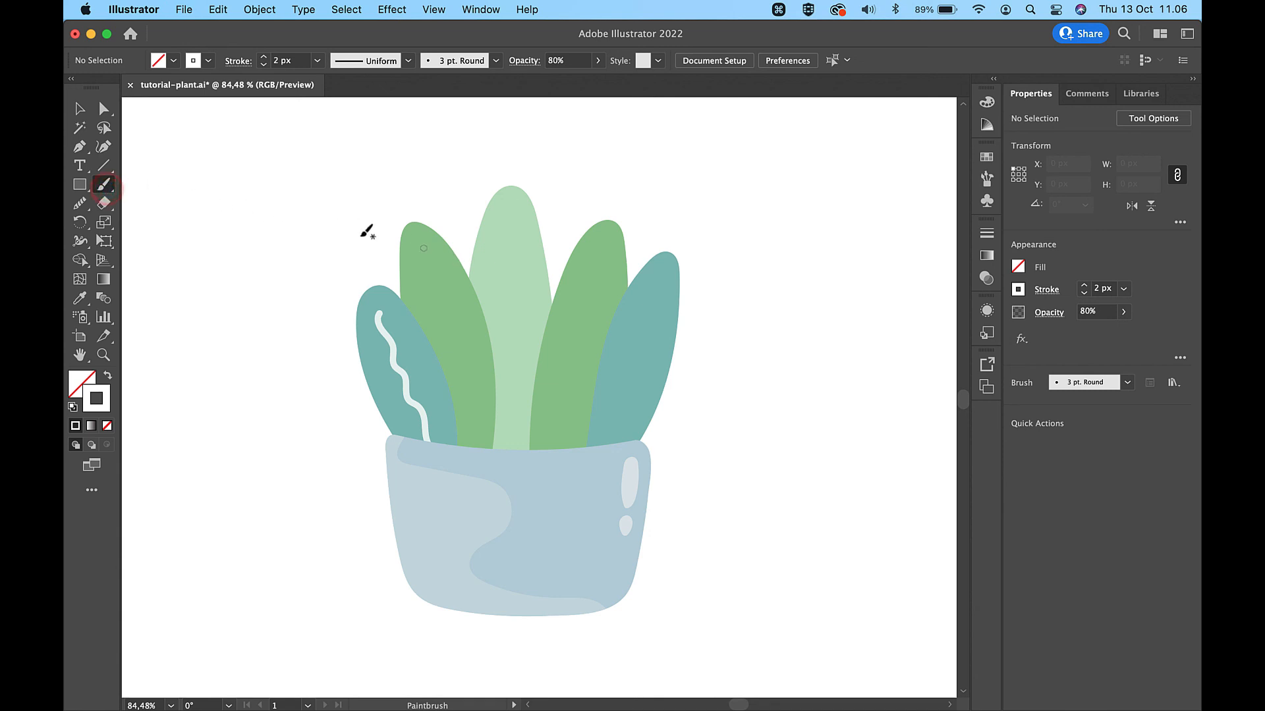
left_click_drag(420, 246, 450, 344)
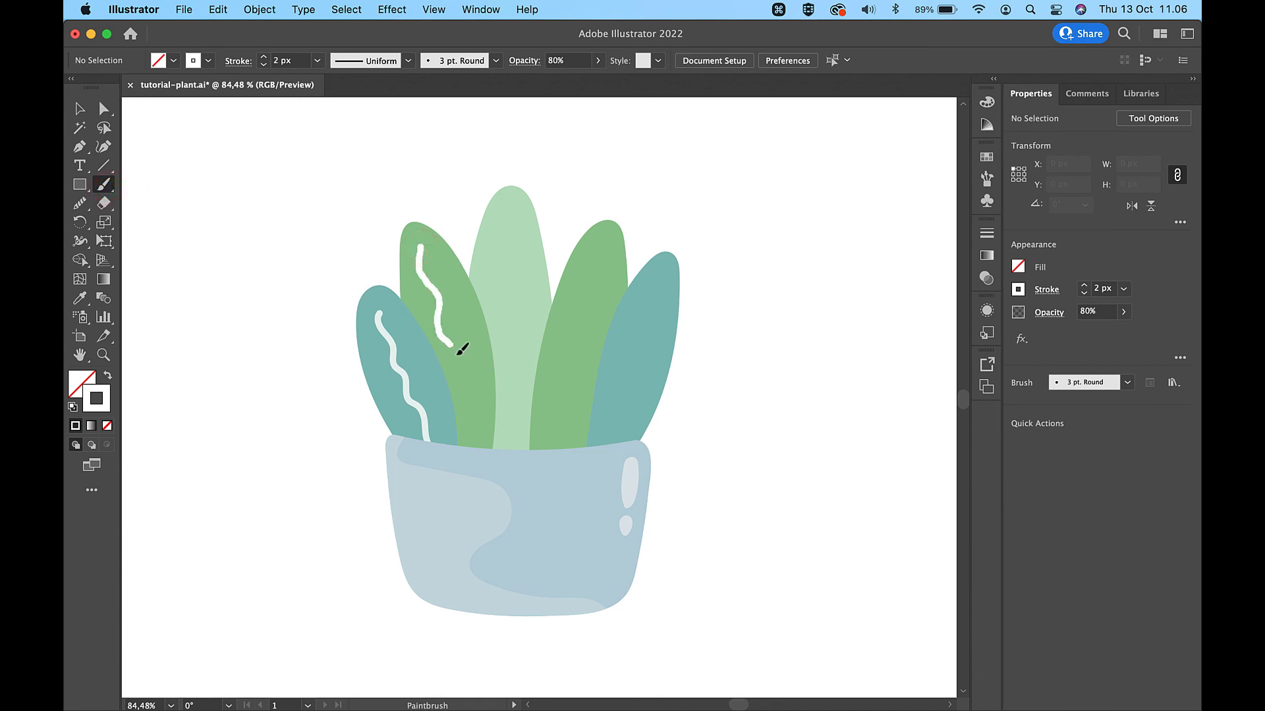
left_click_drag(474, 465, 475, 492)
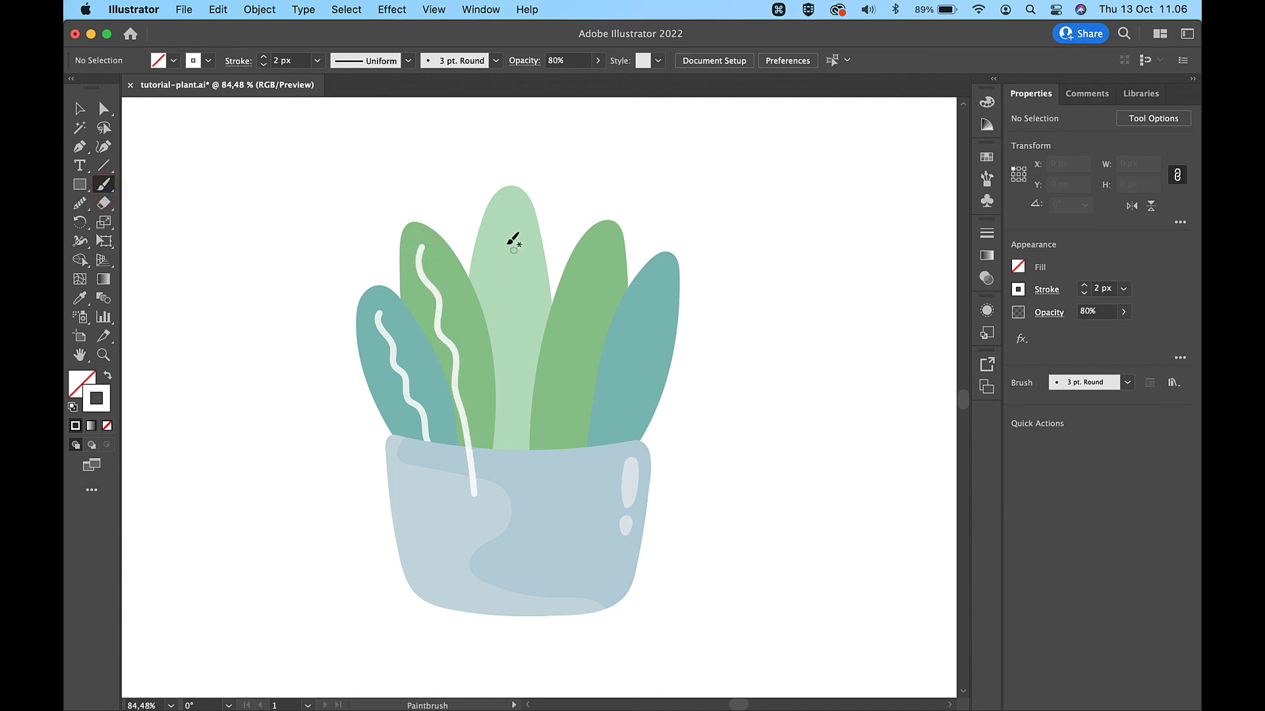
mouse_move(511, 210)
left_mouse_down()
mouse_move(514, 276)
mouse_move(500, 301)
mouse_move(514, 325)
left_mouse_up()
left_click_drag(511, 465, 509, 472)
left_click_drag(605, 244, 577, 359)
left_click_drag(565, 471, 557, 480)
left_click_drag(652, 309, 621, 425)
left_click_drag(607, 471, 608, 471)
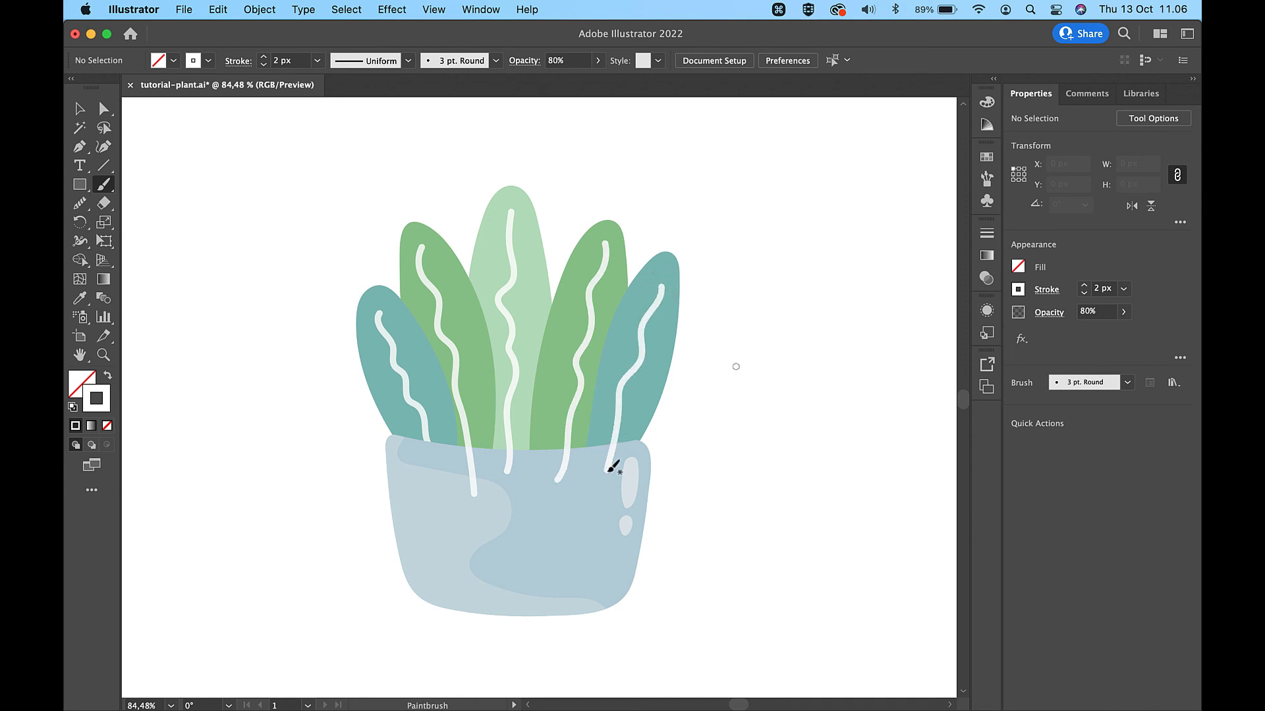
Send the left green leaf's vein behind the pot and nudge it slightly to the right.
key("v")
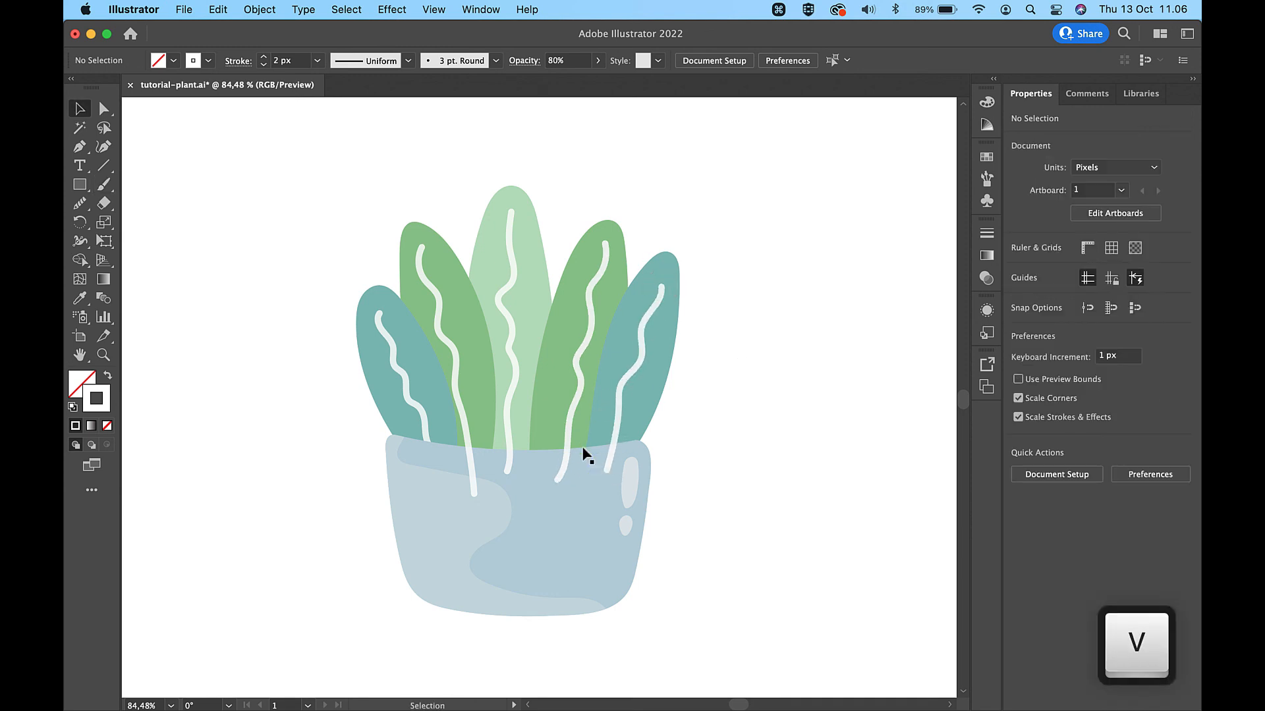
left_click(436, 300)
key("super+bracketleft")
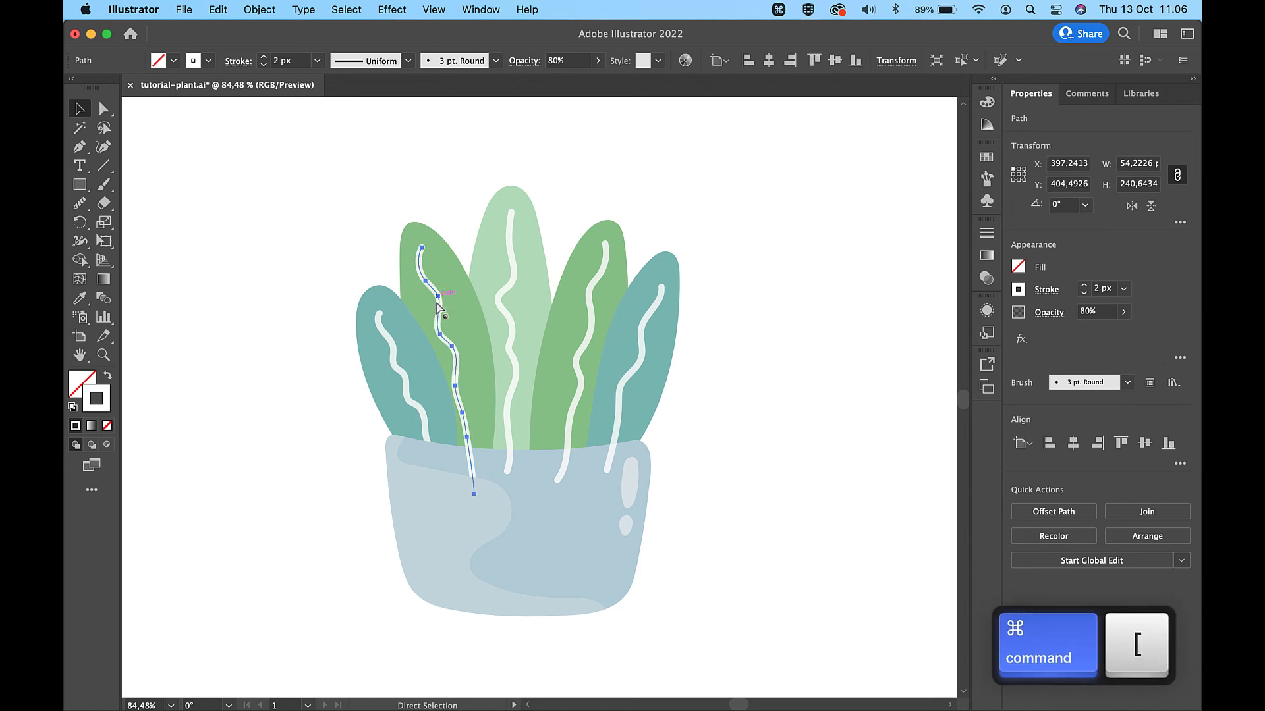
key("super+bracketleft")
key("Right")
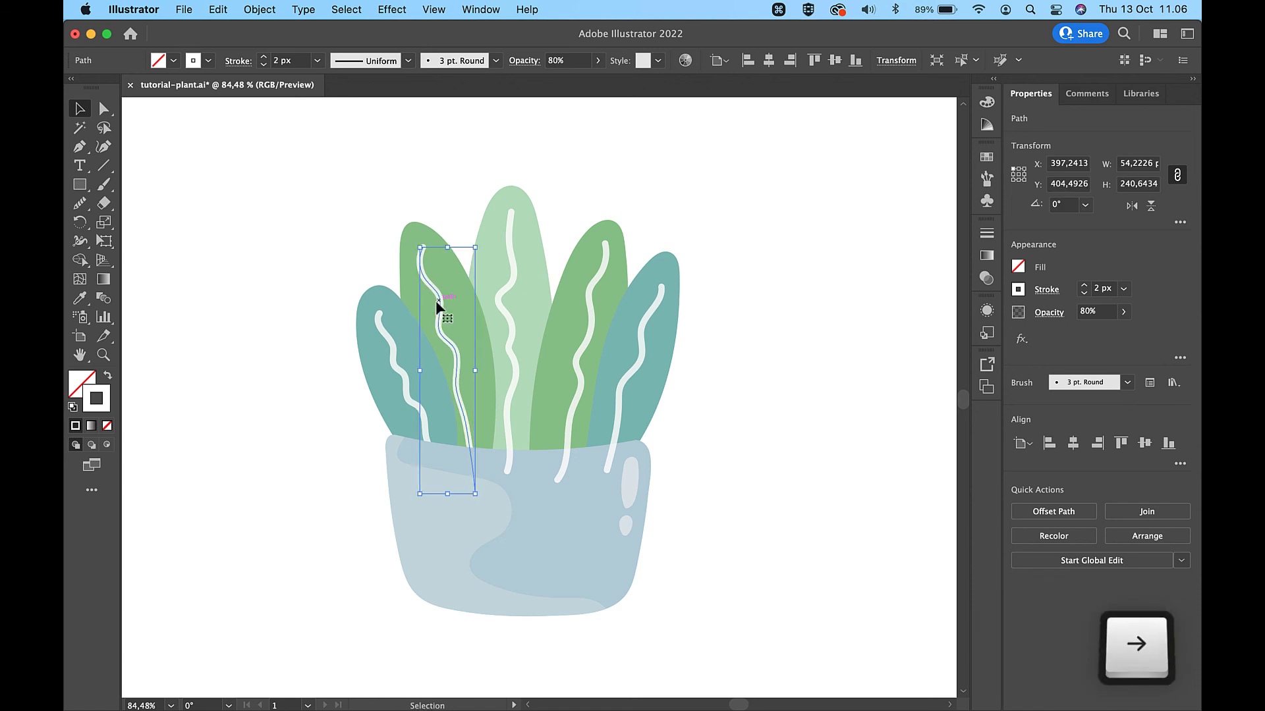
Send the center leaf's vein behind the pot and nudge it 1 px to the right.
left_click(514, 260)
key("super+bracketleft")
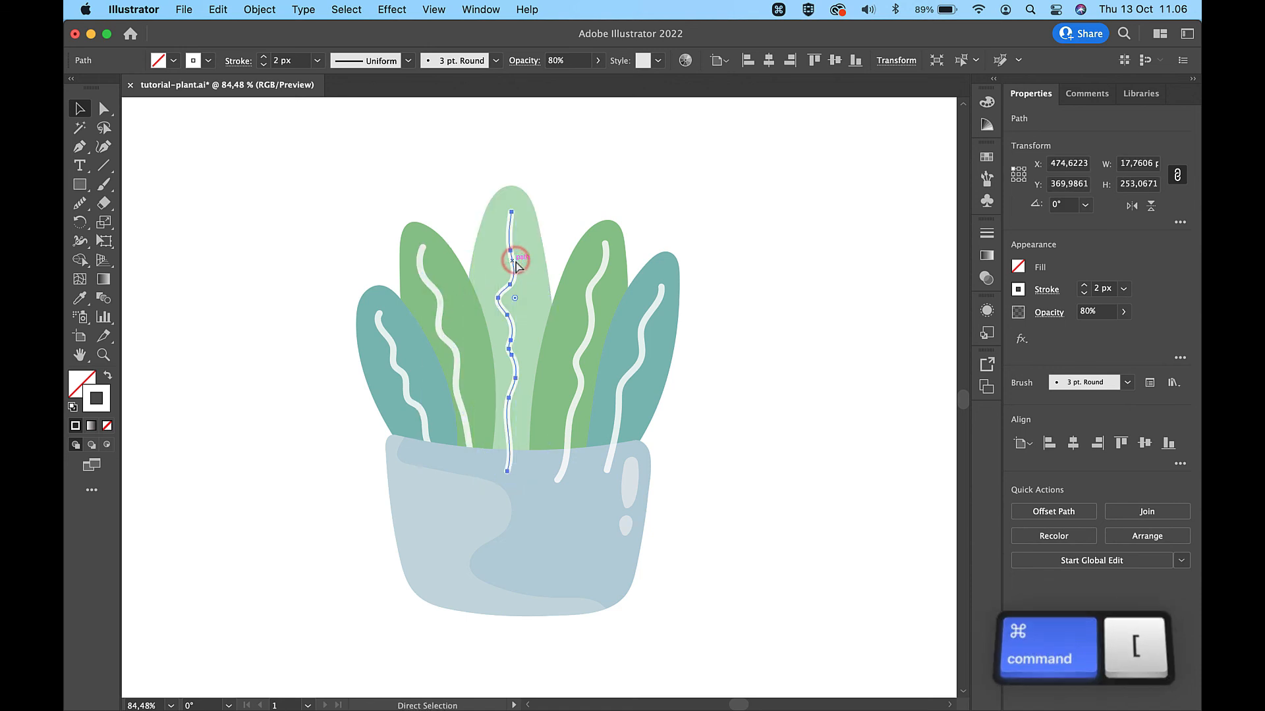
key("Right")
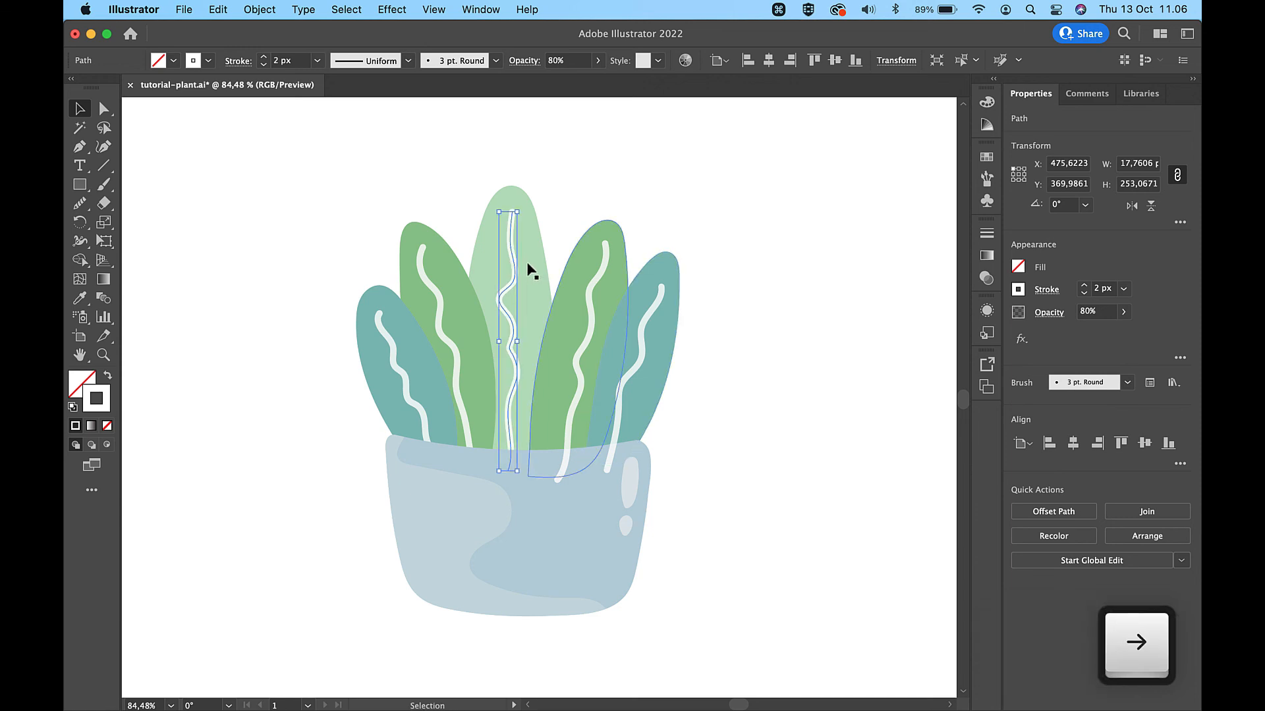
Send the veins of the right green leaf and the rightmost teal leaf behind the pot.
left_click(599, 277)
key("super+bracketleft")
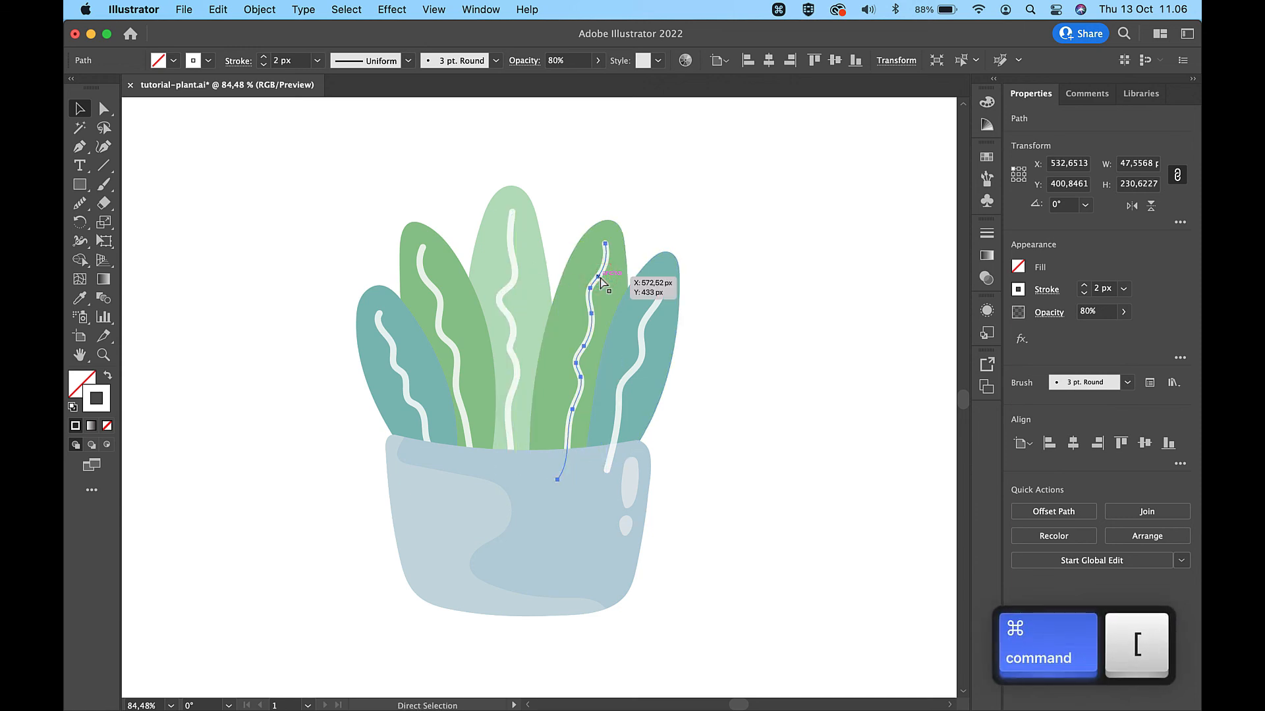
left_click(655, 306, "super")
key("super+bracketleft")
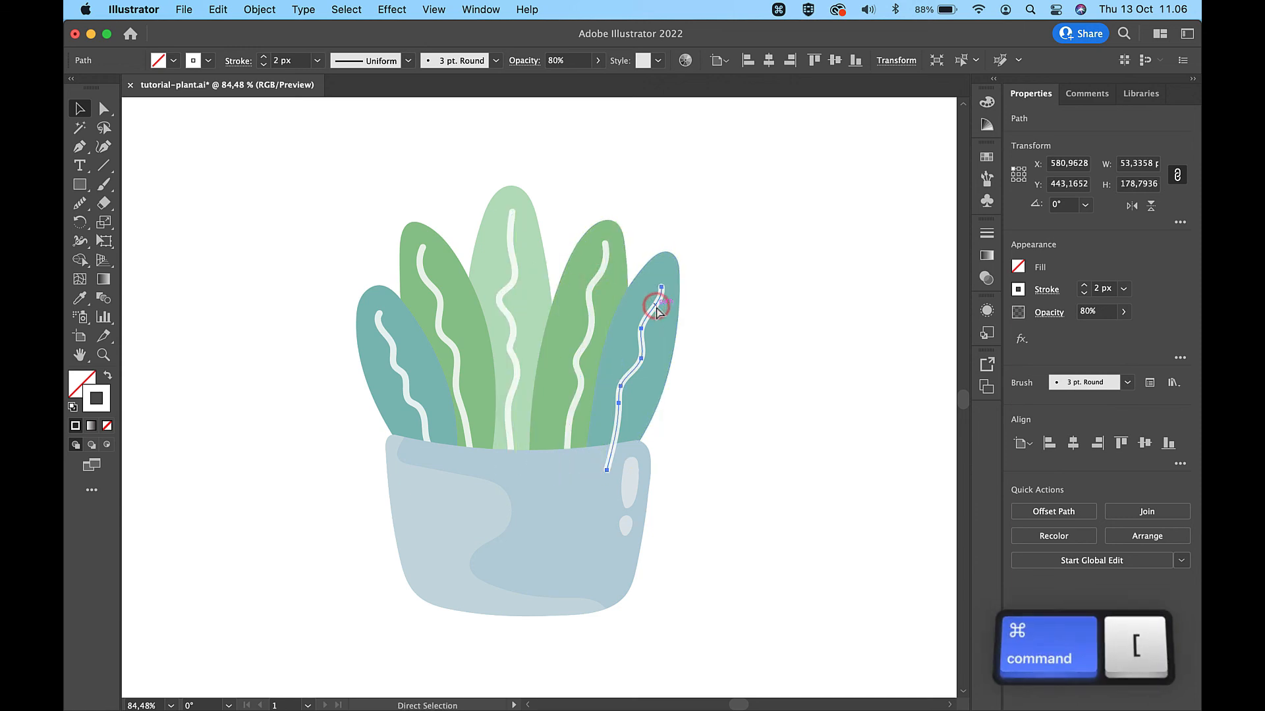
left_click(818, 286)
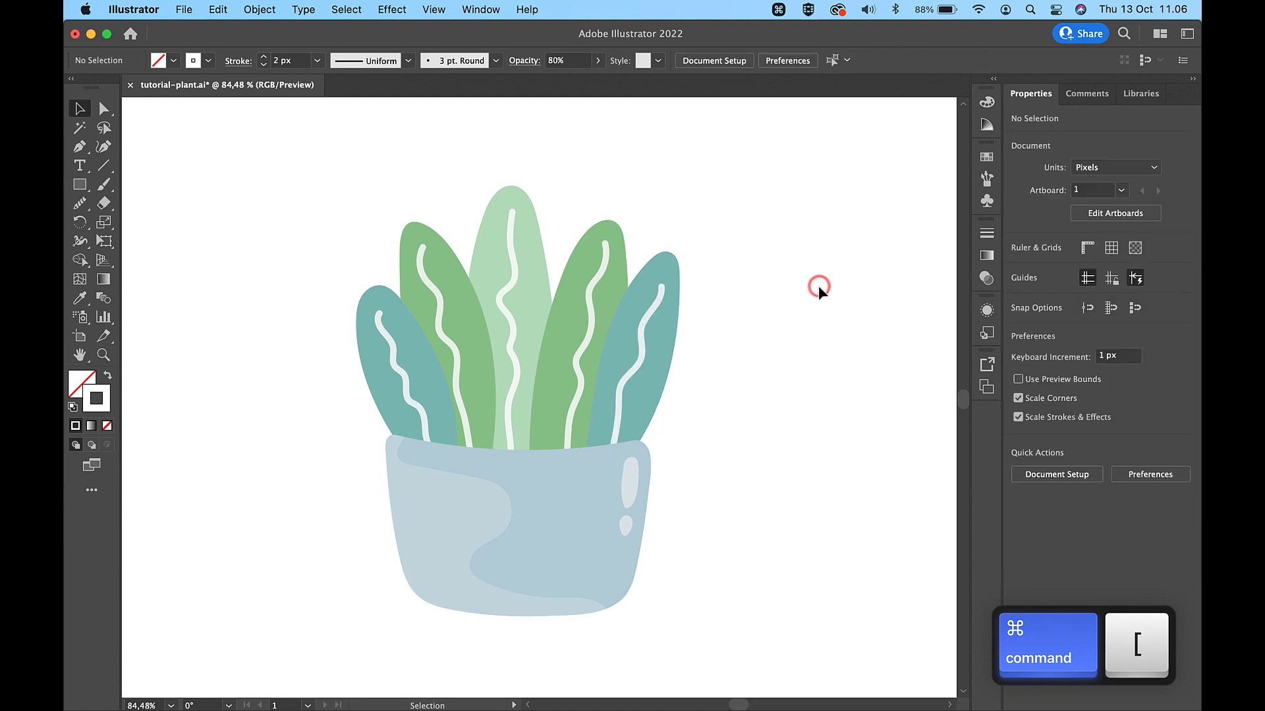
scroll(818, 286, "down", 3)
scroll(818, 285, "up", 2)
scroll(818, 285, "right", 2)
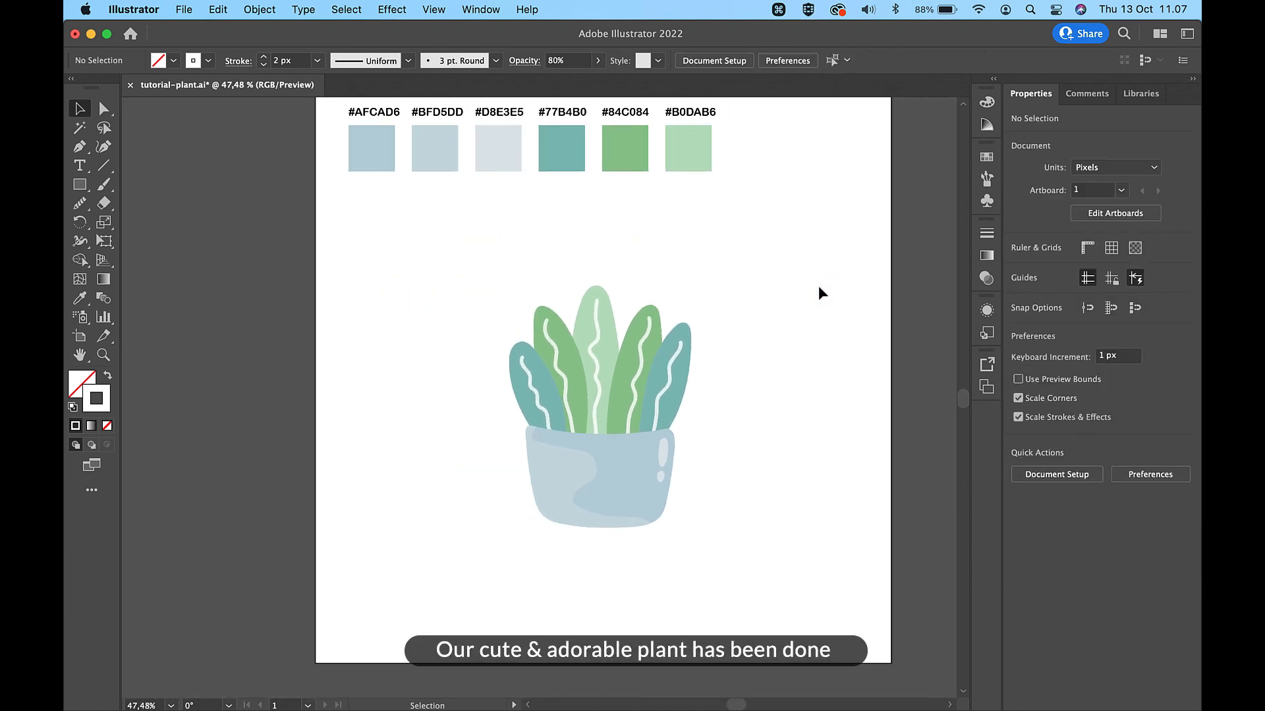